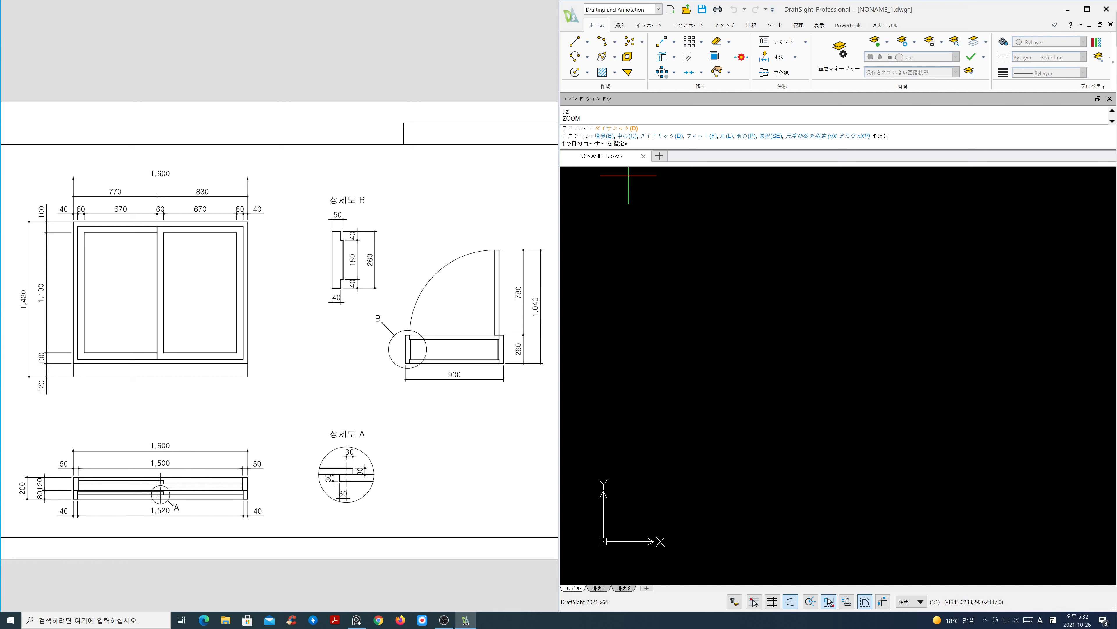
Step: Make ele the active layer for drawing the window elevation
key("Return")
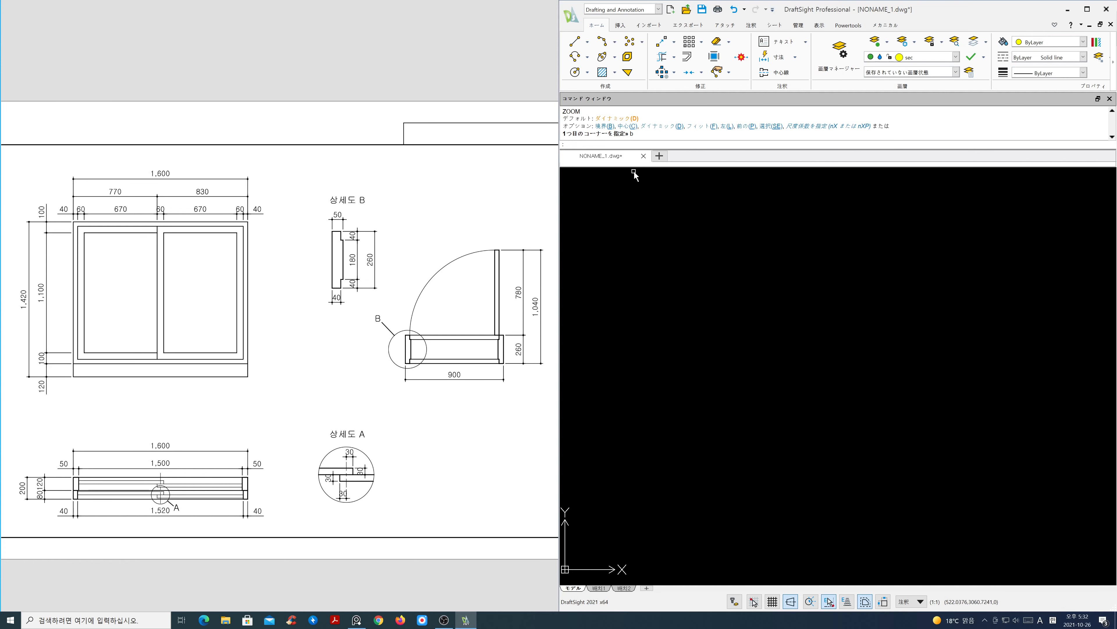
left_click(939, 58)
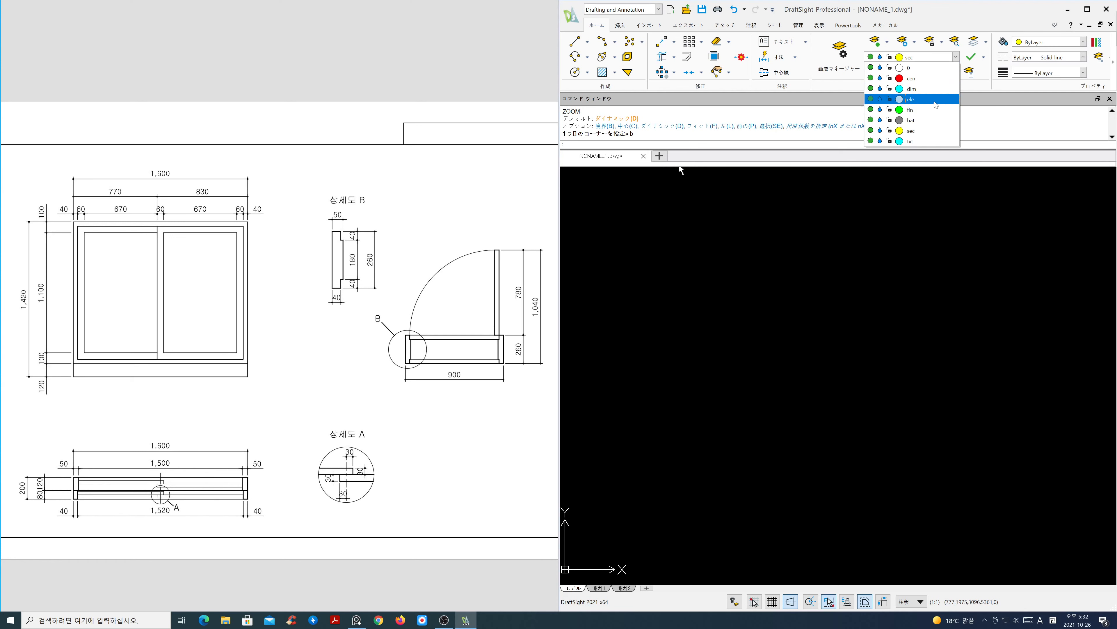
left_click(924, 99)
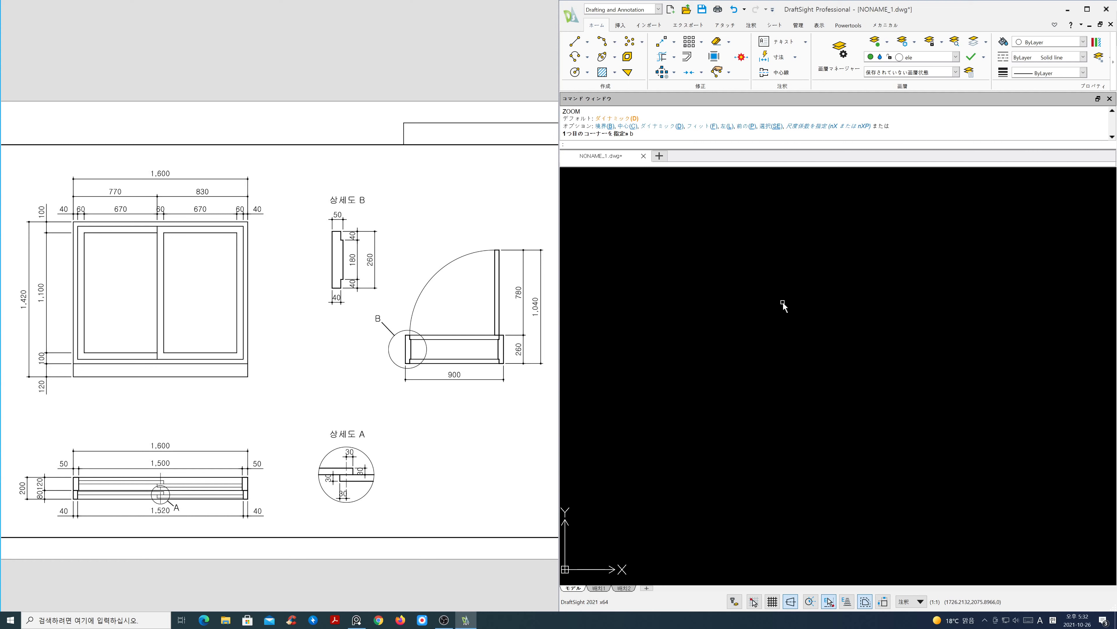
Step: Draw the outer window frame as a rectangle 1600 wide and 1300 high
type("rec")
key("Return")
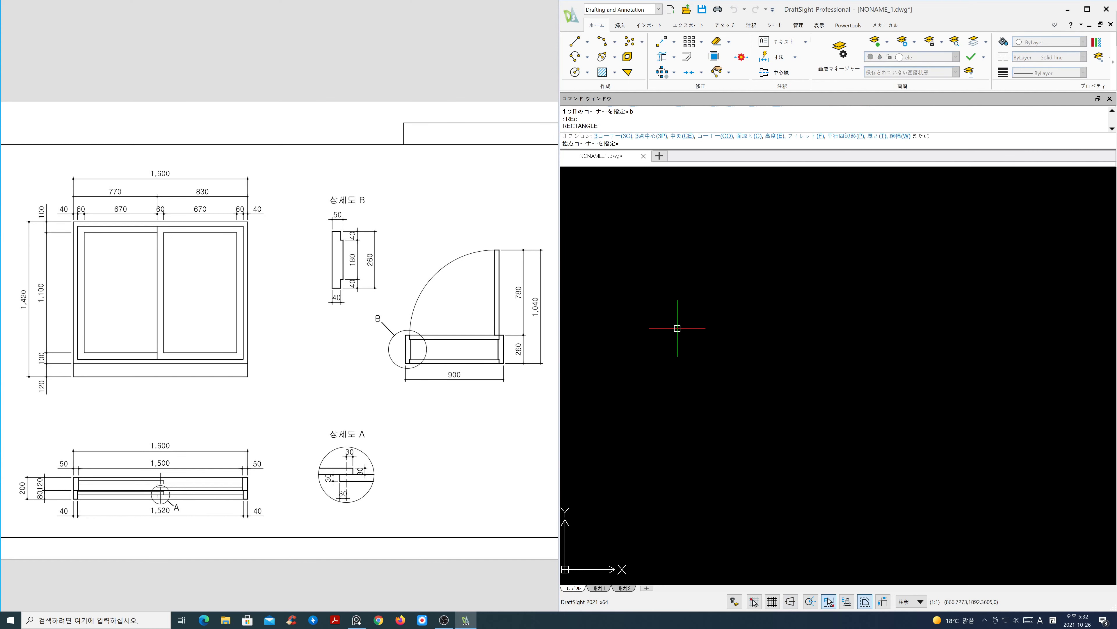
left_click(672, 371)
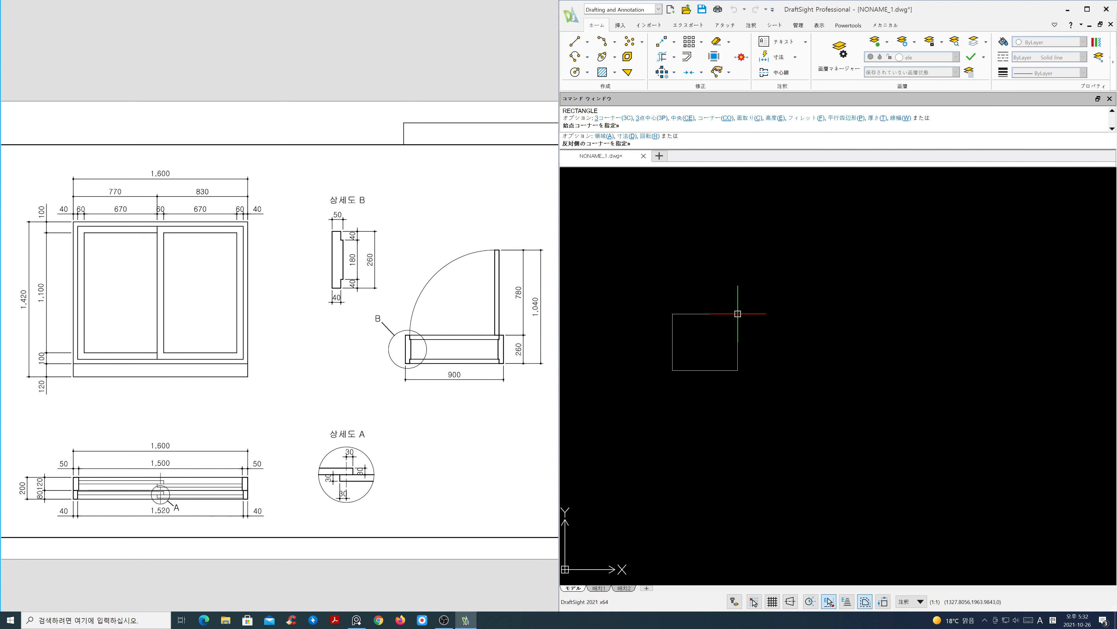
type("d")
key("Return")
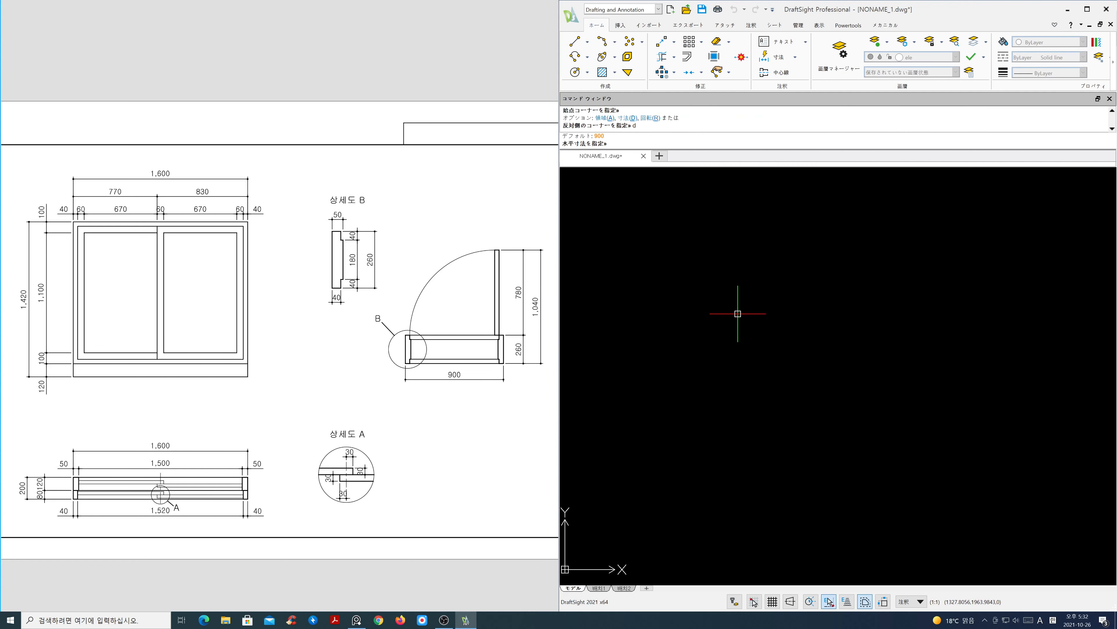
type("1600")
key("Return")
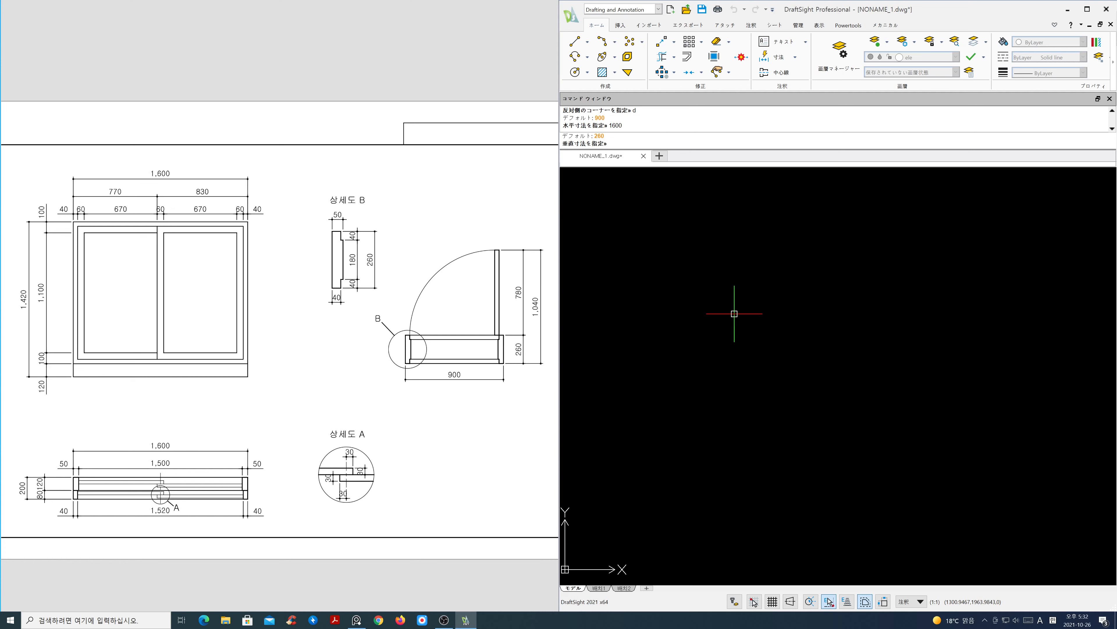
type("1300")
key("Return")
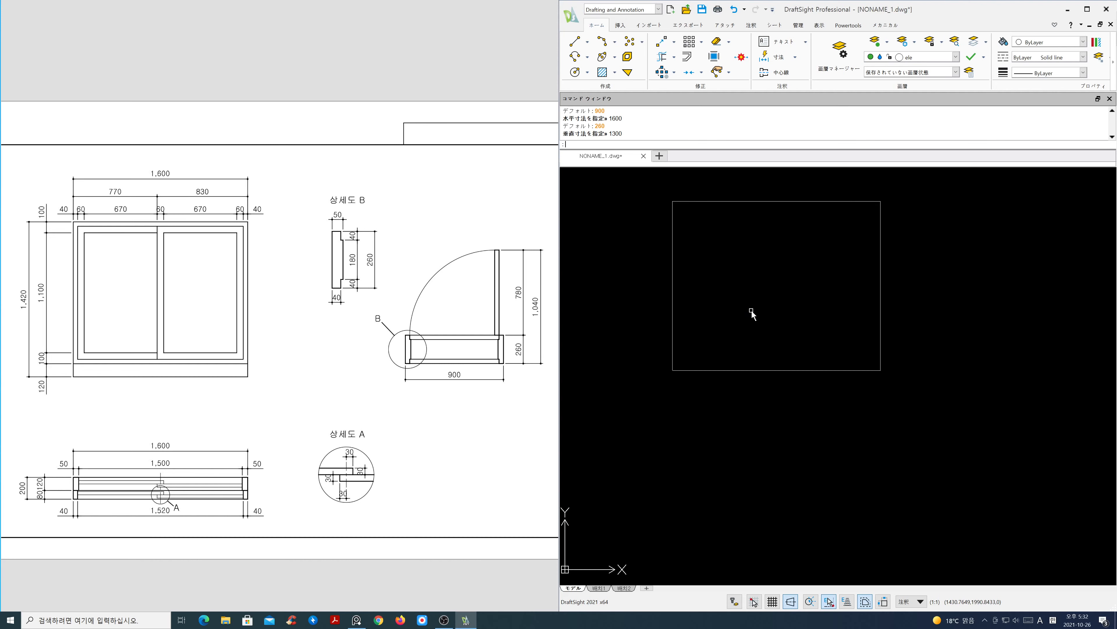
Step: Offset the outer frame rectangle inward by 40
middle_click_drag(752, 314, 796, 362)
left_click_drag(206, 303, 220, 309)
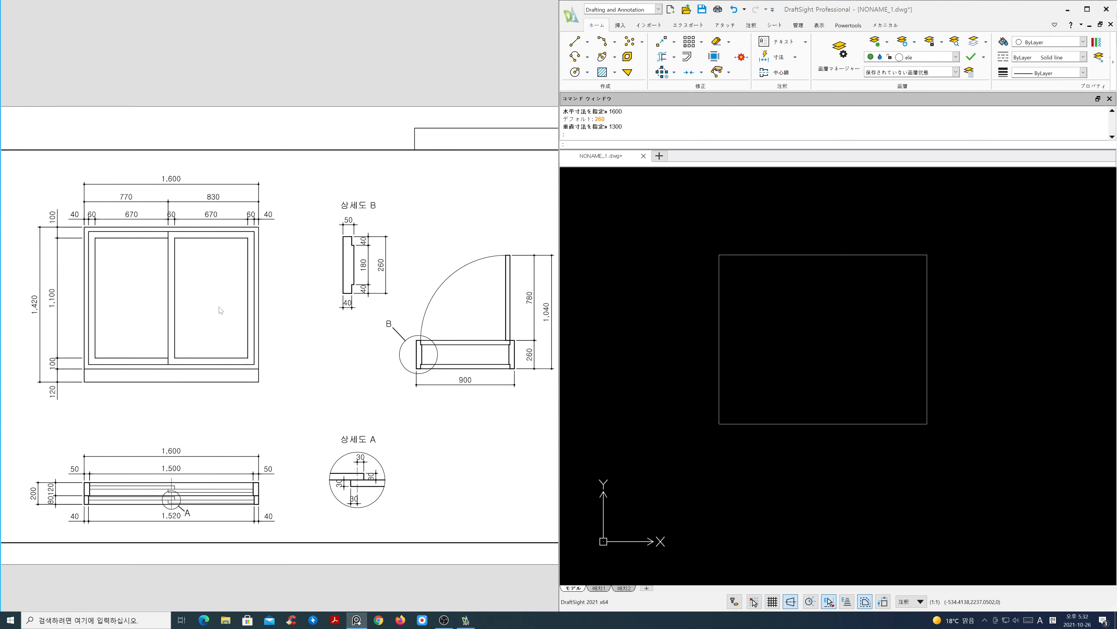
scroll(220, 310, "up", 4)
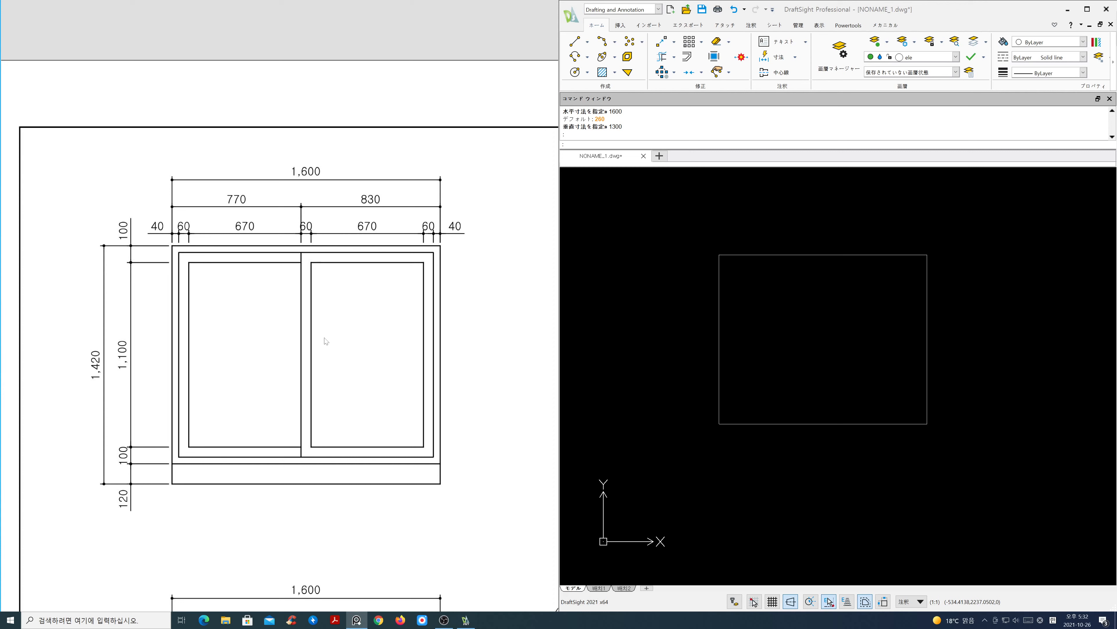
scroll(853, 387, "up", 1)
middle_click_drag(853, 387, 890, 405)
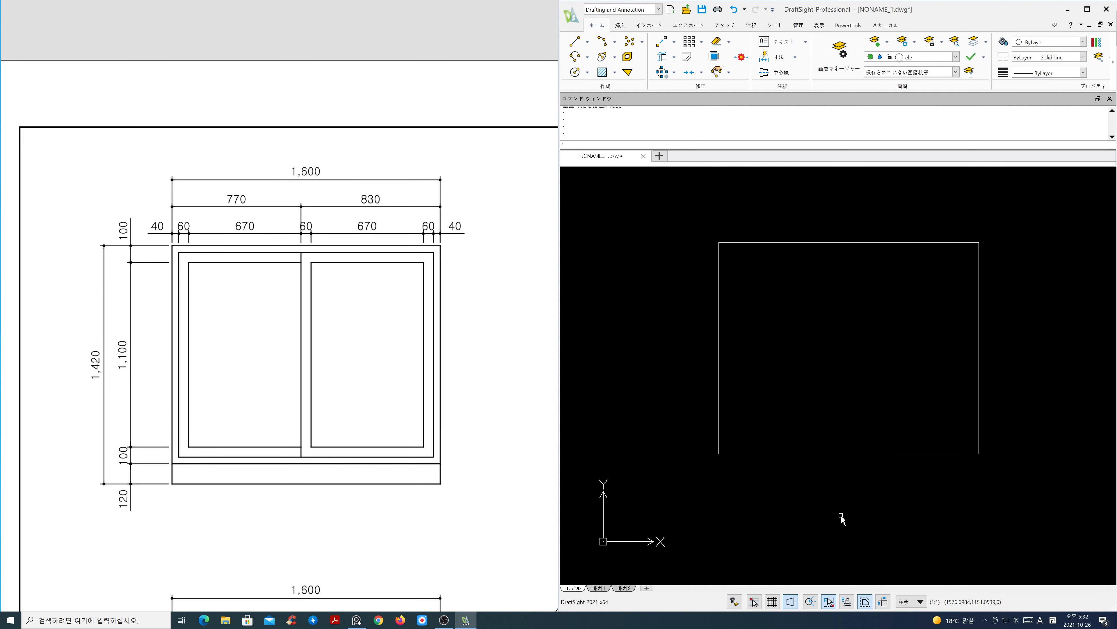
key("Return")
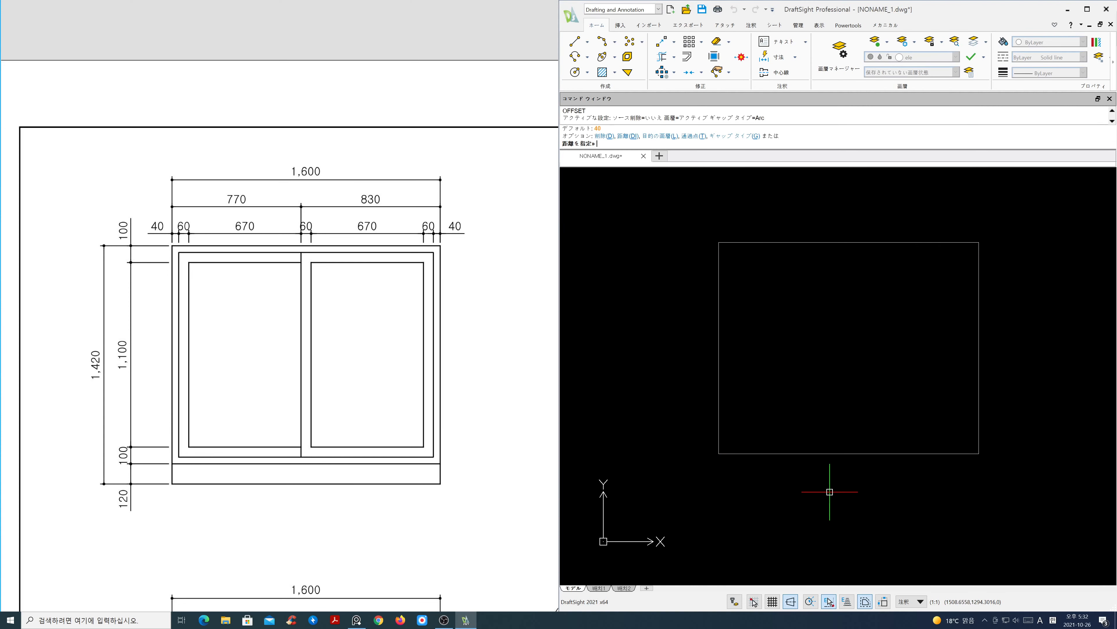
key("Return")
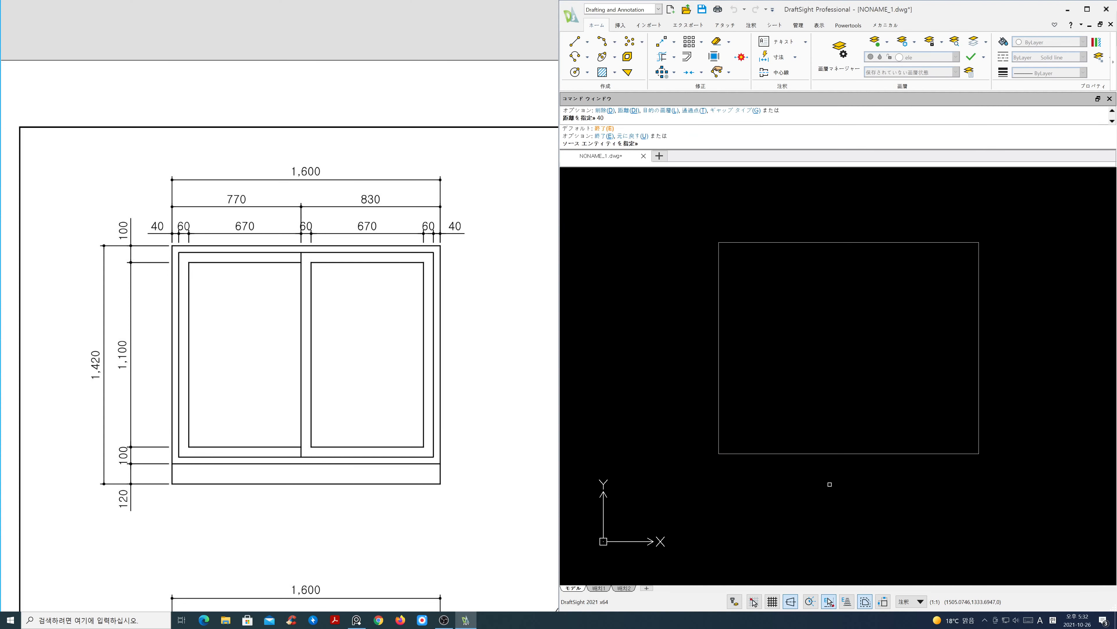
left_click(837, 455)
left_click(841, 424)
key("Return")
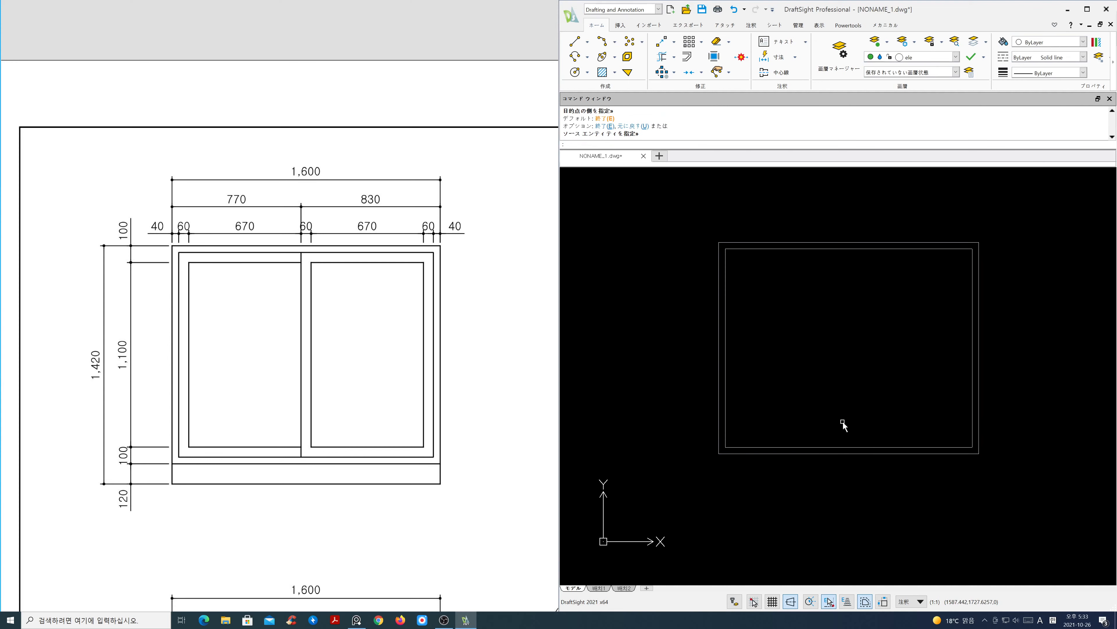
Step: Offset the inner of the two frame rectangles inward by 60
key("Return")
type("6")
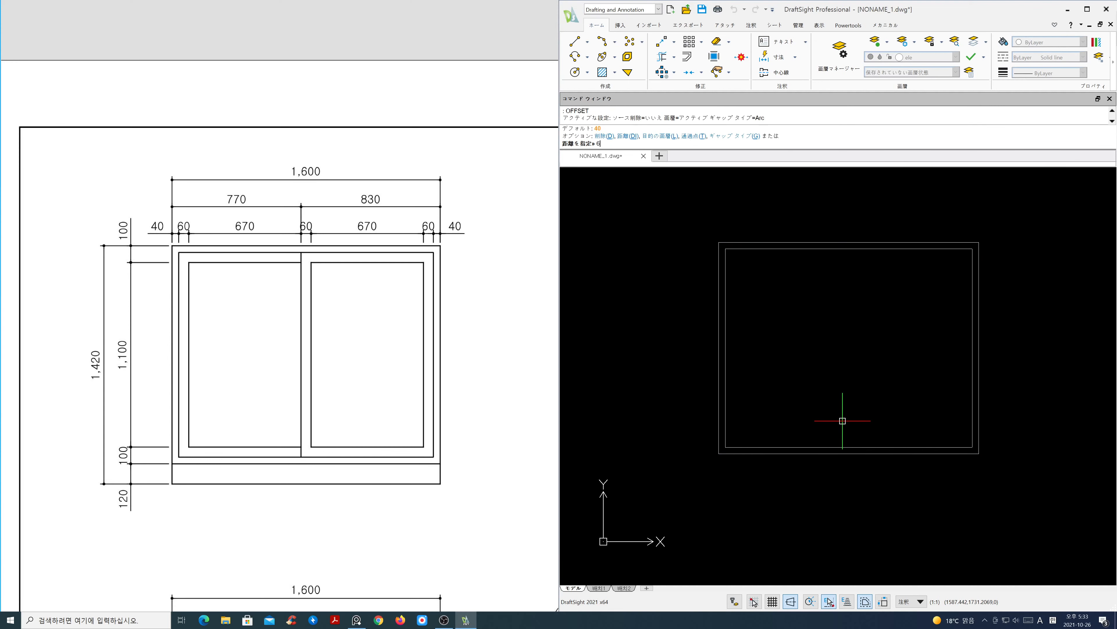
type("0")
key("Return")
left_click(837, 444)
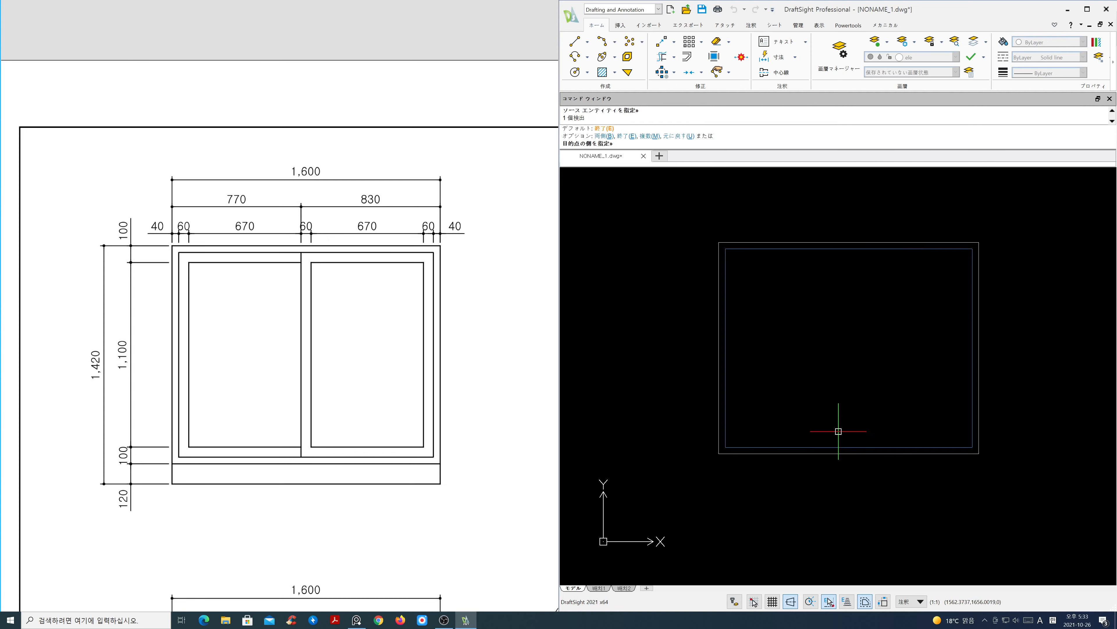
left_click(840, 415)
key("Return")
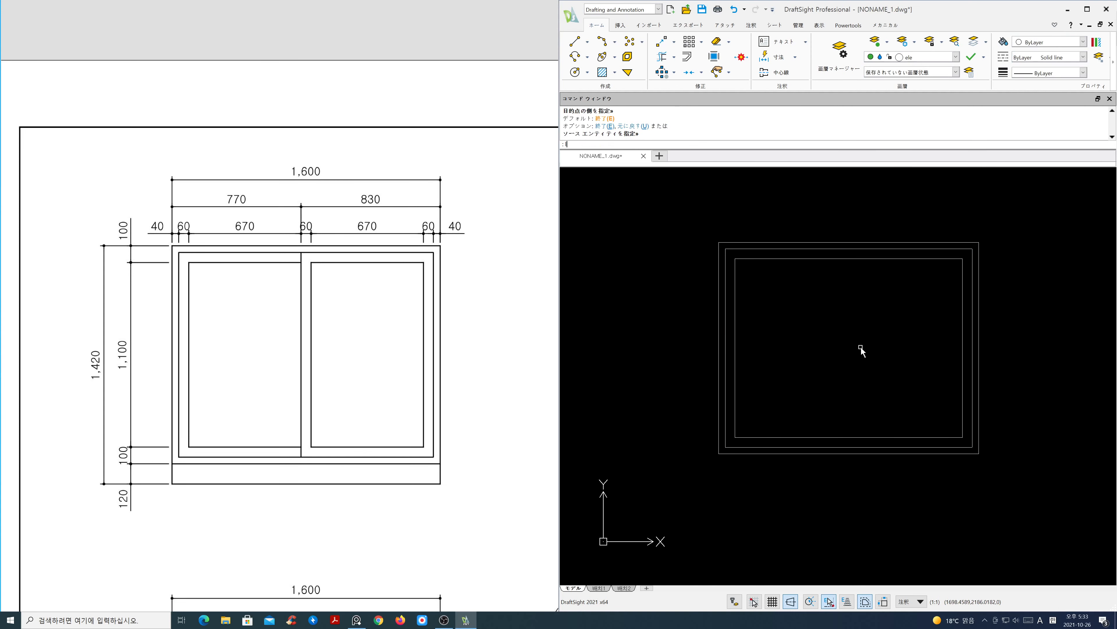
Step: Draw a vertical center line from the top midpoint of the middle rectangle down to its bottom edge
type("l")
key("Return")
left_click(848, 249)
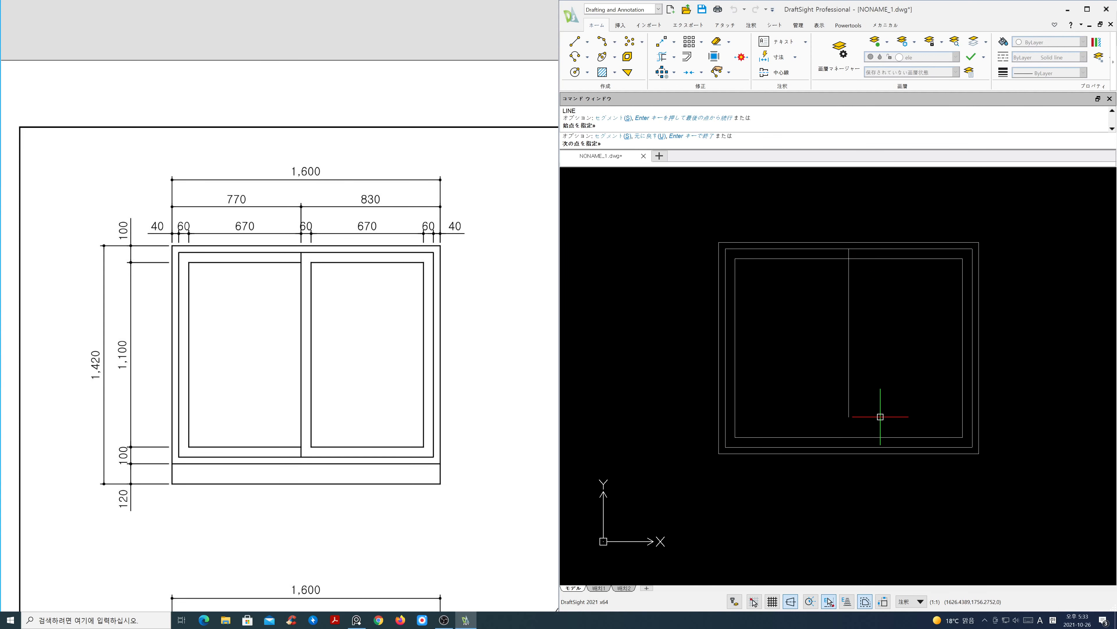
left_click(862, 444)
key("Return")
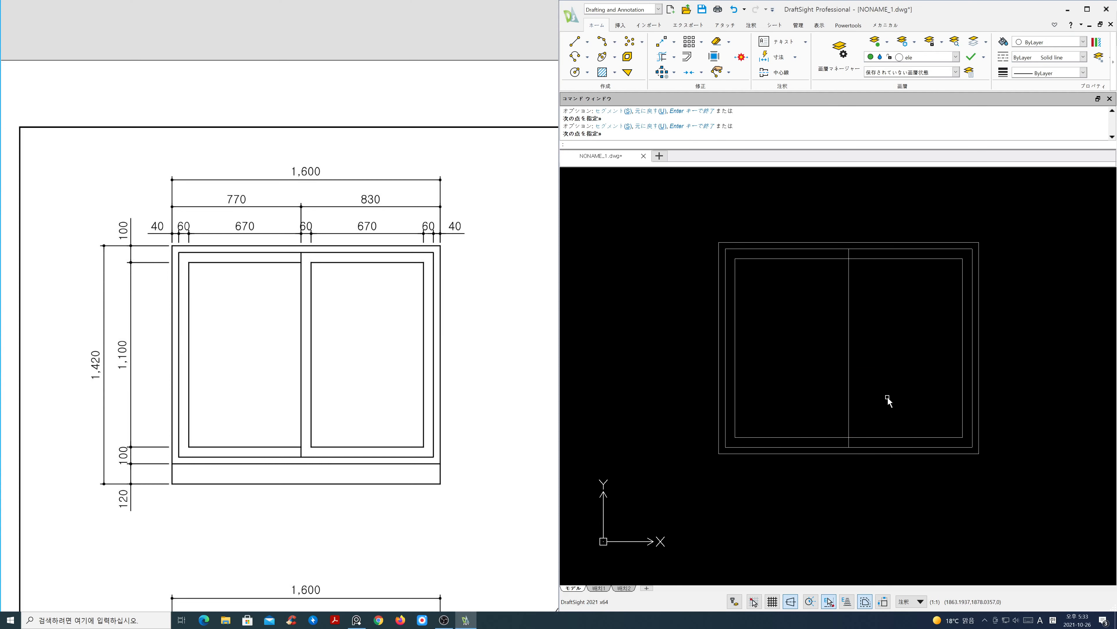
Step: Offset the vertical center line by 30 to both sides
type("o")
key("Return")
type("30")
key("Return")
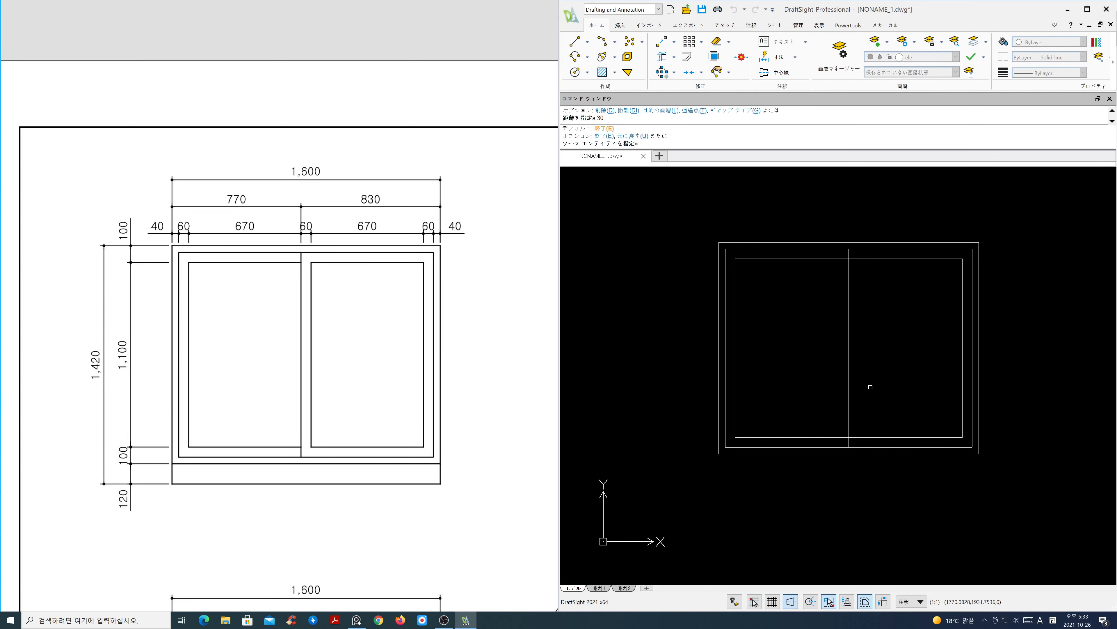
left_click(849, 386)
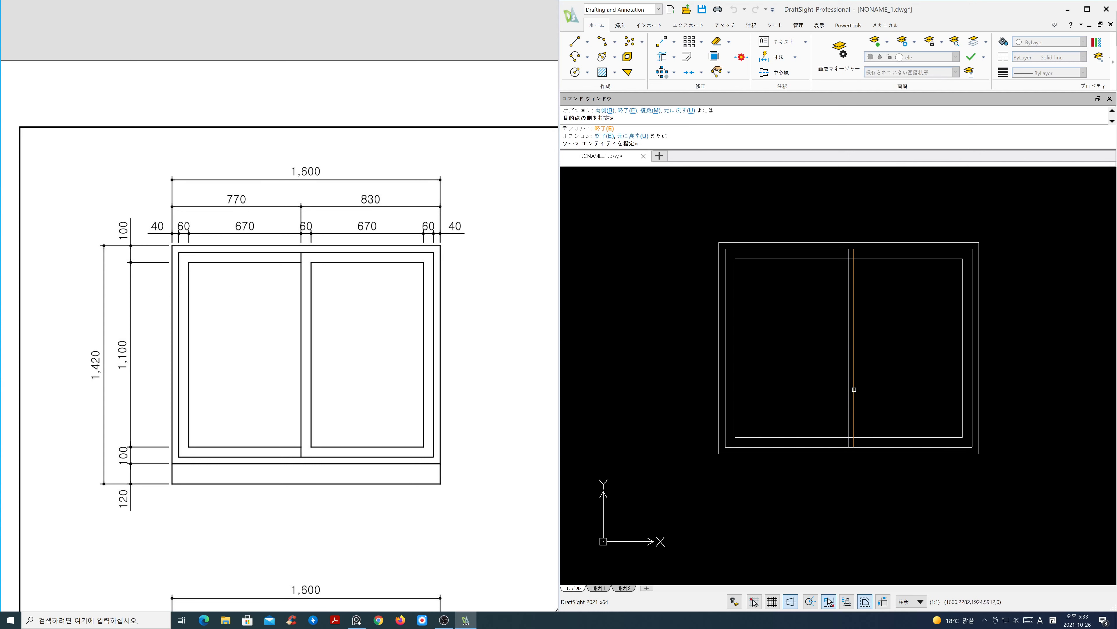
left_click(815, 397)
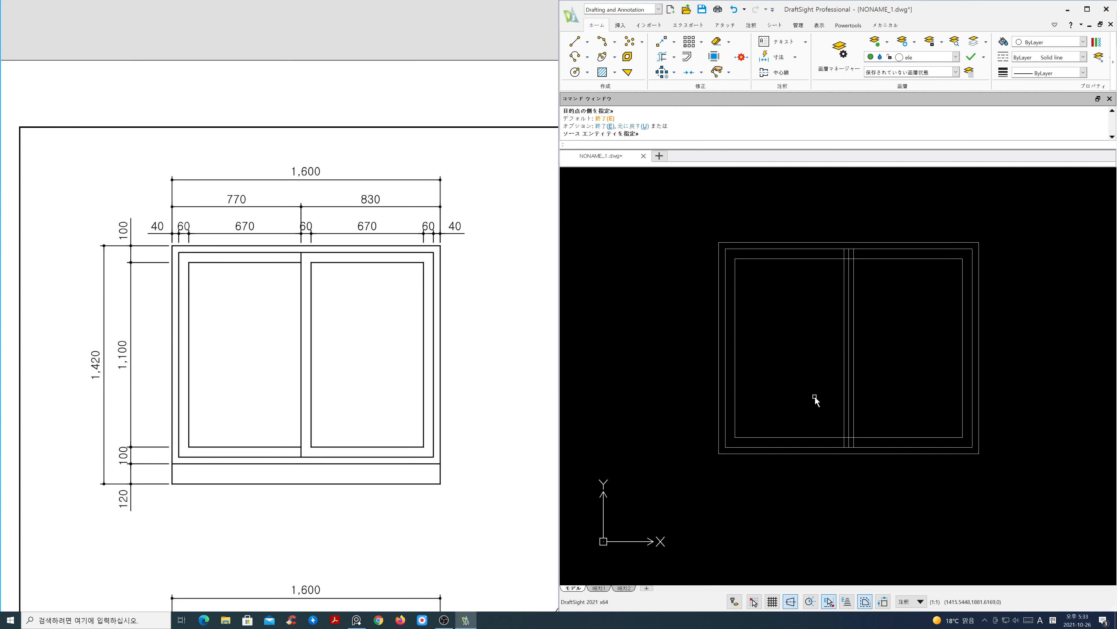
key("Return")
Step: Delete the original center line between its two offset copies
type("e")
key("Return")
left_click(845, 405)
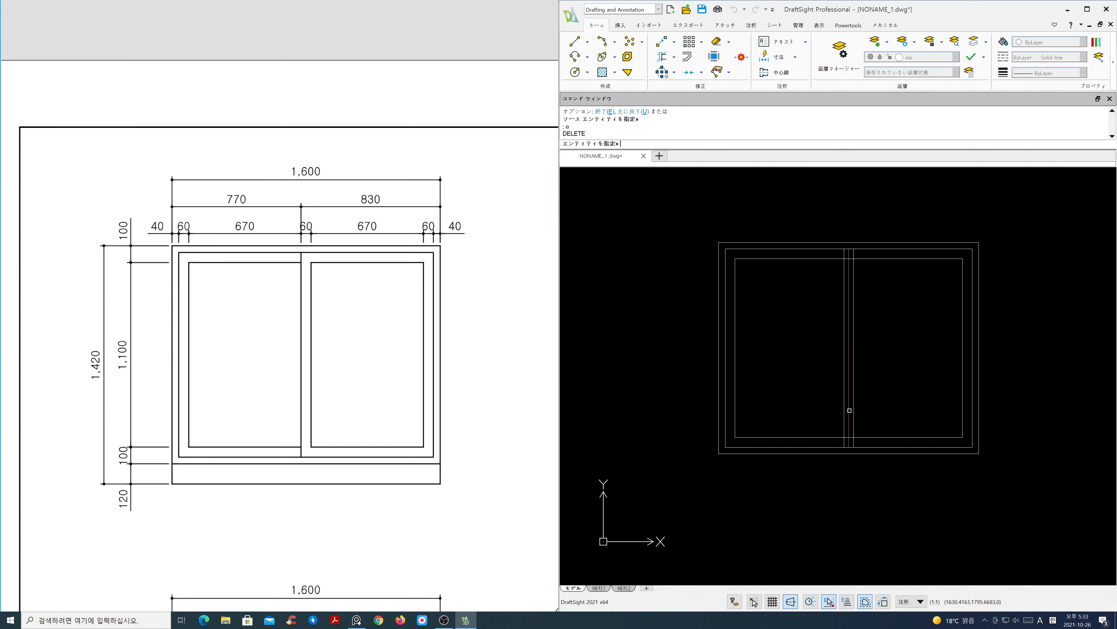
key("Return")
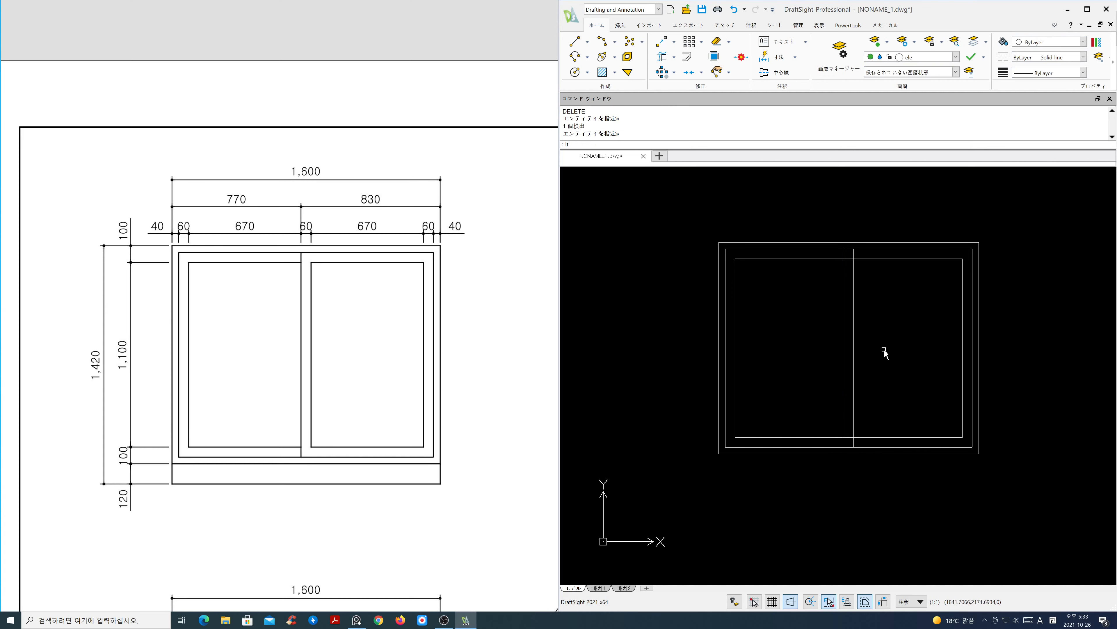
Step: Trim the right mullion line's ends beyond the innermost rectangle, and that rectangle's top and bottom segments between the two mullion lines
type("tr")
key("Return")
key("Return")
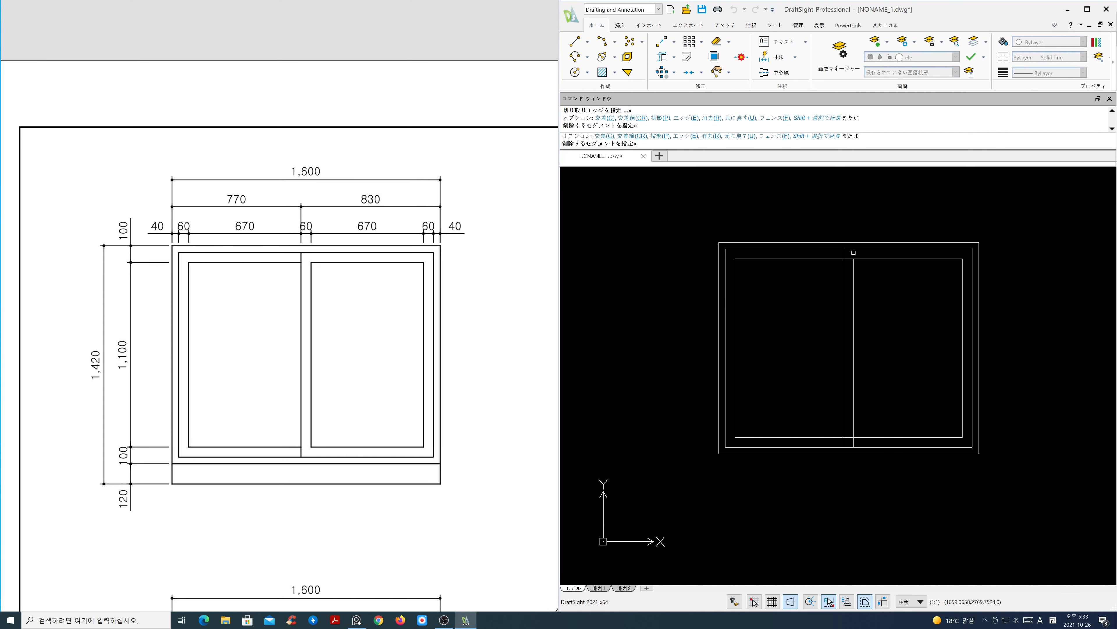
left_click(854, 253)
left_click(851, 436)
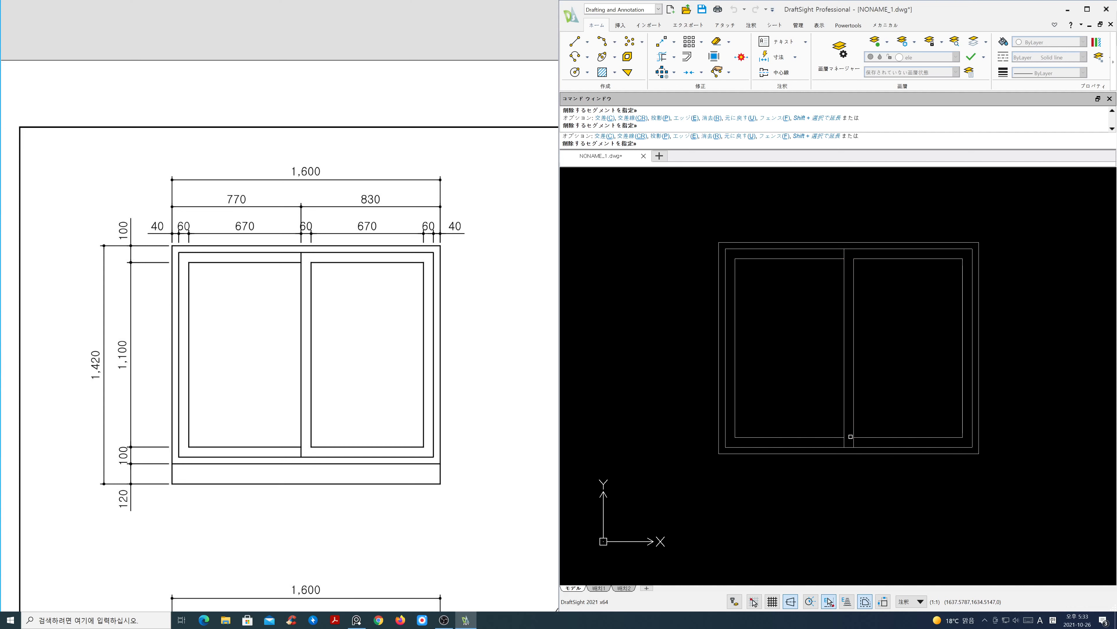
key("Return")
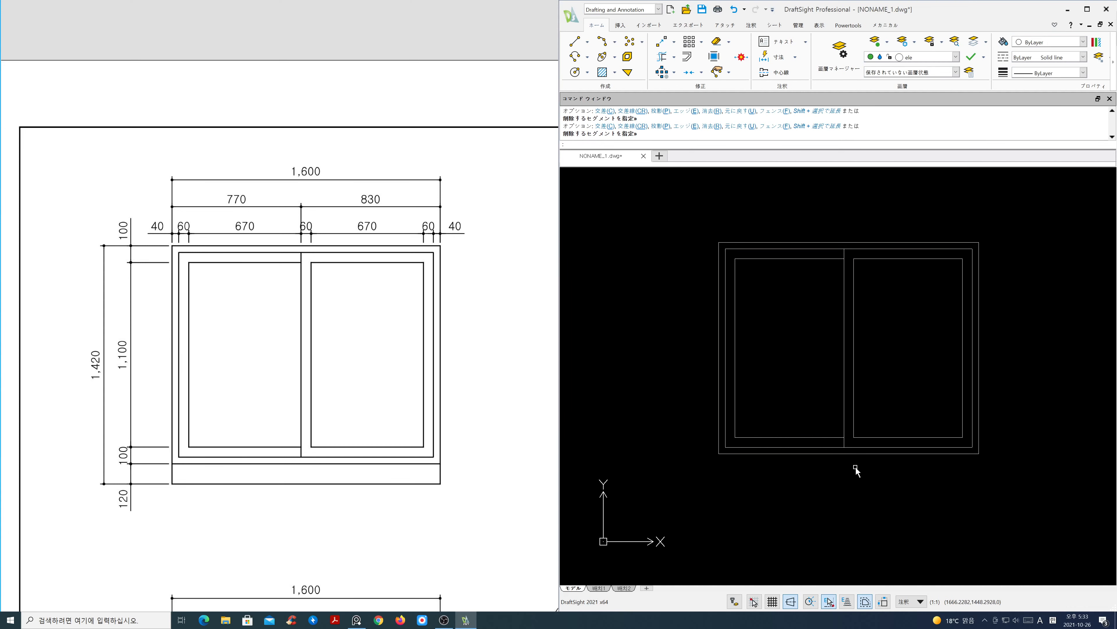
Step: Explode the window frame rectangles into separate lines
type("x")
key("Return")
left_click(872, 466)
left_click(813, 420)
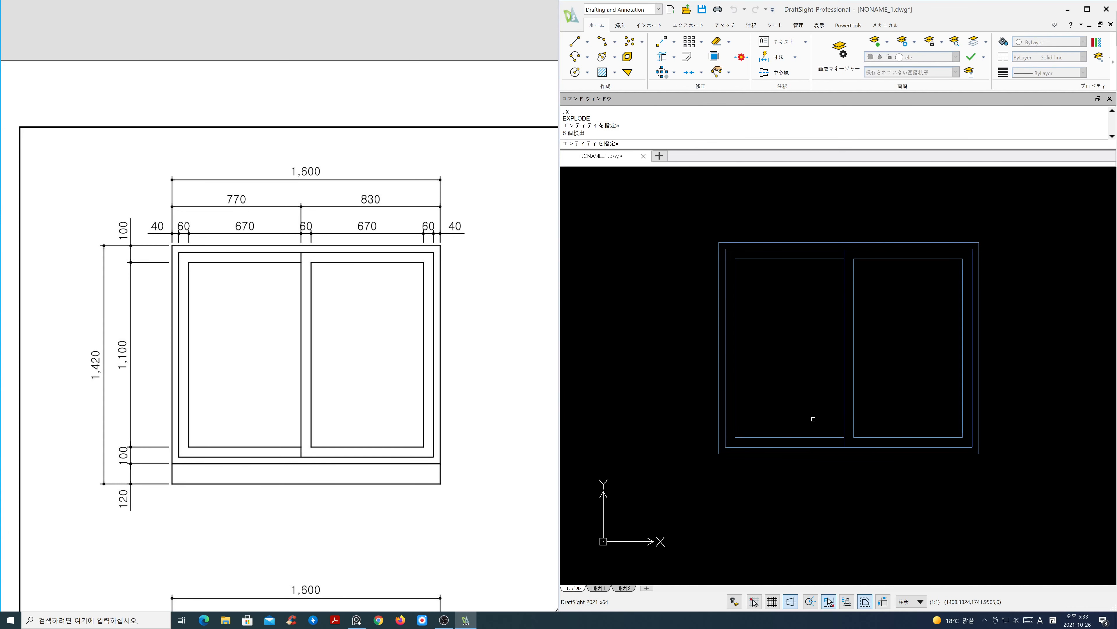
key("Return")
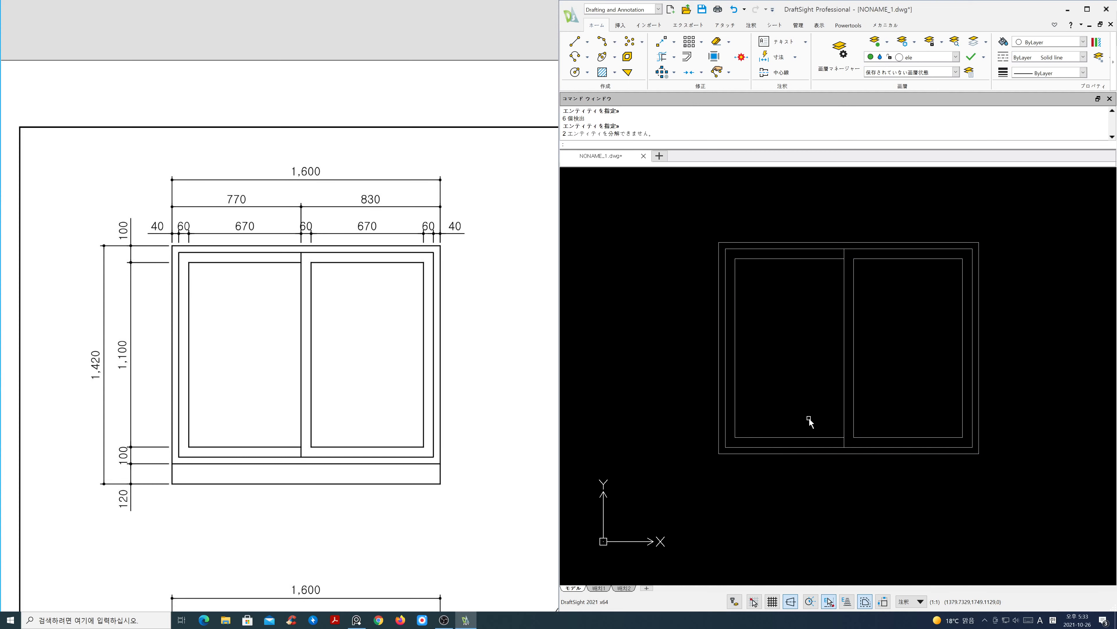
Step: Offset the bottom edge of the outer frame downward by 120
type("o")
key("Return")
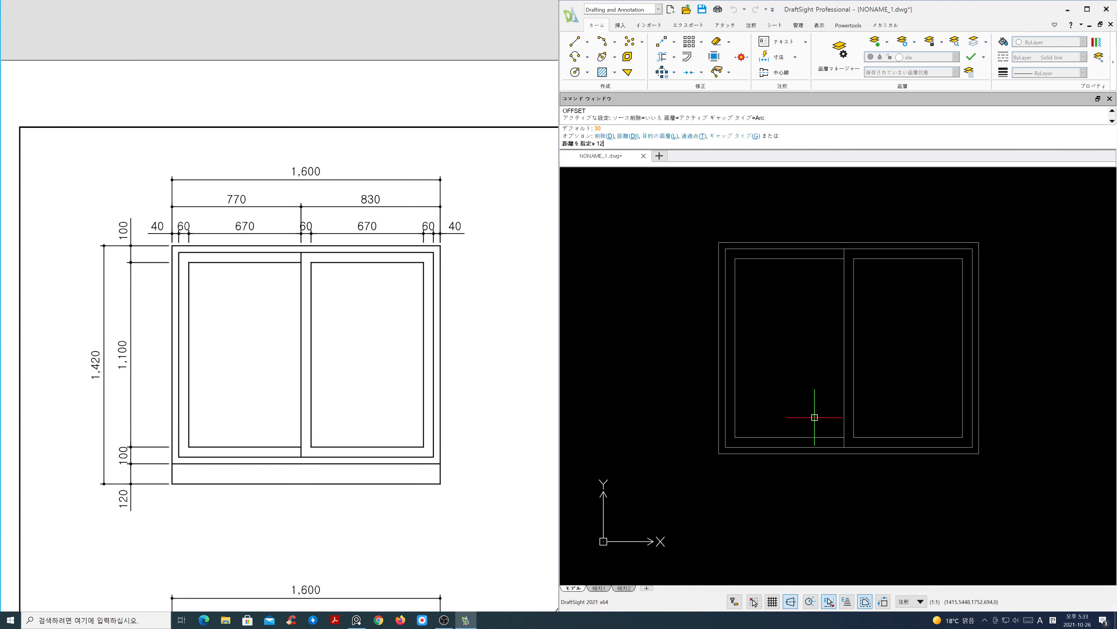
type("120")
key("Return")
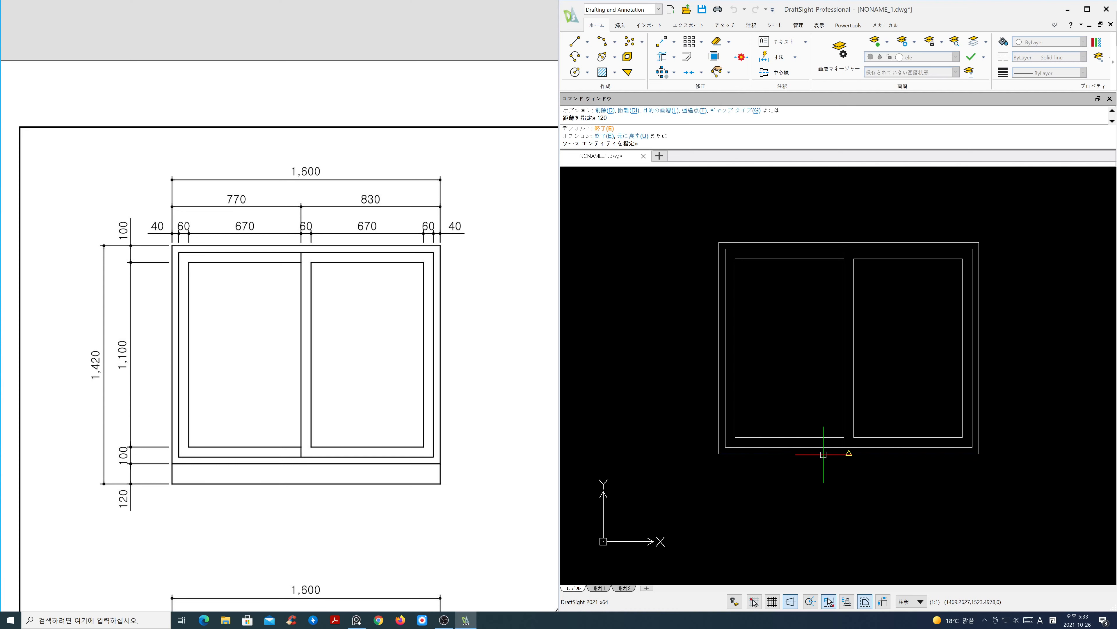
left_click(823, 453)
left_click(837, 513)
key("Return")
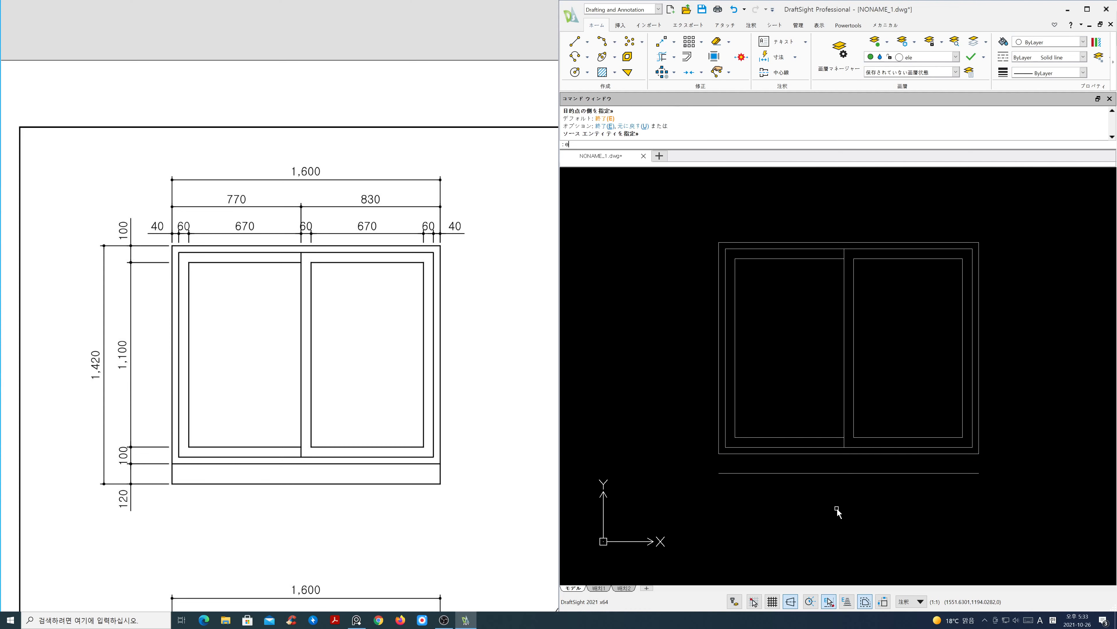
Step: Extend the outer frame's left and right sides down to the offset line to close the sill
type("e")
key("Return")
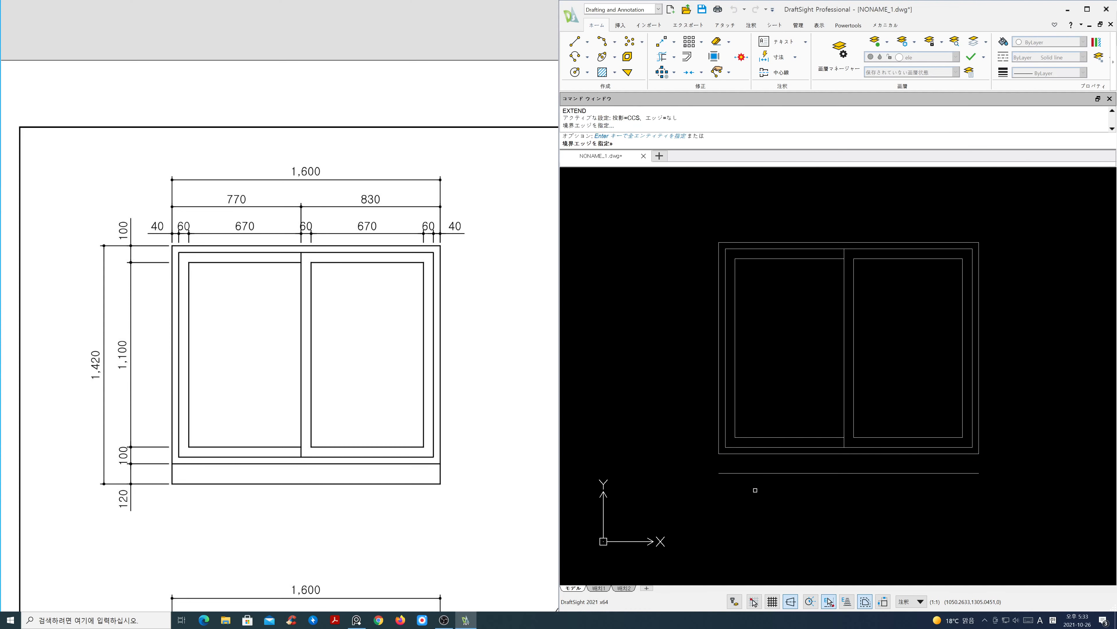
key("Return")
left_click(719, 431)
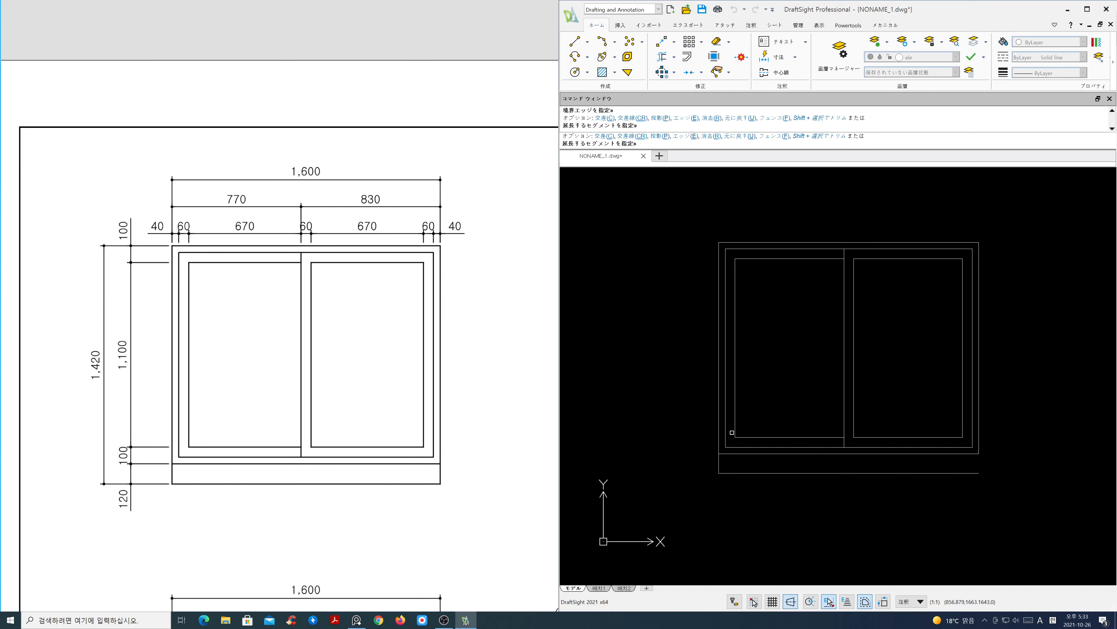
left_click(980, 439)
key("Return")
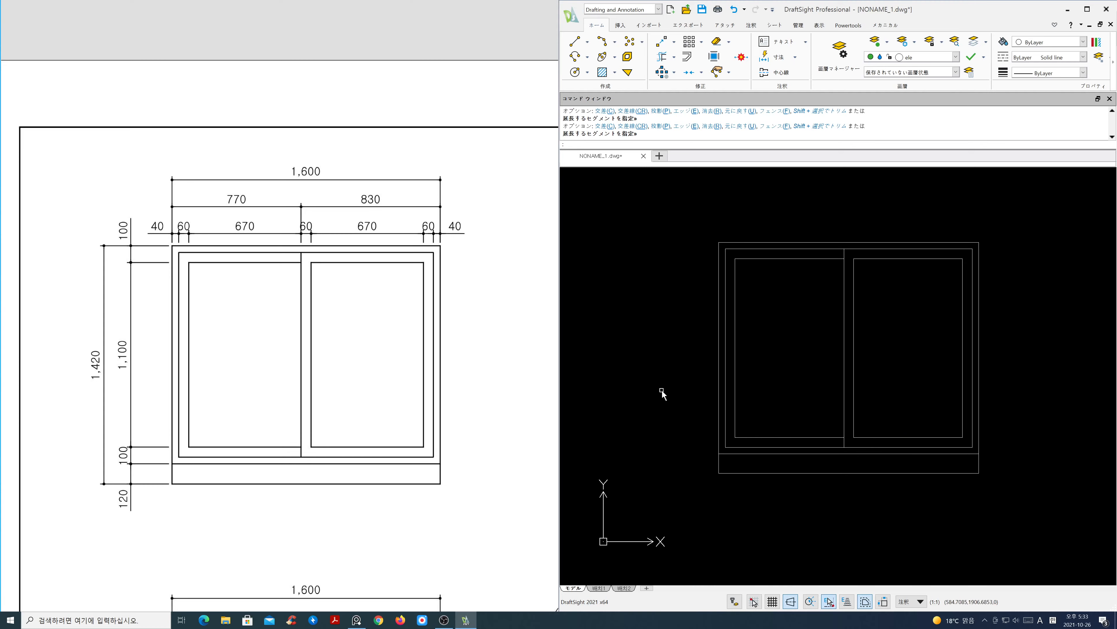
Step: Examine the reference sheet's window plan below the elevation together with details A and B
scroll(357, 332, "down", 1)
scroll(355, 332, "down", 3)
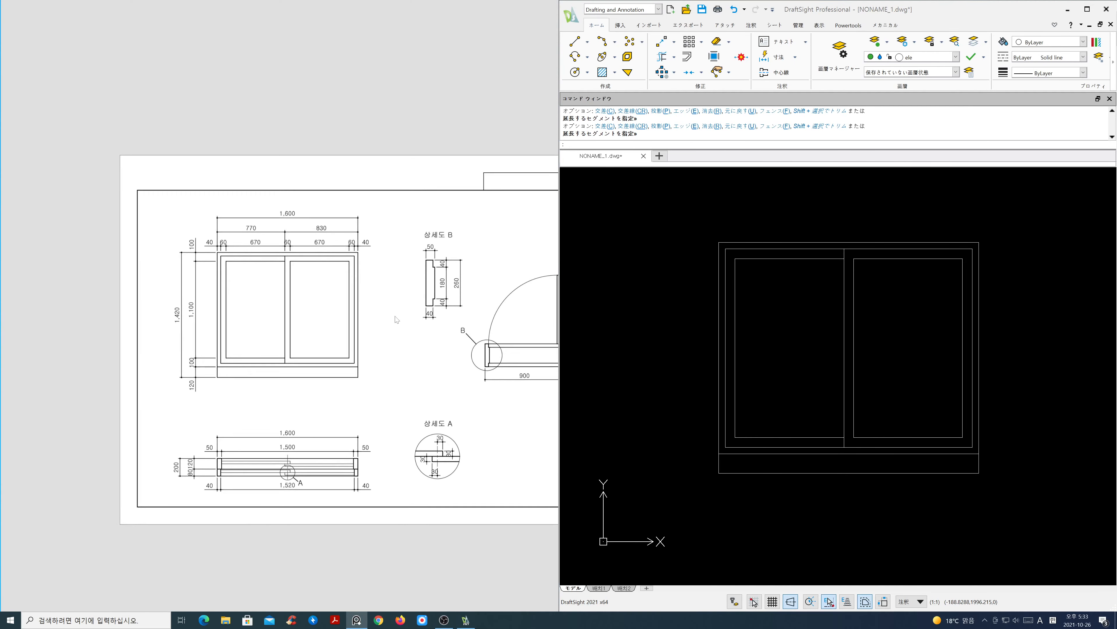
mouse_move(363, 318)
middle_mouse_down()
mouse_move(290, 307)
mouse_move(299, 312)
middle_mouse_up()
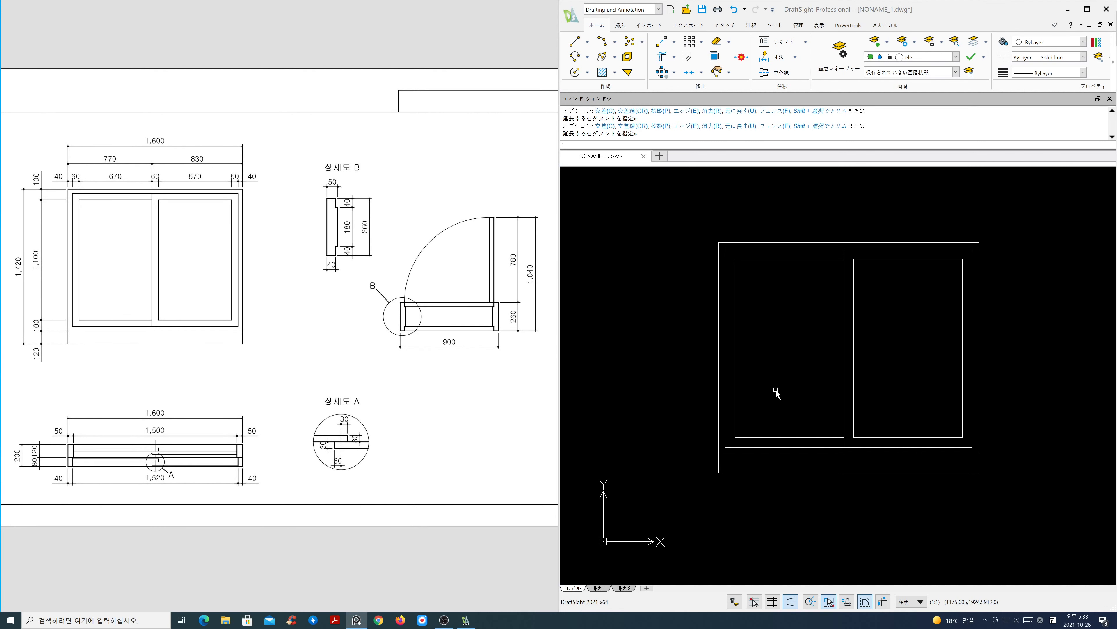
left_click(729, 168)
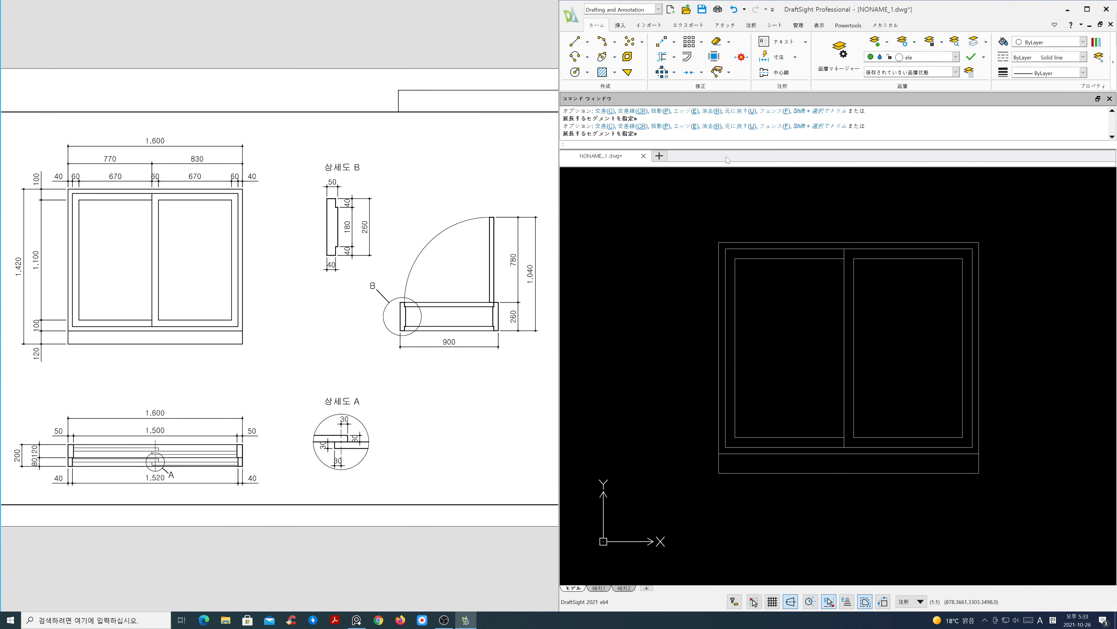
type("z")
key("Return")
key("Return")
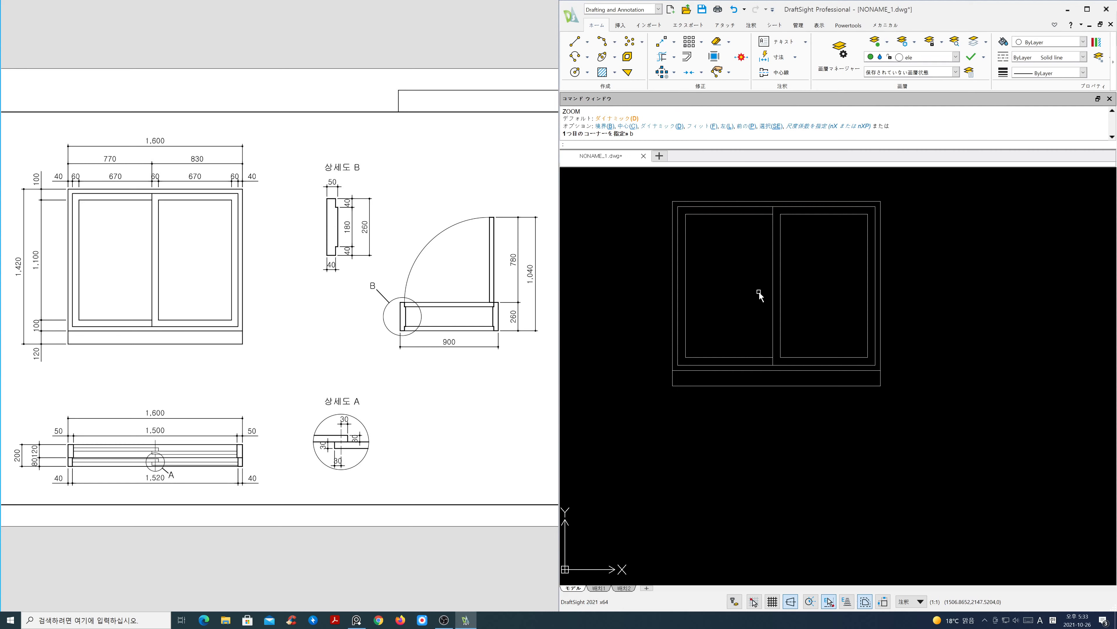
middle_click_drag(385, 318, 391, 332)
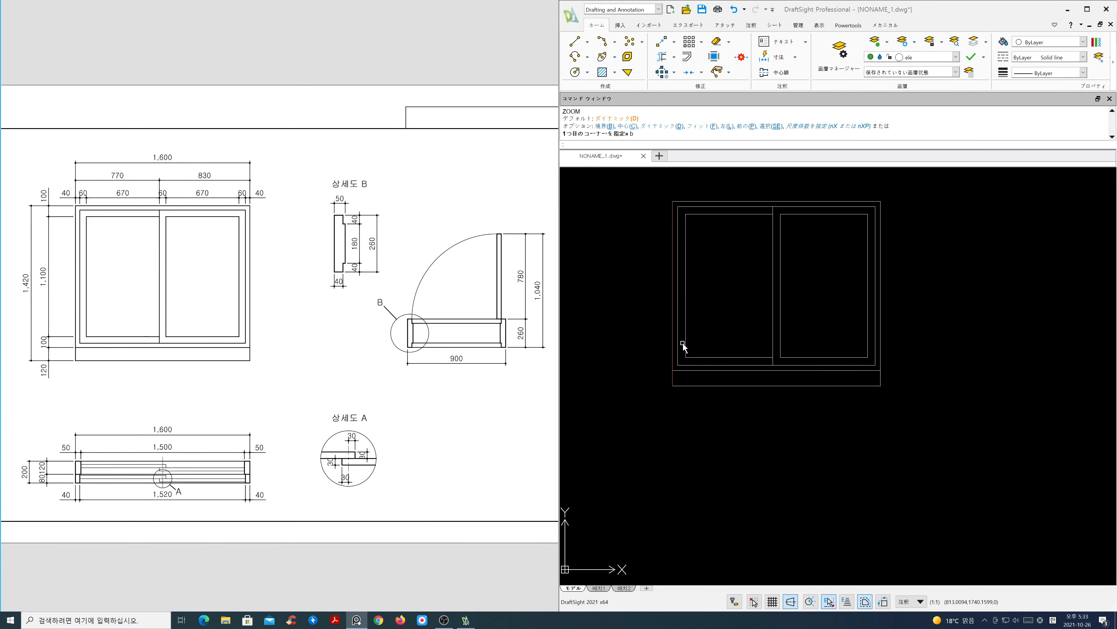
Step: Make sec the current layer and draw vertical projection lines down from the sill's two bottom corners
left_click(955, 56)
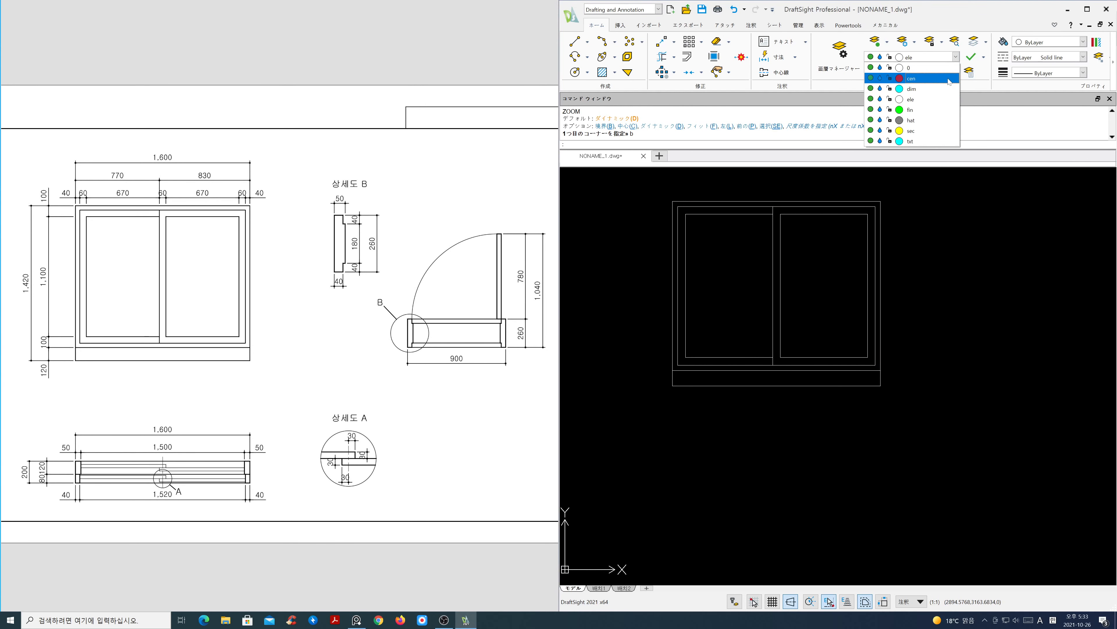
left_click(906, 133)
type("l")
key("Return")
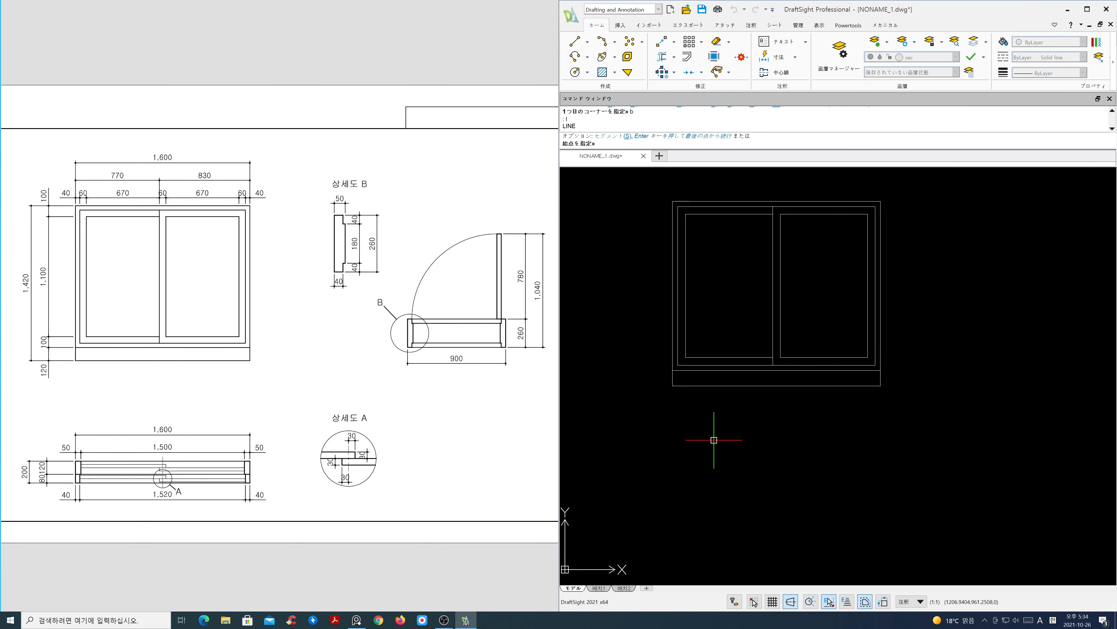
left_click(672, 385)
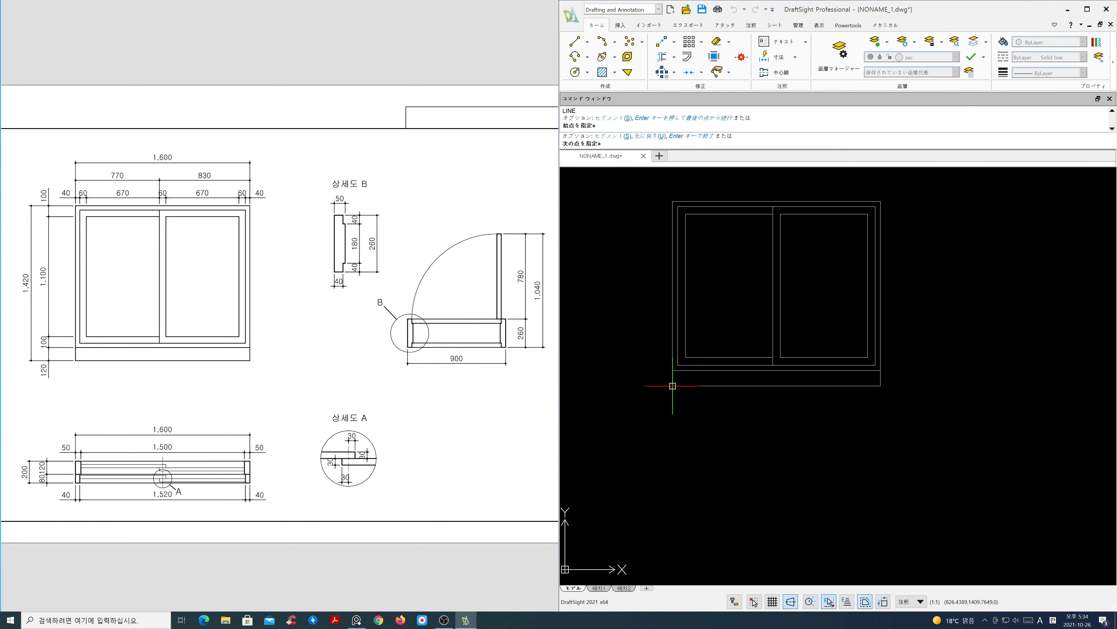
left_click(713, 531)
key("Return")
key("Return")
left_click(880, 386)
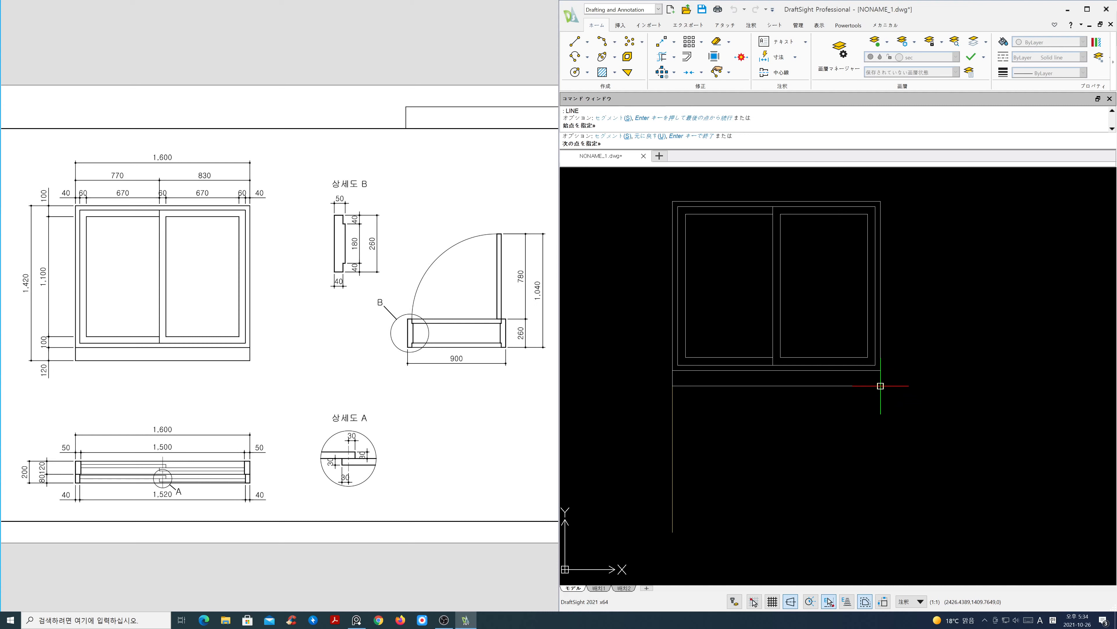
left_click(880, 531)
key("Return")
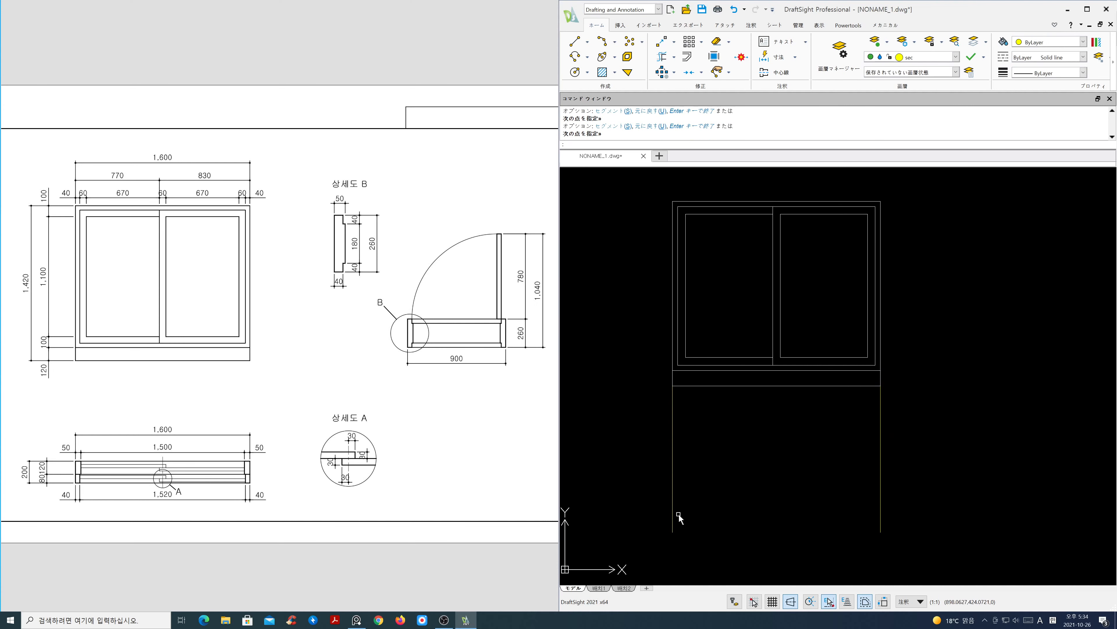
Step: Draw a horizontal line across both projection lines, well below the window elevation
key("Return")
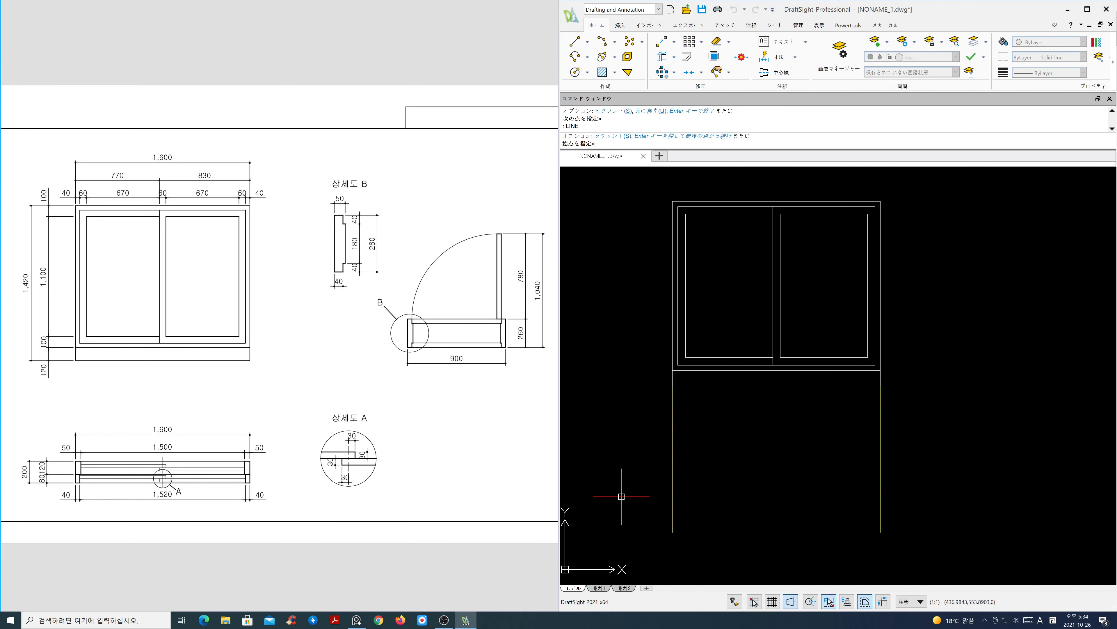
left_click(622, 495)
left_click(949, 498)
key("Return")
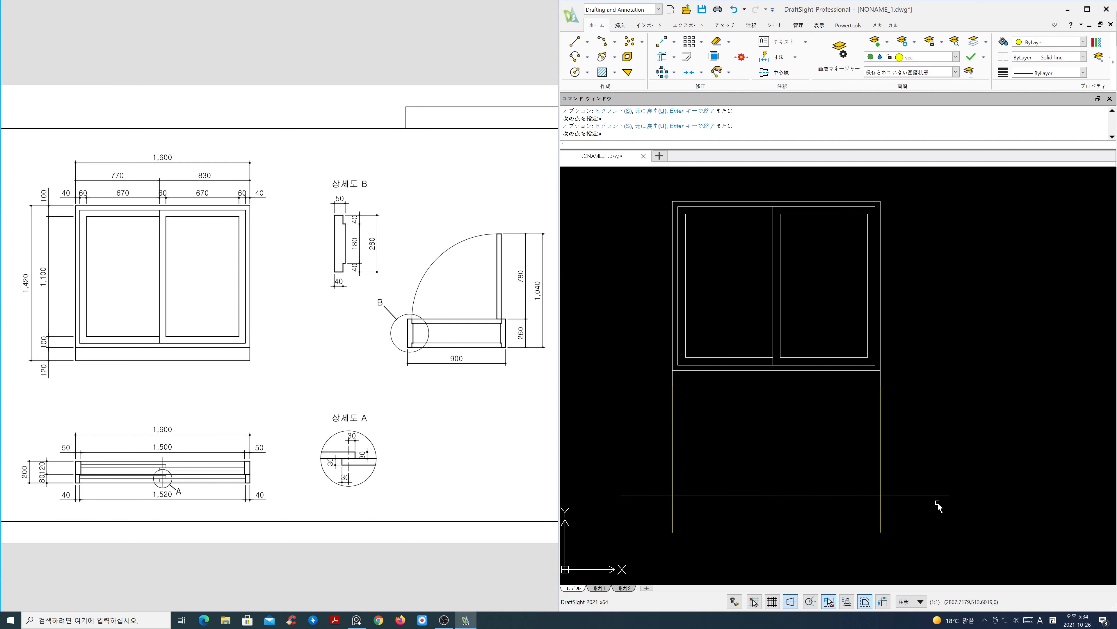
Step: Offset the horizontal line upward by 200 to set the plan's depth
type("o")
key("Return")
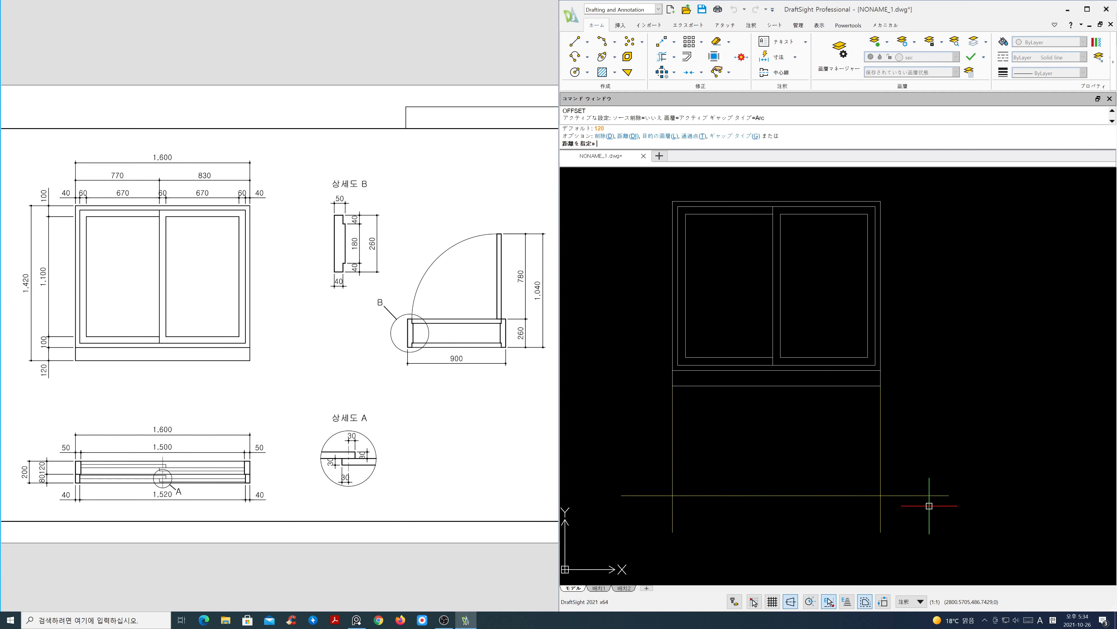
type("200")
key("Return")
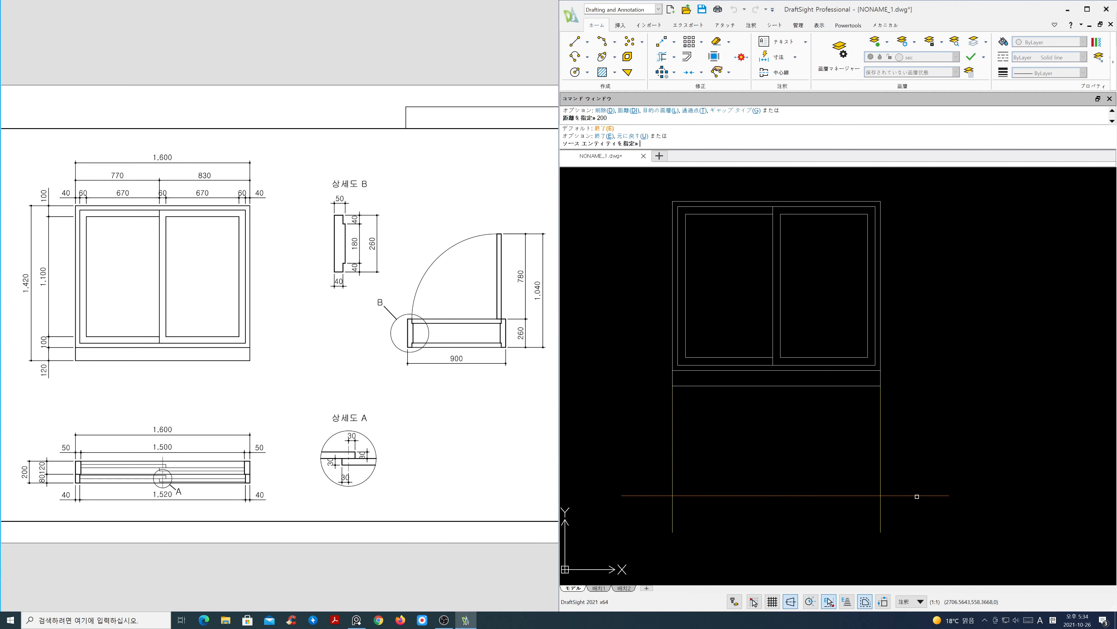
left_click(917, 497)
left_click(918, 482)
key("Return")
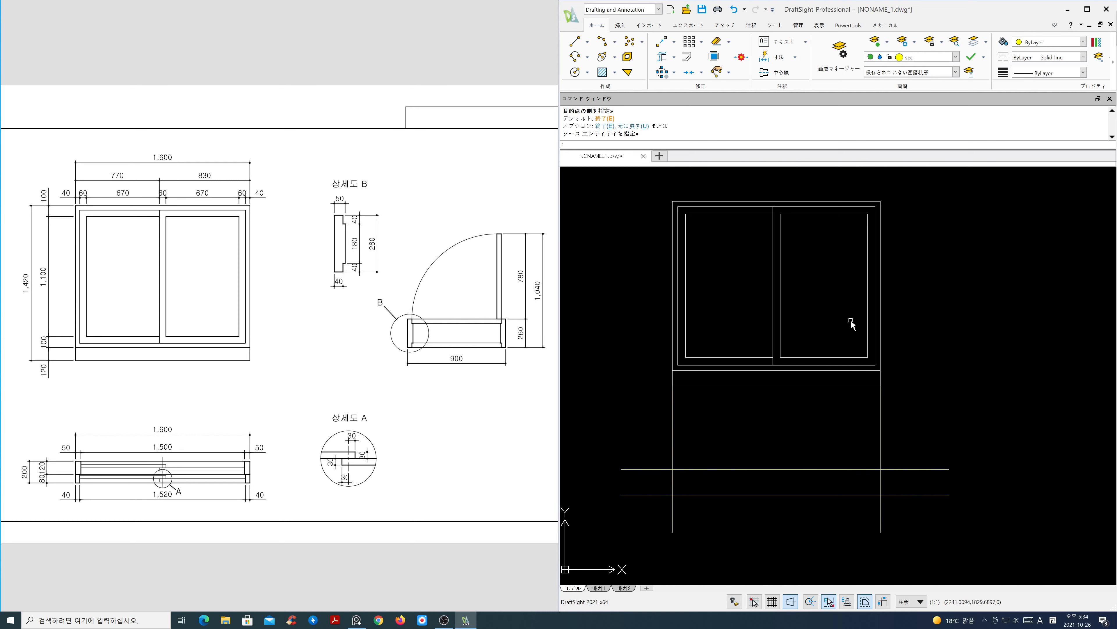
Step: Power-trim the projection lines and horizontal lines down to the closed rectangle of the window plan
left_click(662, 57)
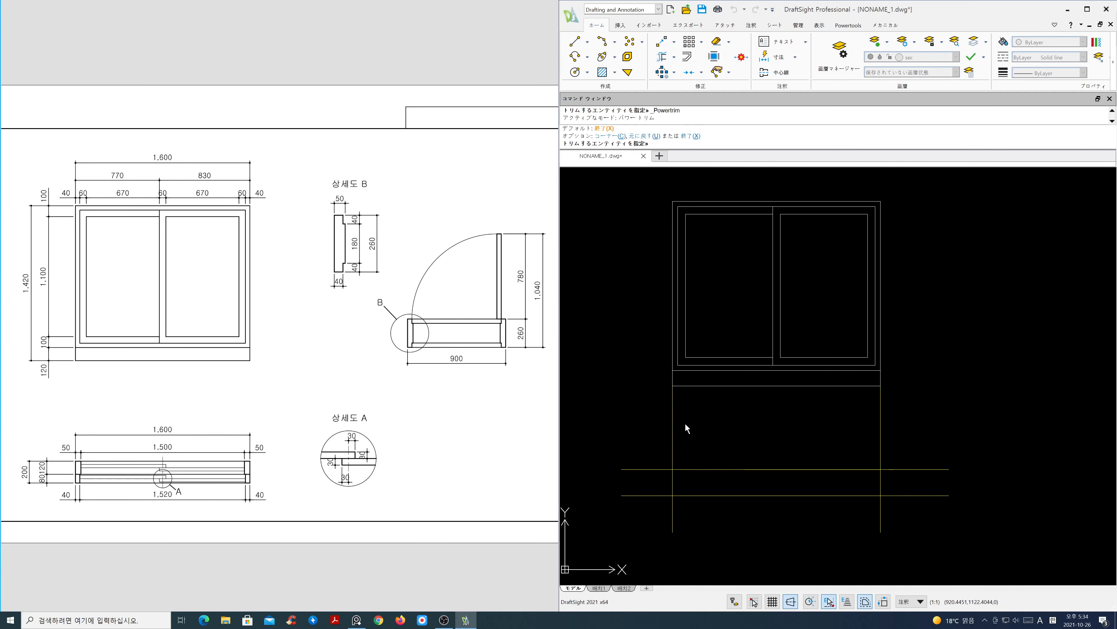
mouse_move(683, 425)
left_mouse_down()
mouse_move(654, 495)
mouse_move(912, 501)
mouse_move(849, 439)
left_mouse_up()
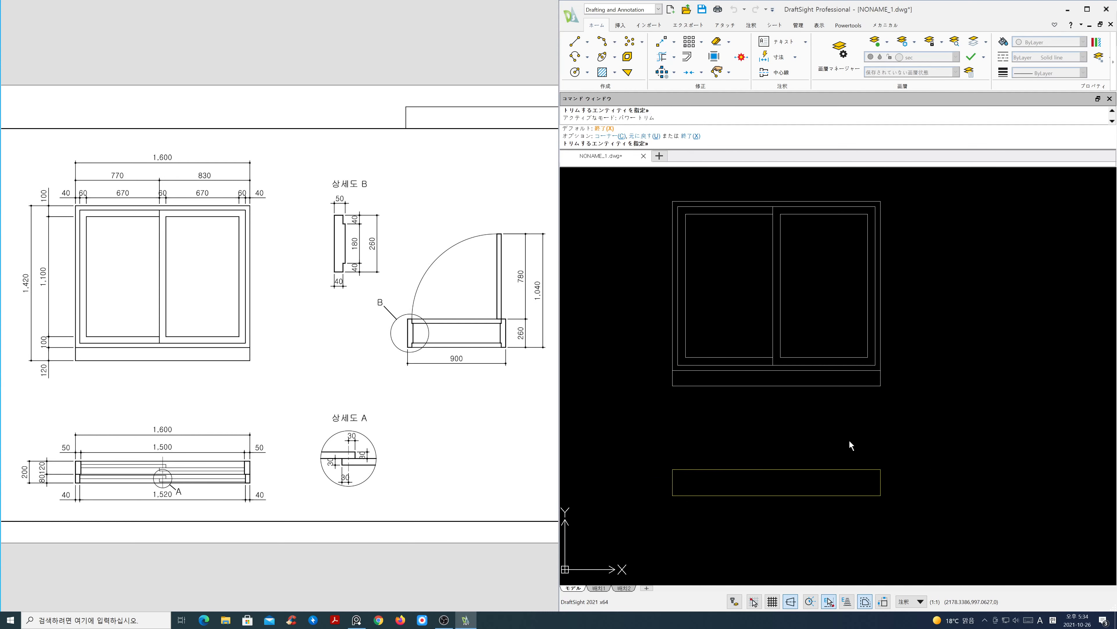
key("space")
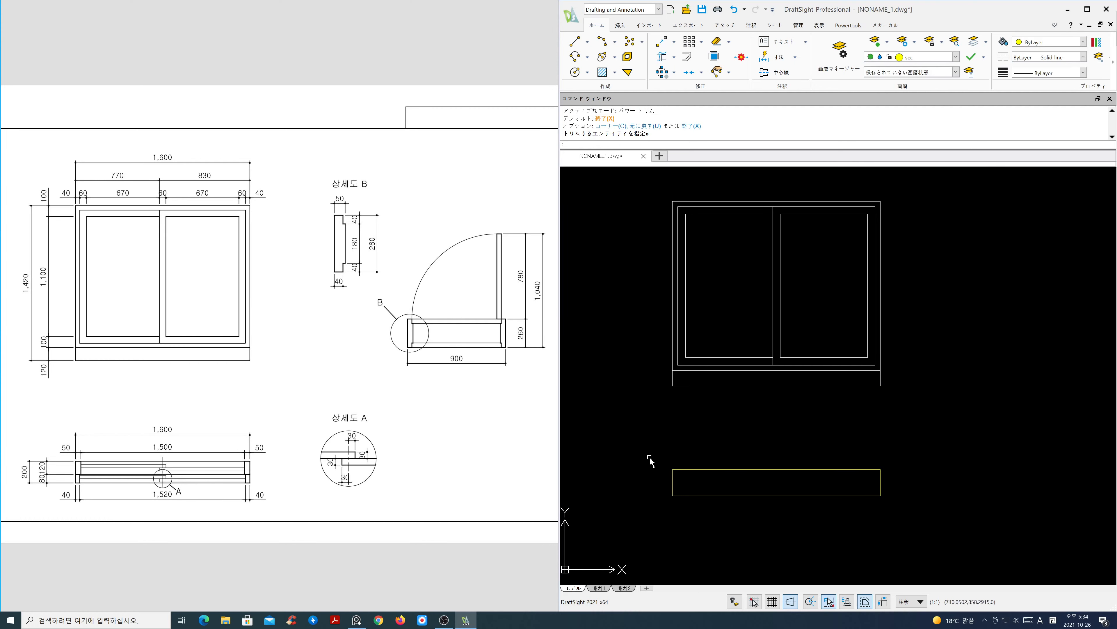
Step: Offset the plan rectangle's bottom edge upward by 80 to form the dividing line
middle_click_drag(268, 458, 382, 316)
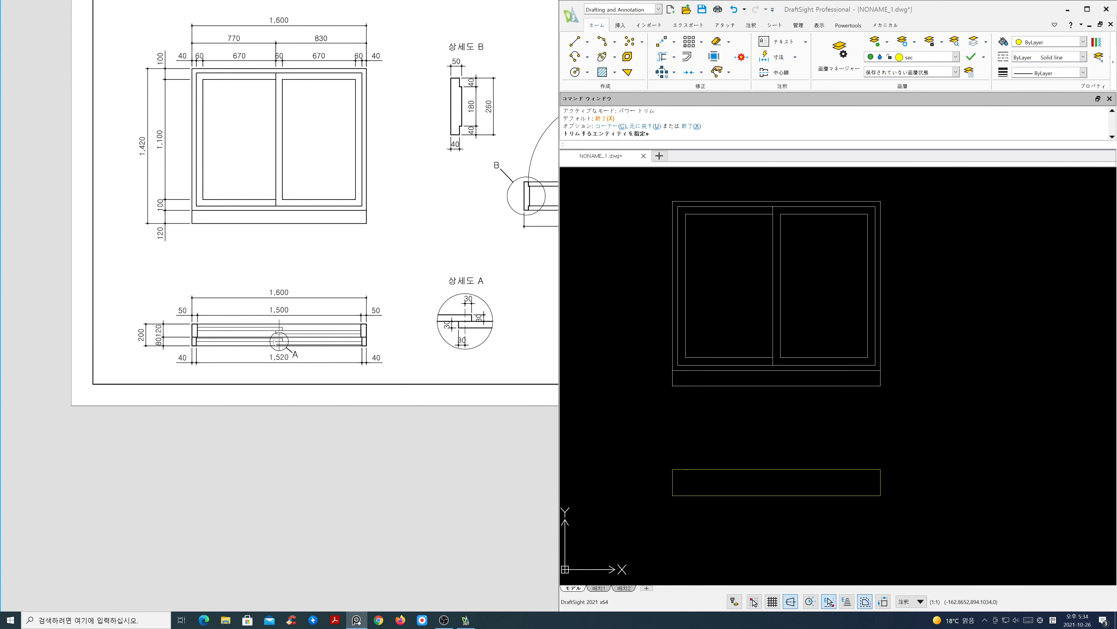
scroll(271, 340, "up", 2)
scroll(300, 354, "up", 1)
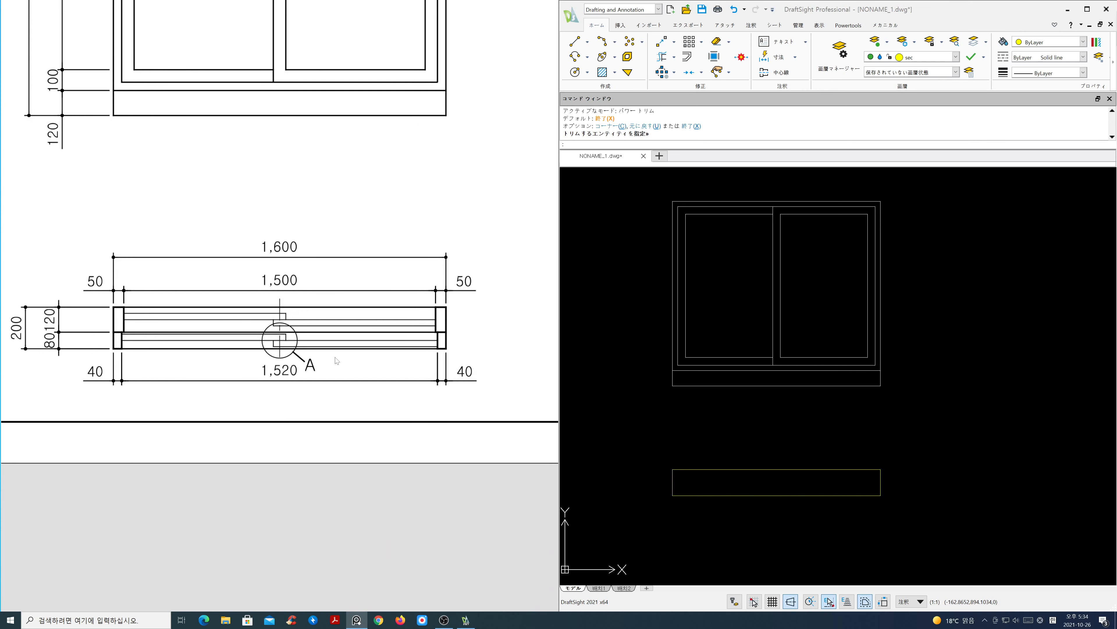
mouse_move(807, 501)
middle_mouse_down()
mouse_move(893, 319)
mouse_move(853, 348)
middle_mouse_up()
scroll(853, 361, "up", 2)
scroll(854, 360, "up", 1)
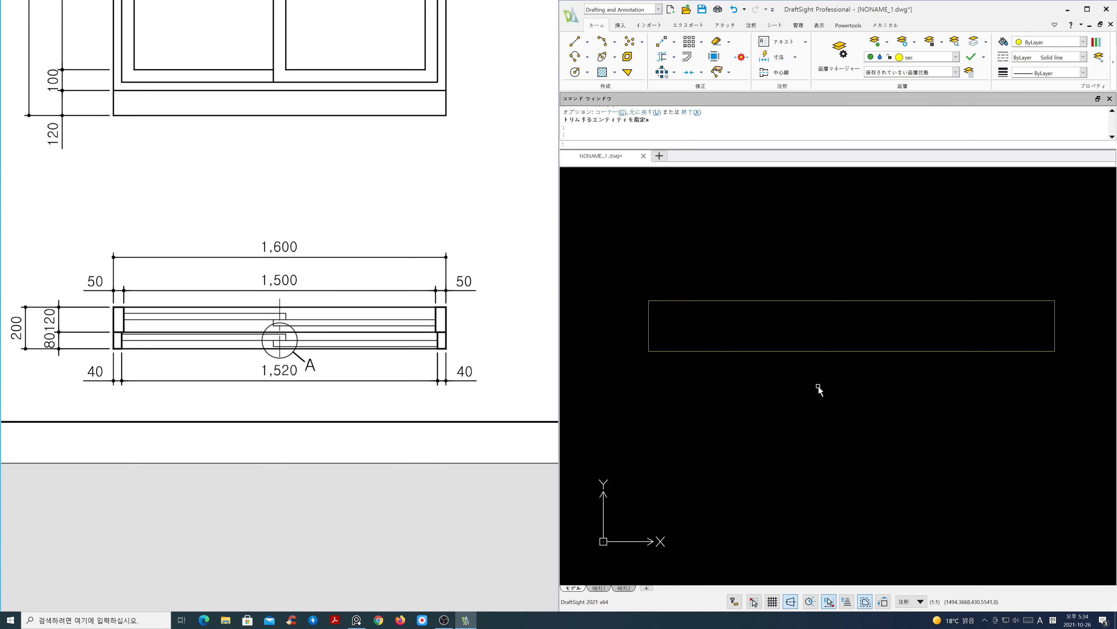
type("o")
key("Return")
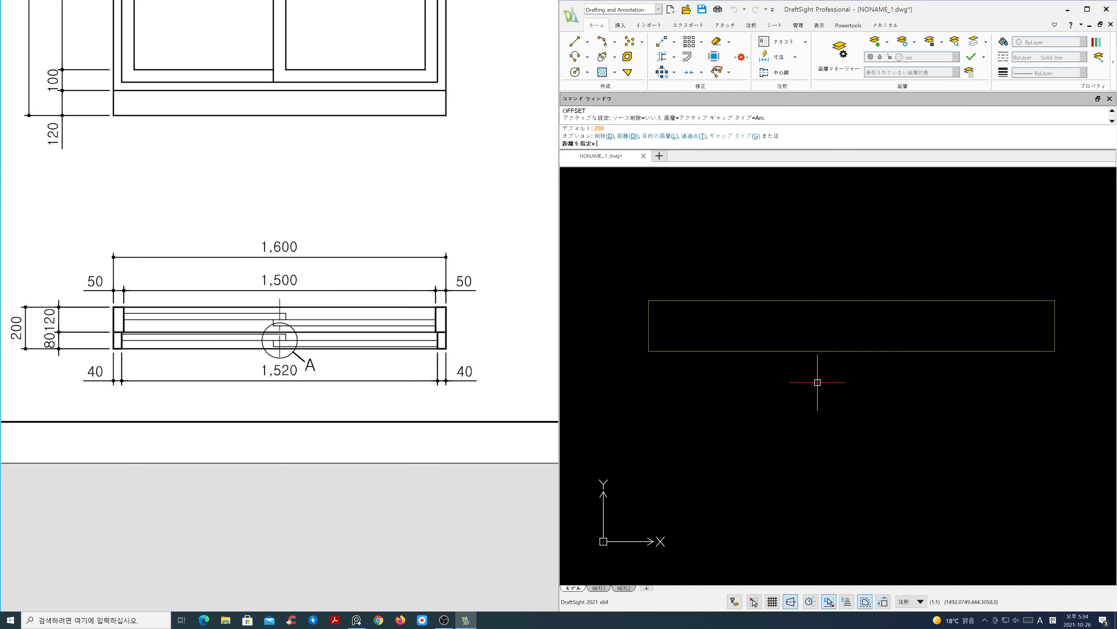
type("80")
key("Return")
left_click(807, 349)
left_click(803, 338)
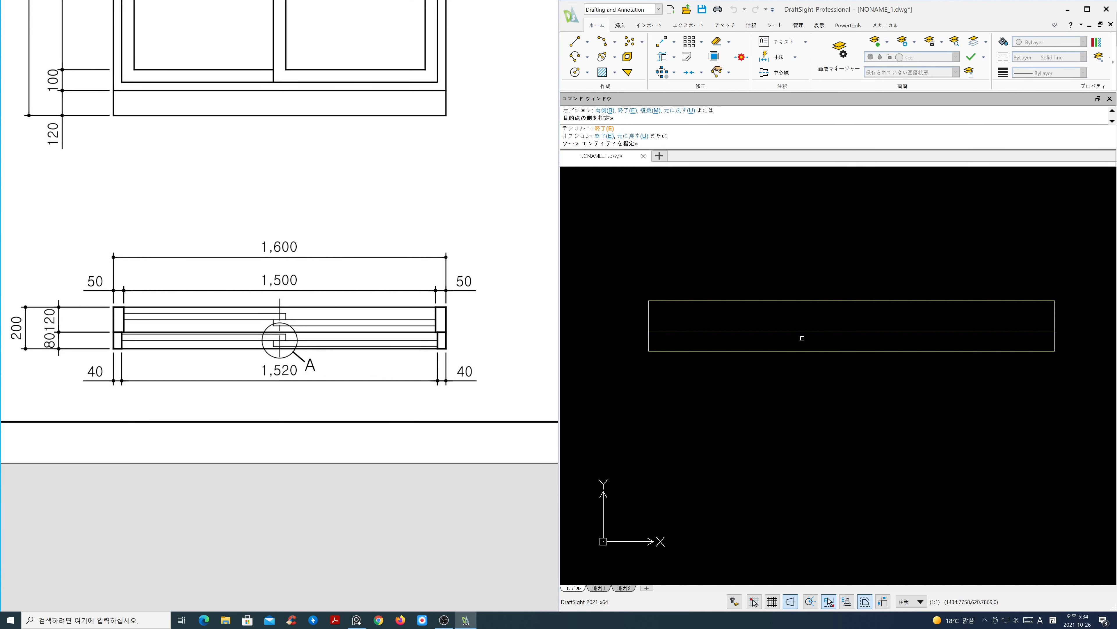
key("Return")
Step: Offset the plan rectangle's left and right edges inward by 50
key("Return")
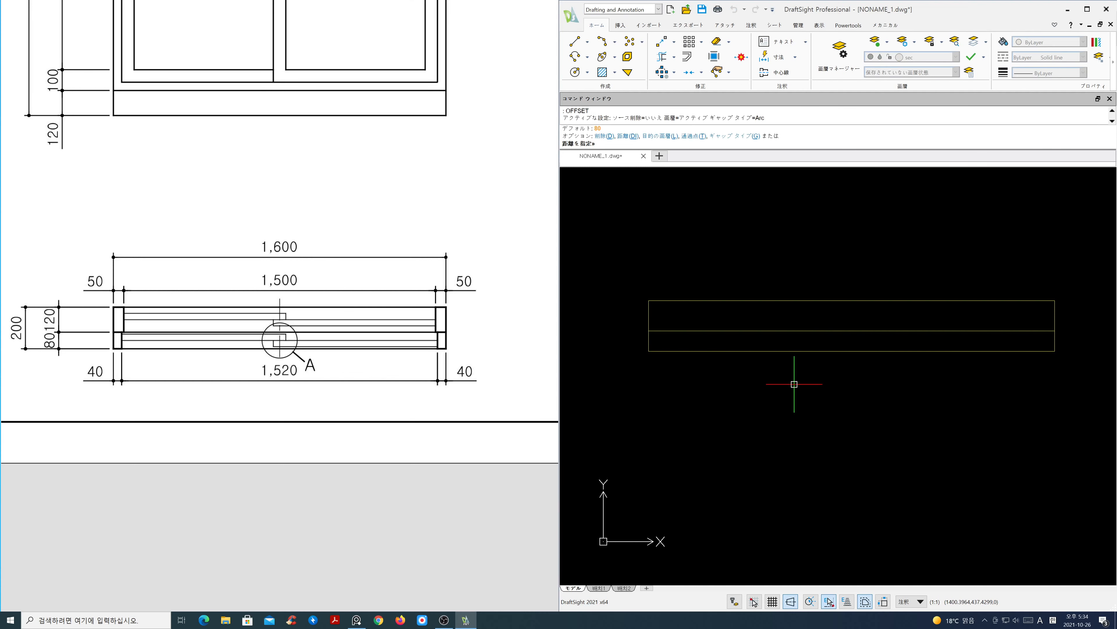
key("Return")
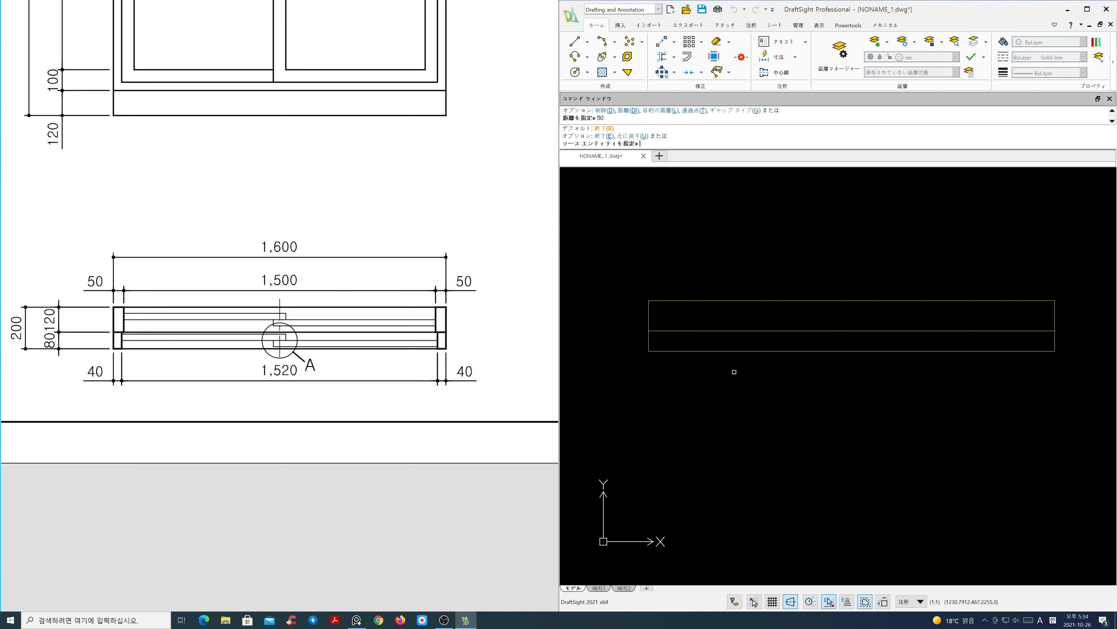
left_click(649, 342)
left_click(672, 340)
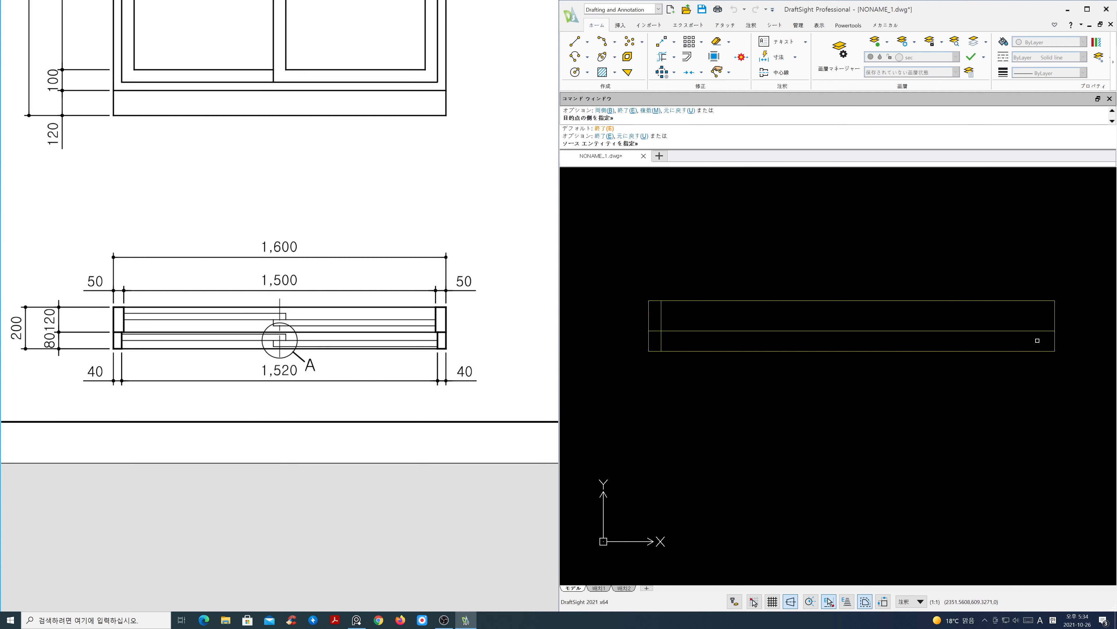
left_click(1054, 341)
left_click(1027, 338)
key("Return")
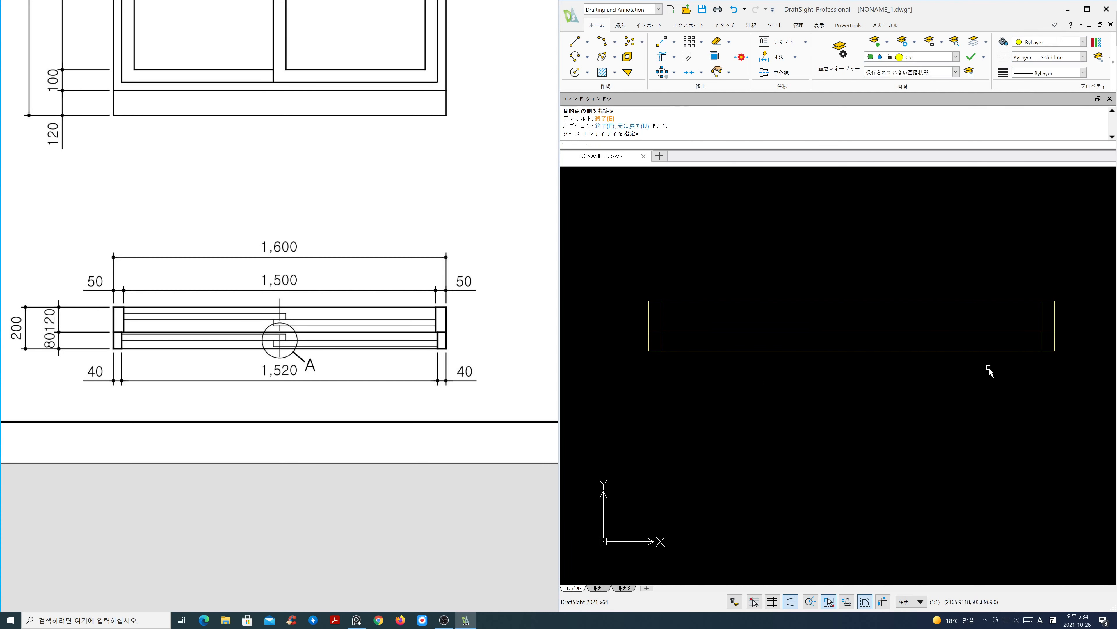
Step: Offset the plan rectangle's left and right edges inward by 40
key("Return")
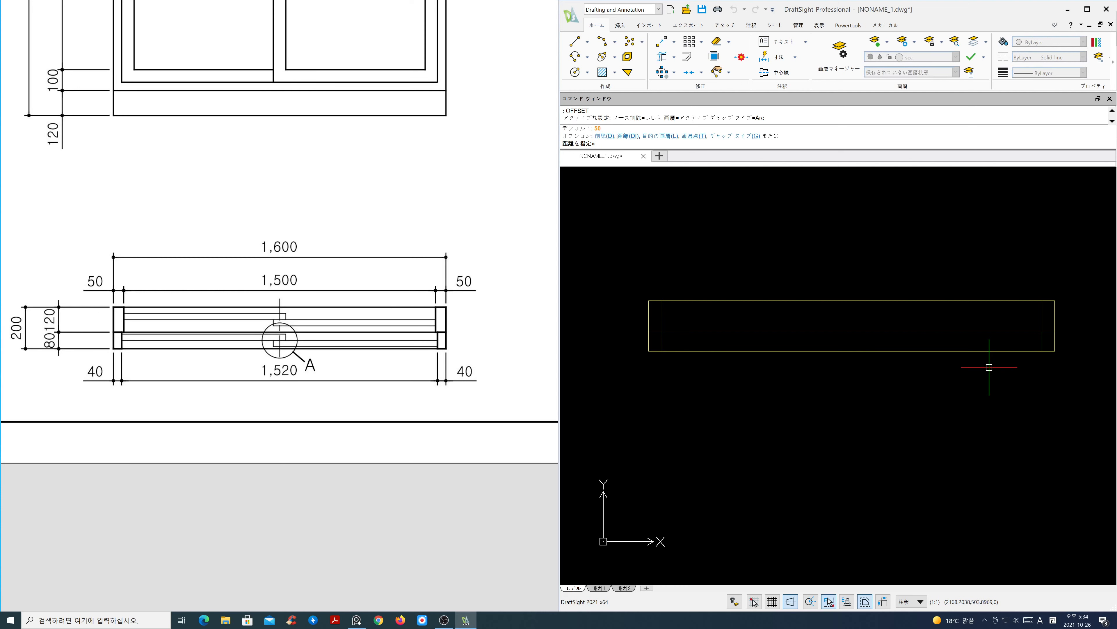
type("40")
key("Return")
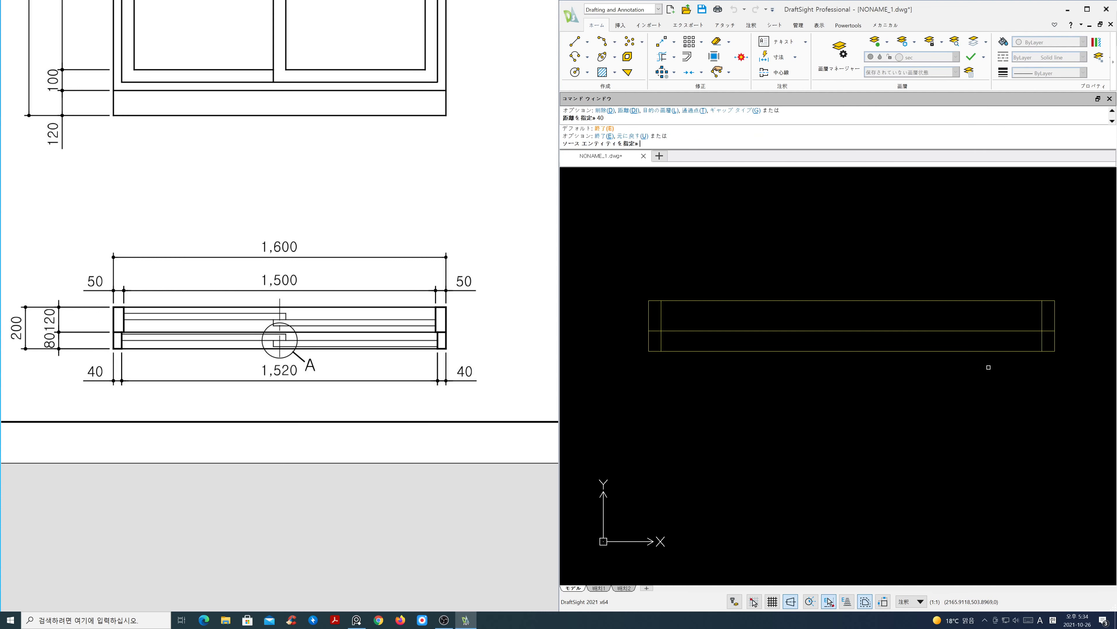
left_click(1056, 345)
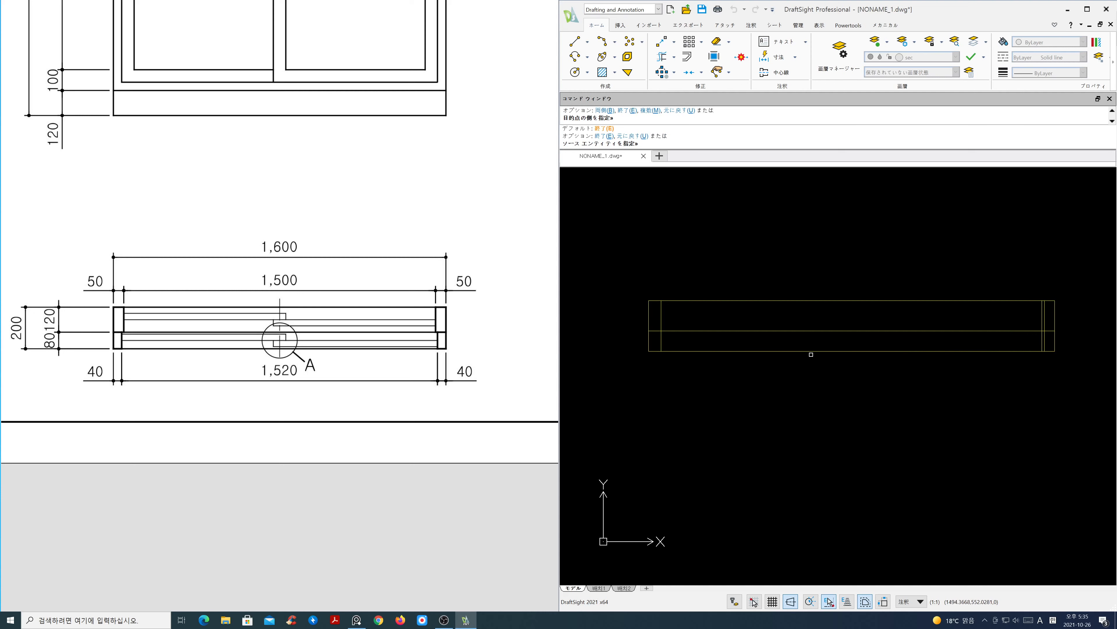
left_click(649, 344)
left_click(670, 347)
key("Return")
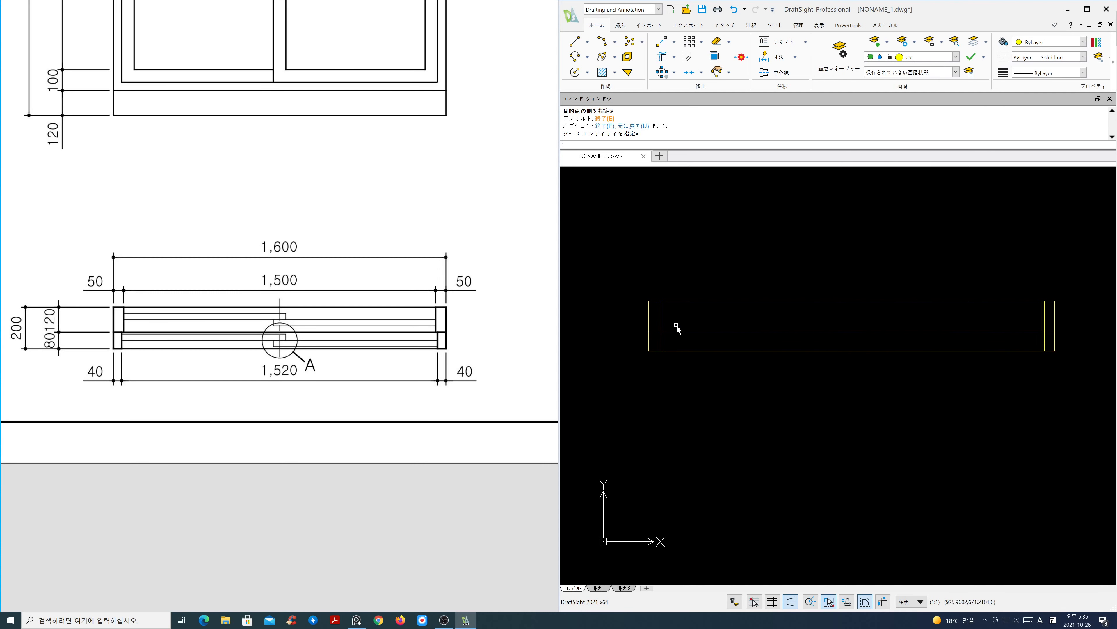
Step: Trim the plan's left jamb lines, removing the 40-offset line above the dividing line and the 50-offset line below it
scroll(641, 326, "up", 5)
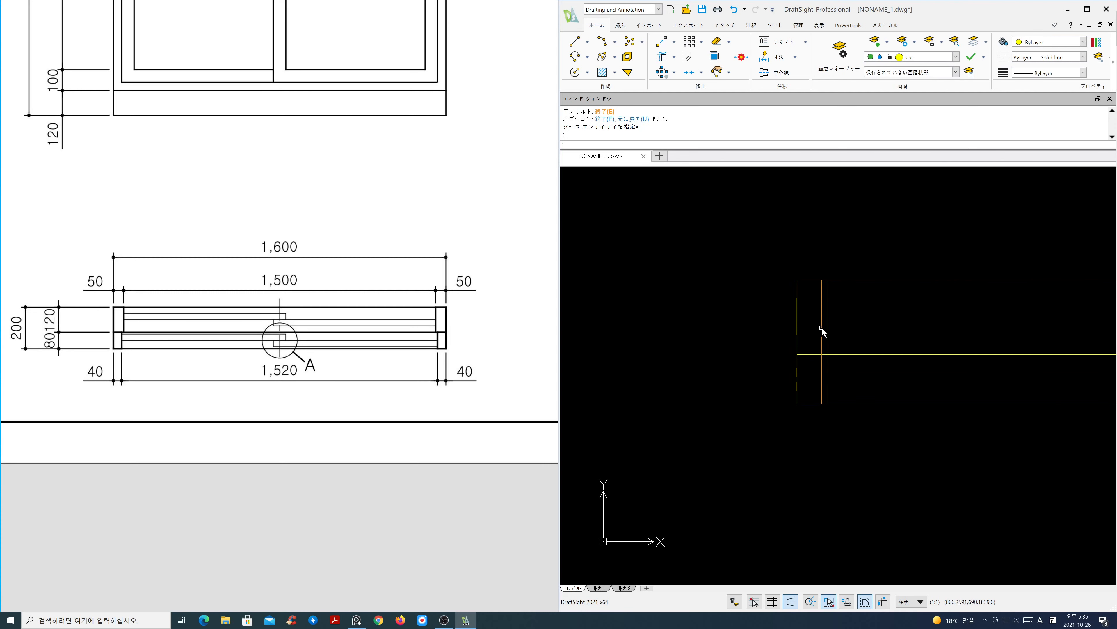
key("Return")
key("Return")
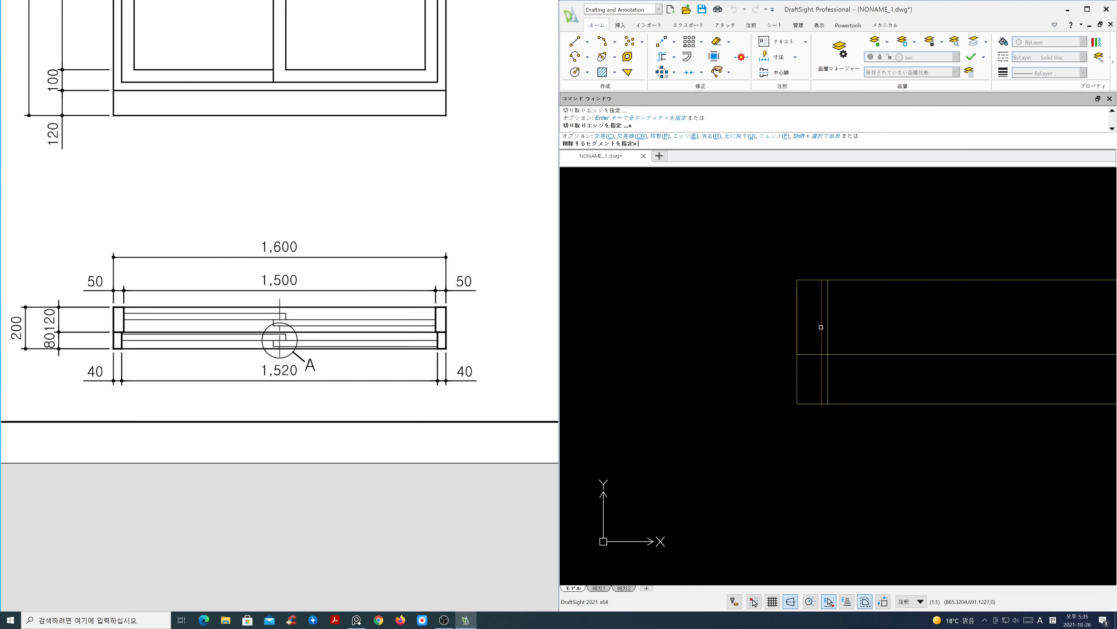
left_click(822, 328)
left_click(828, 372)
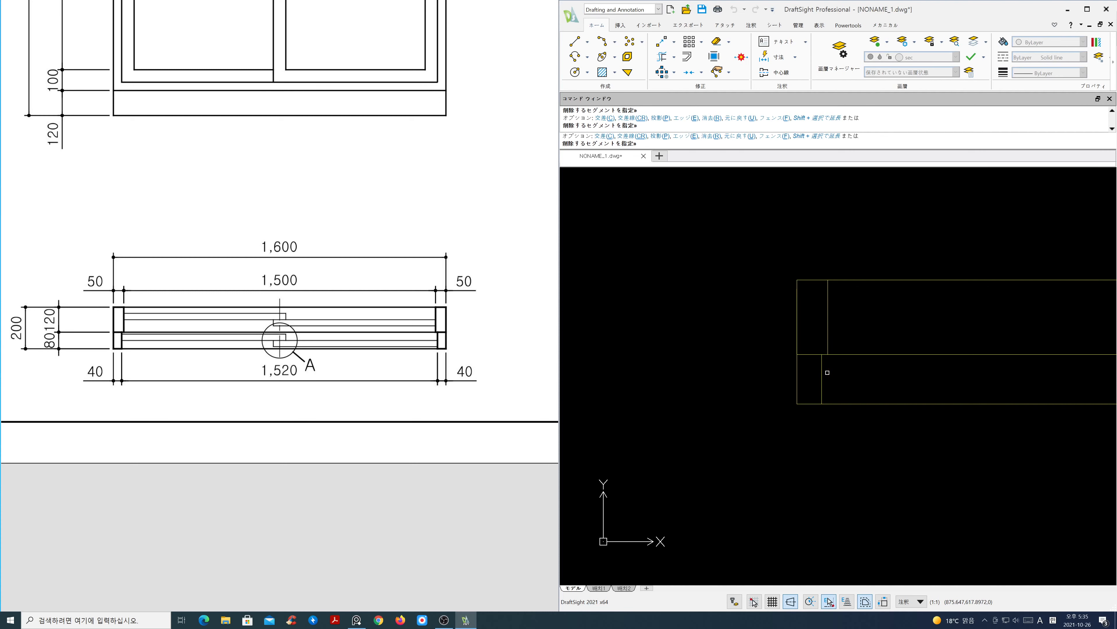
Step: Trim the plan's right jamb lines, removing the 40-offset line above the dividing line and the 50-offset line below it
scroll(828, 373, "down", 3)
middle_click_drag(959, 369, 511, 355)
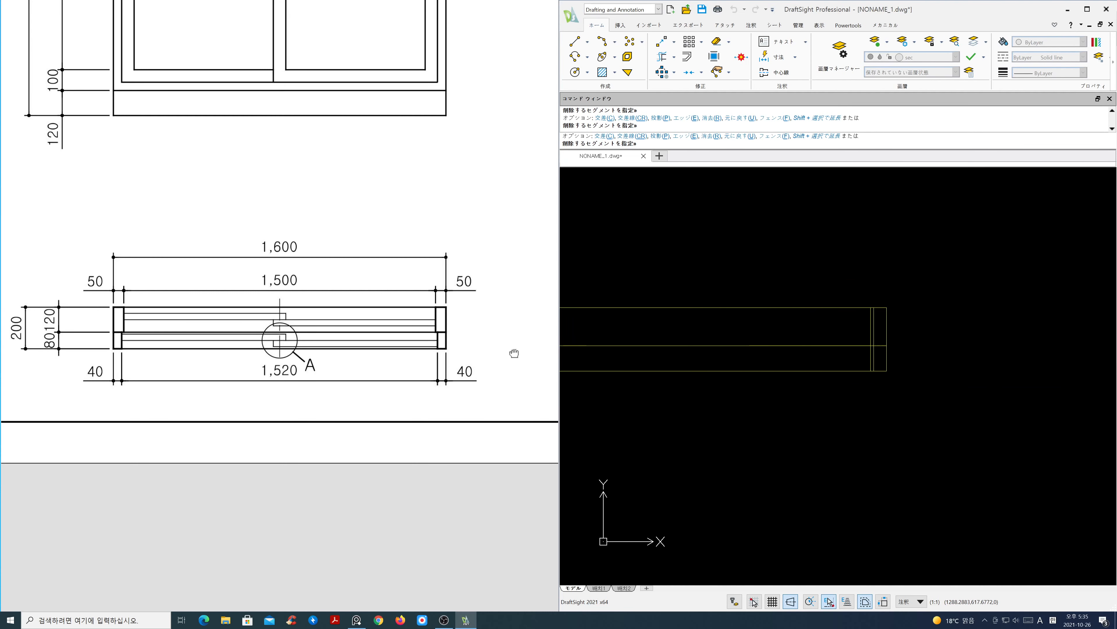
middle_click_drag(874, 337, 783, 342)
scroll(786, 348, "up", 3)
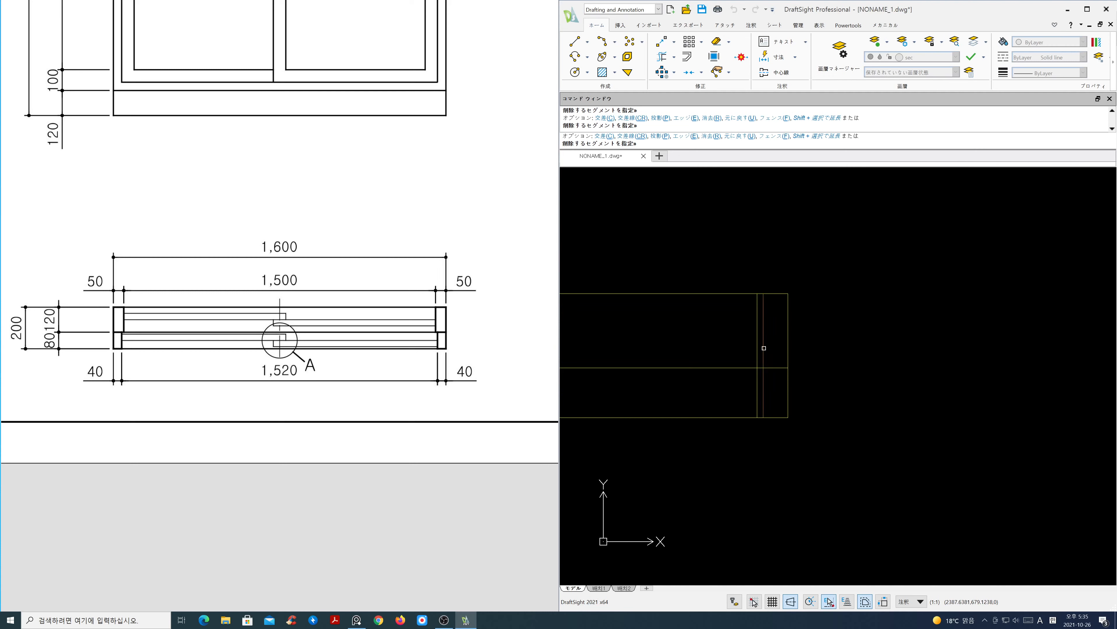
left_click(764, 348)
left_click(757, 386)
key("Return")
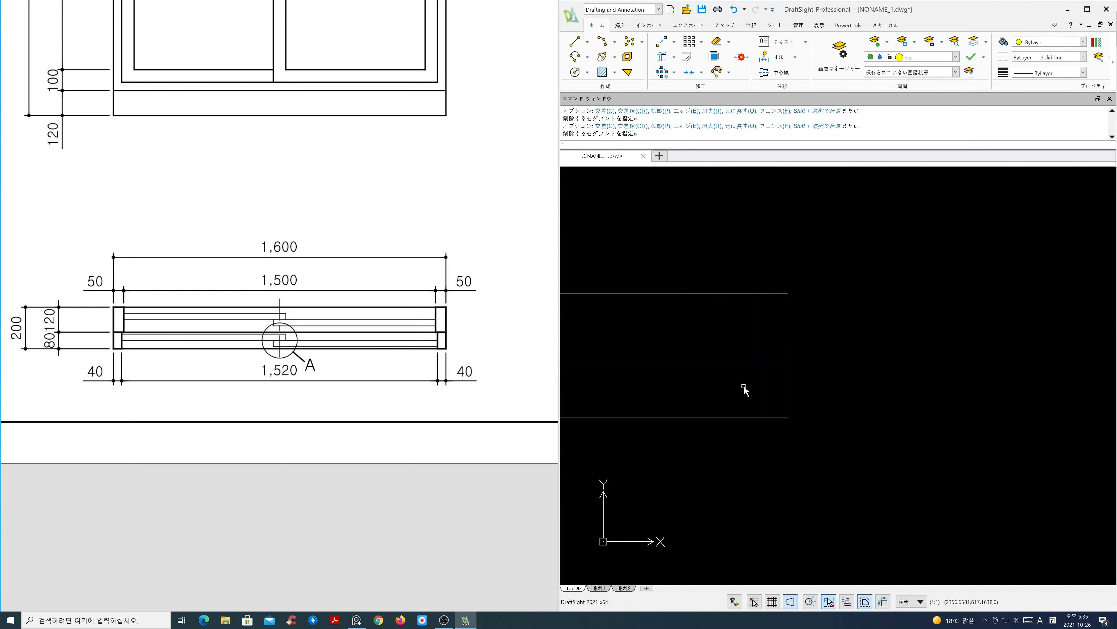
Step: Trim away the three horizontal plan lines between the left and right jambs
scroll(711, 369, "down", 3)
middle_click_drag(711, 366, 971, 331)
middle_click_drag(864, 342, 884, 347)
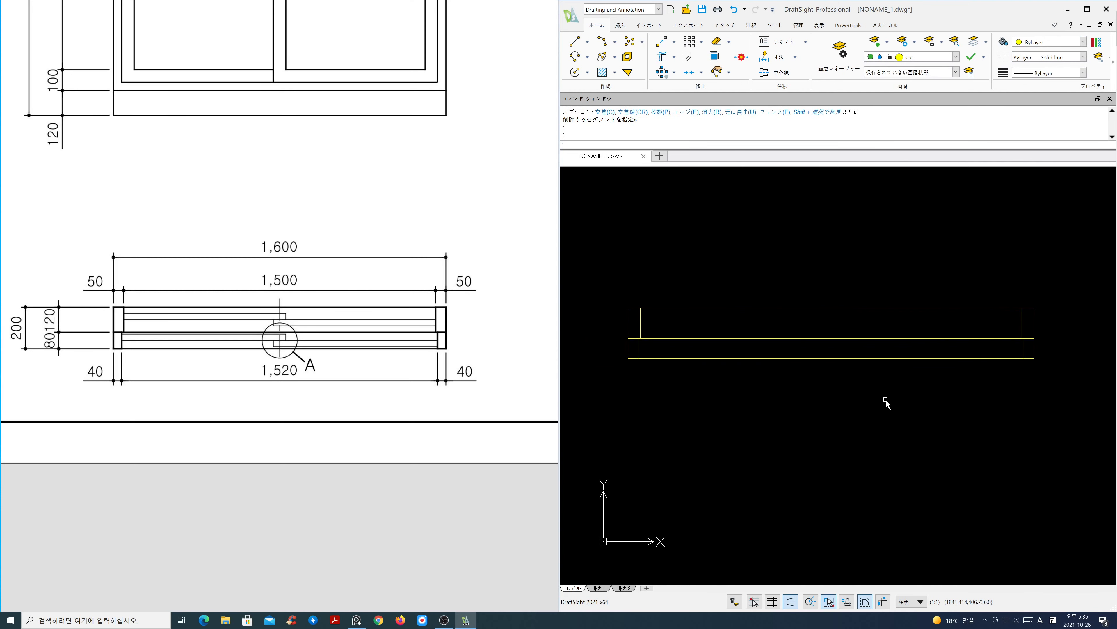
key("Return")
left_click(868, 389)
left_click(826, 302)
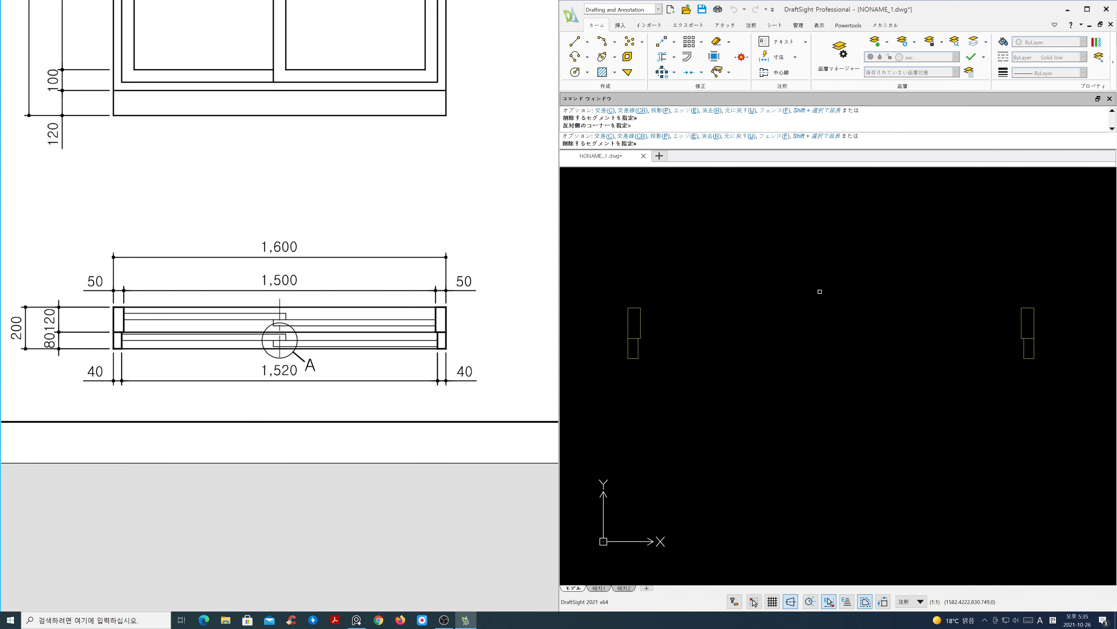
Step: Make ele the current layer and draw a line joining the upper inner corners of the two jambs
left_click(955, 57)
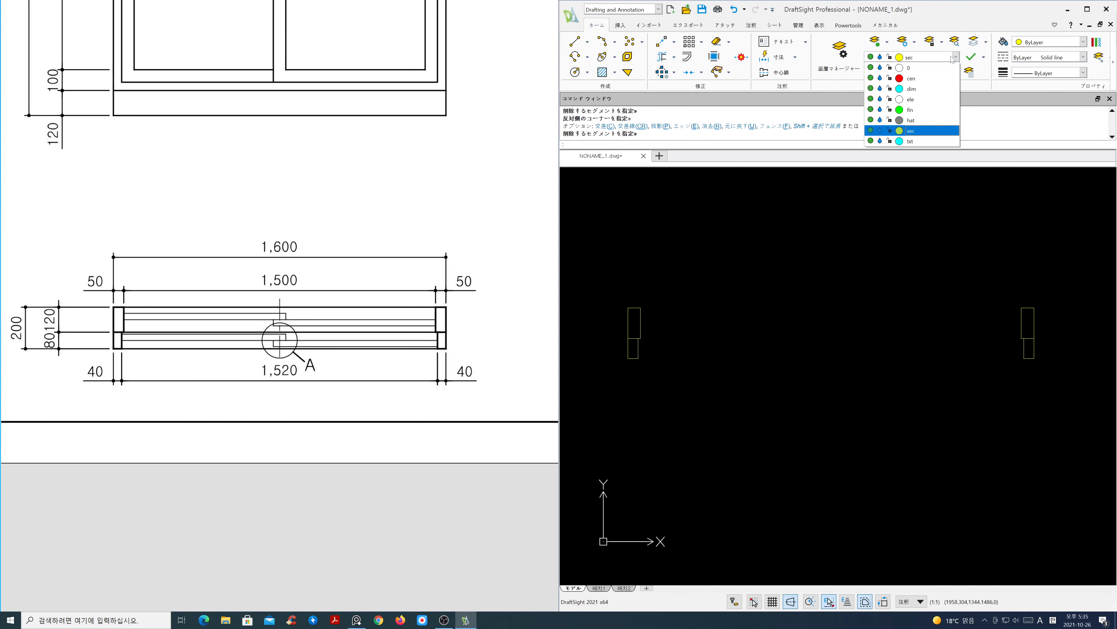
left_click(939, 104)
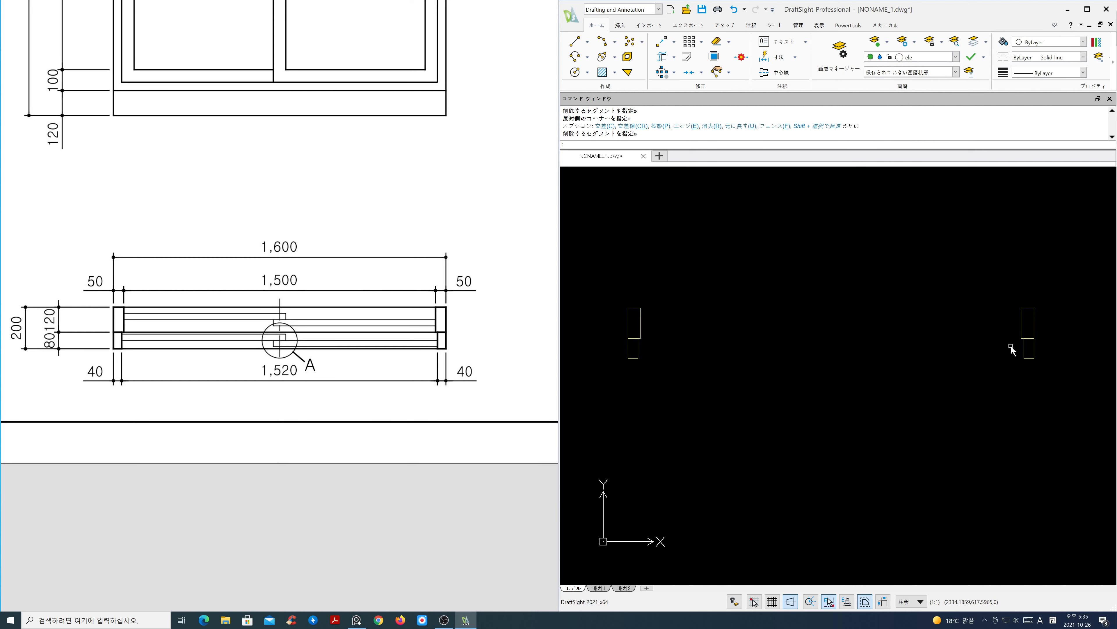
key("Return")
type("l")
key("Return")
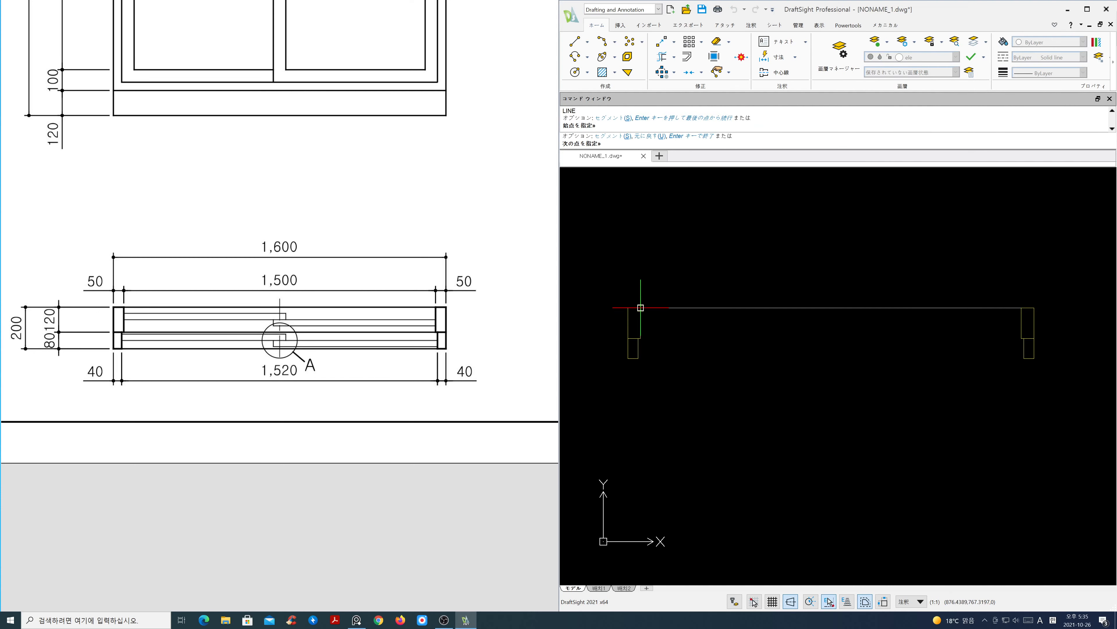
left_click(633, 308)
key("ctrl+z")
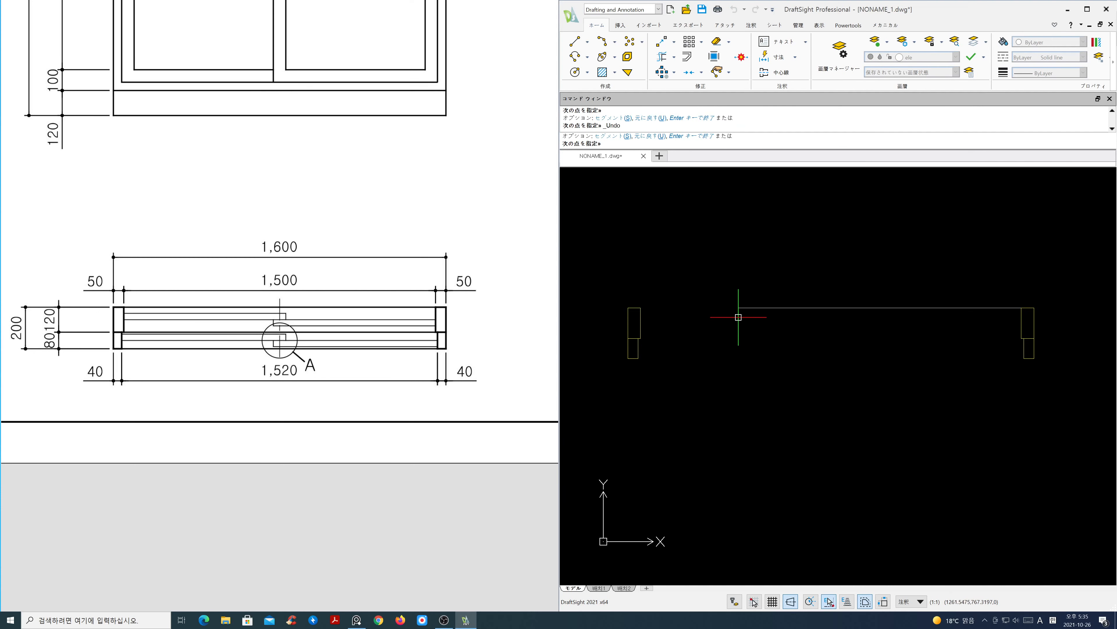
left_click(641, 308)
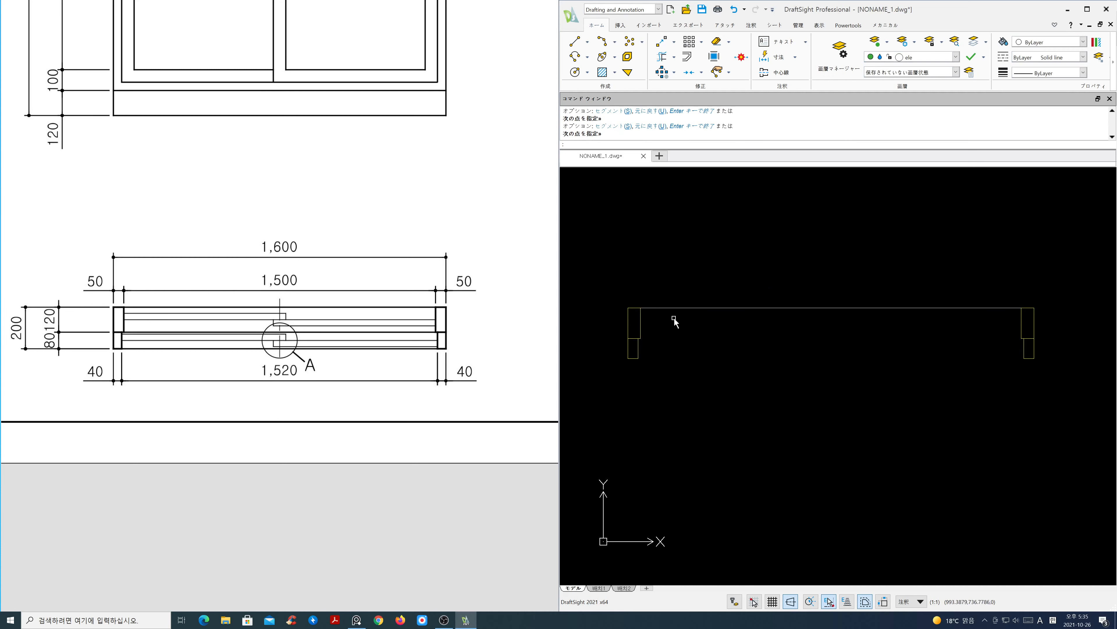
key("Return")
Step: Draw two more horizontal lines between the jambs, one along the dividing level and one along the bottom edge
key("Return")
left_click(628, 338)
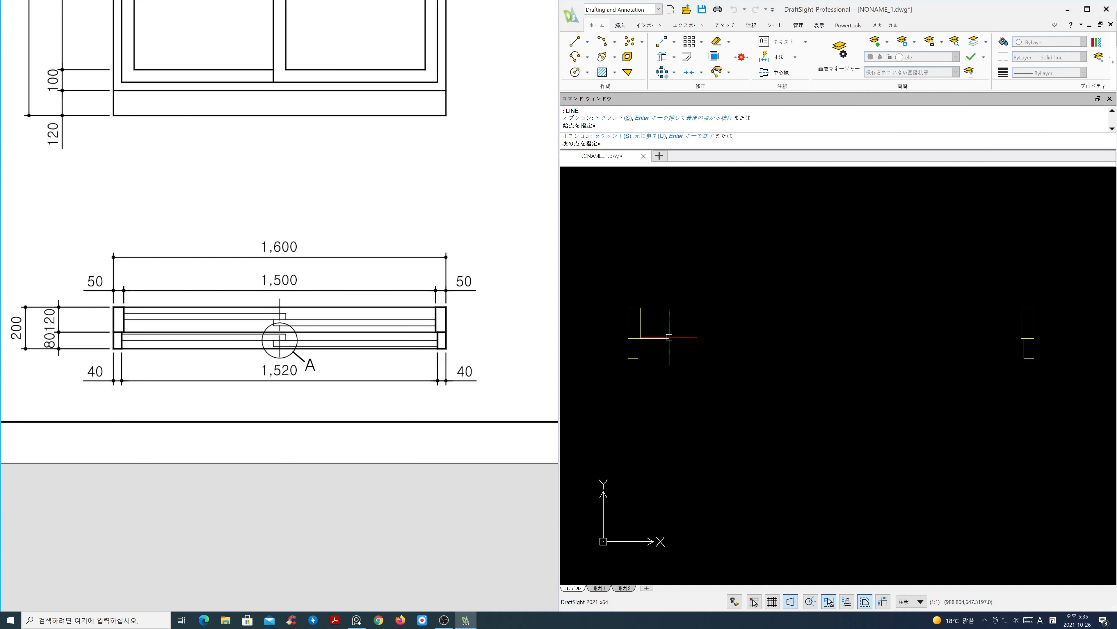
key("Return")
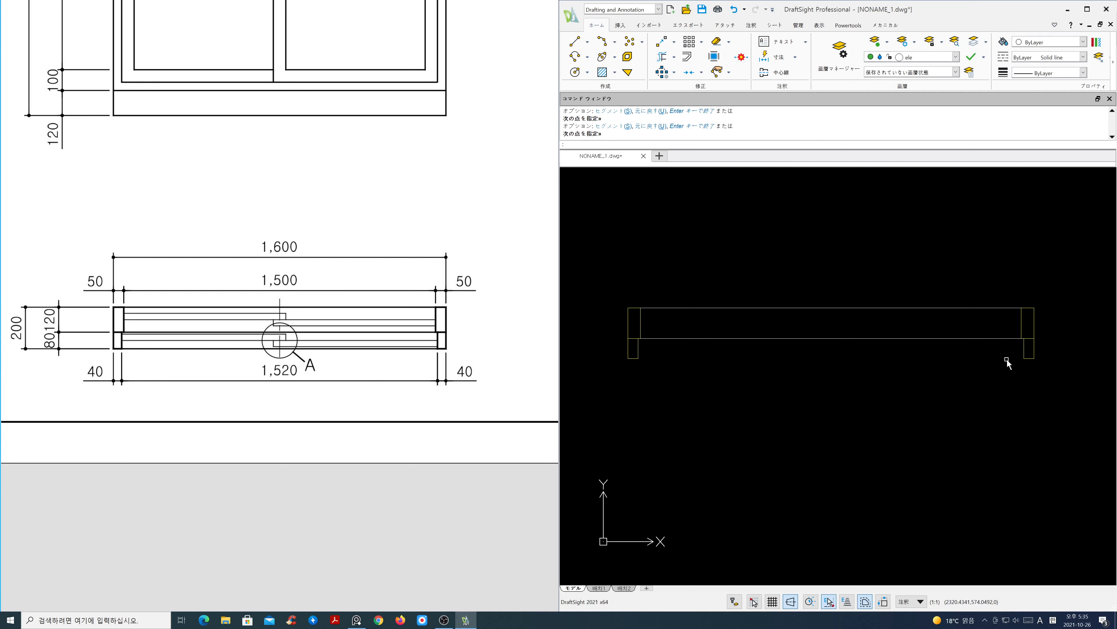
key("Return")
left_click(1024, 359)
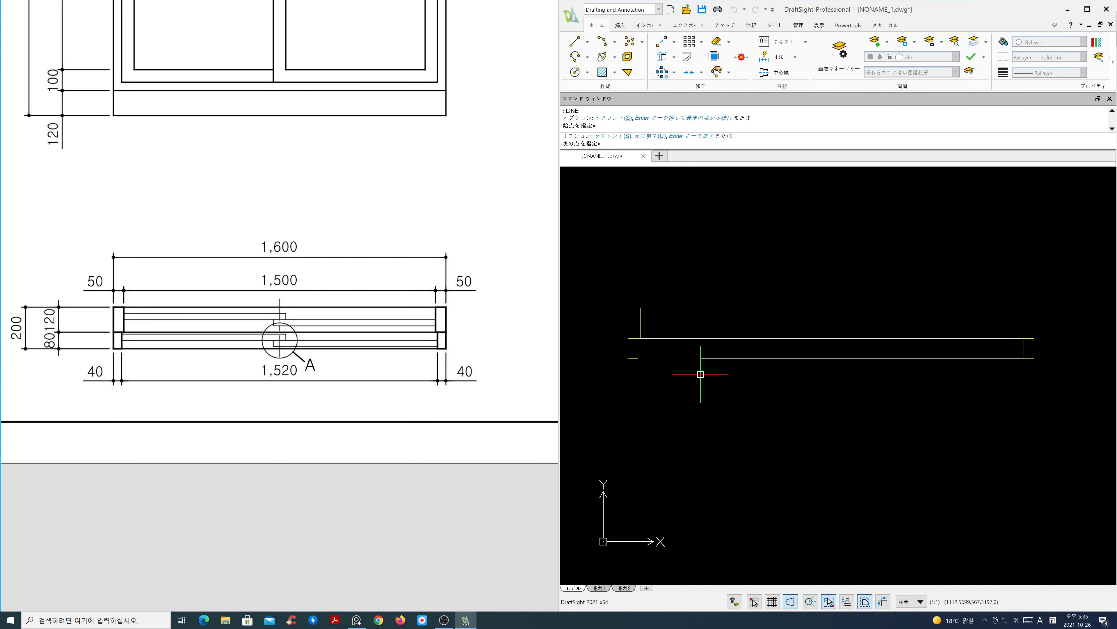
left_click(638, 358)
key("Return")
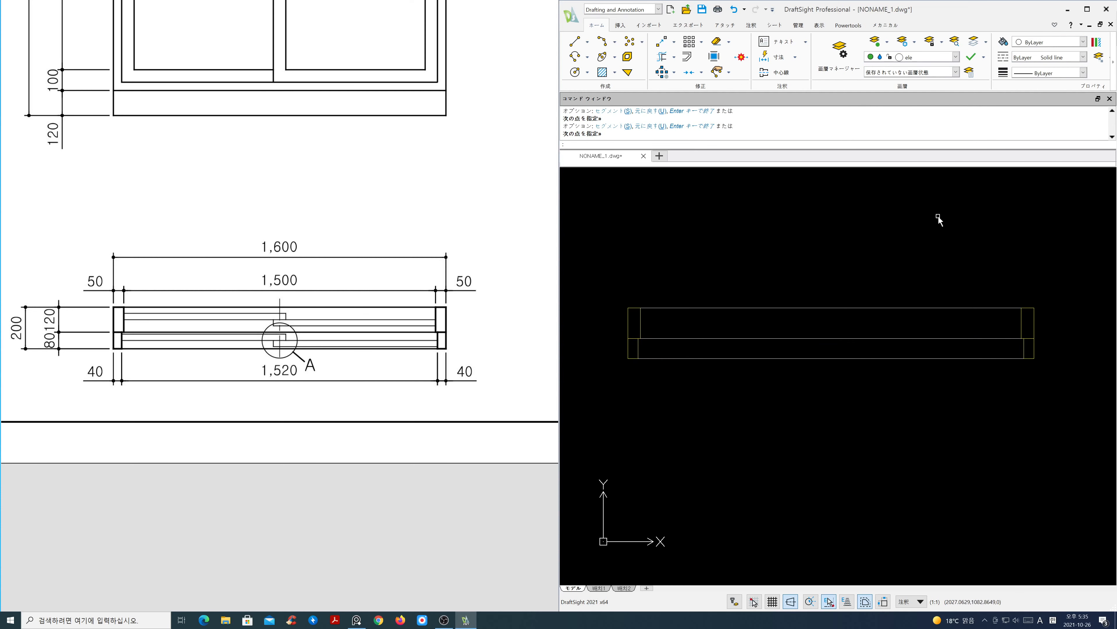
Step: Make cen the current layer and draw a vertical centre line from the plan's top edge midpoint to its bottom edge
left_click(956, 57)
left_click(910, 78)
type("l")
key("Return")
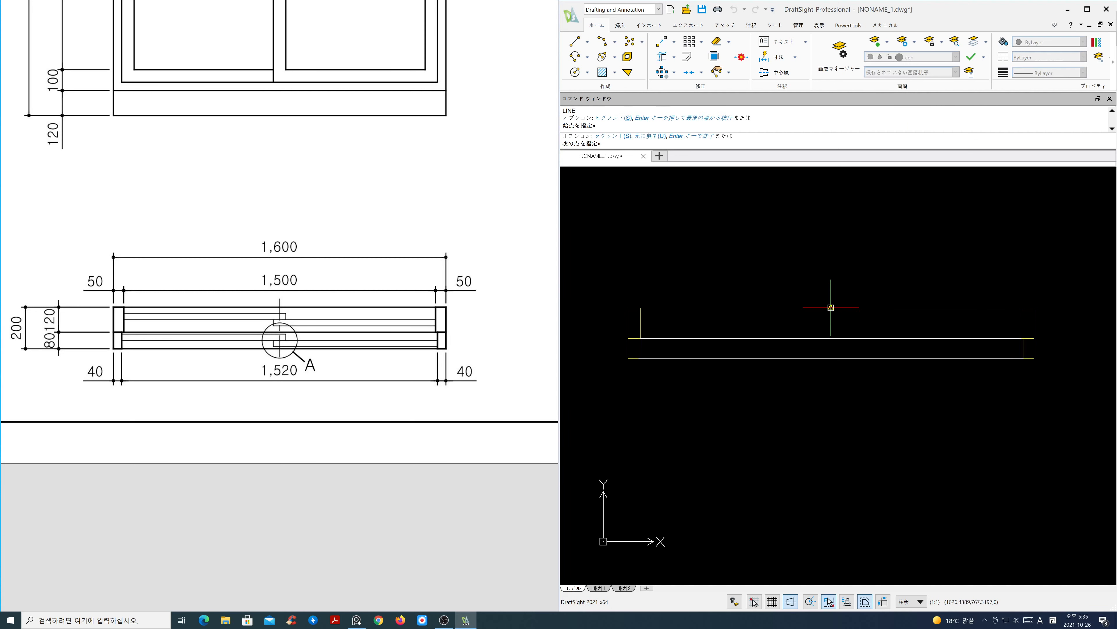
left_click(831, 307)
left_click(834, 360)
key("Return")
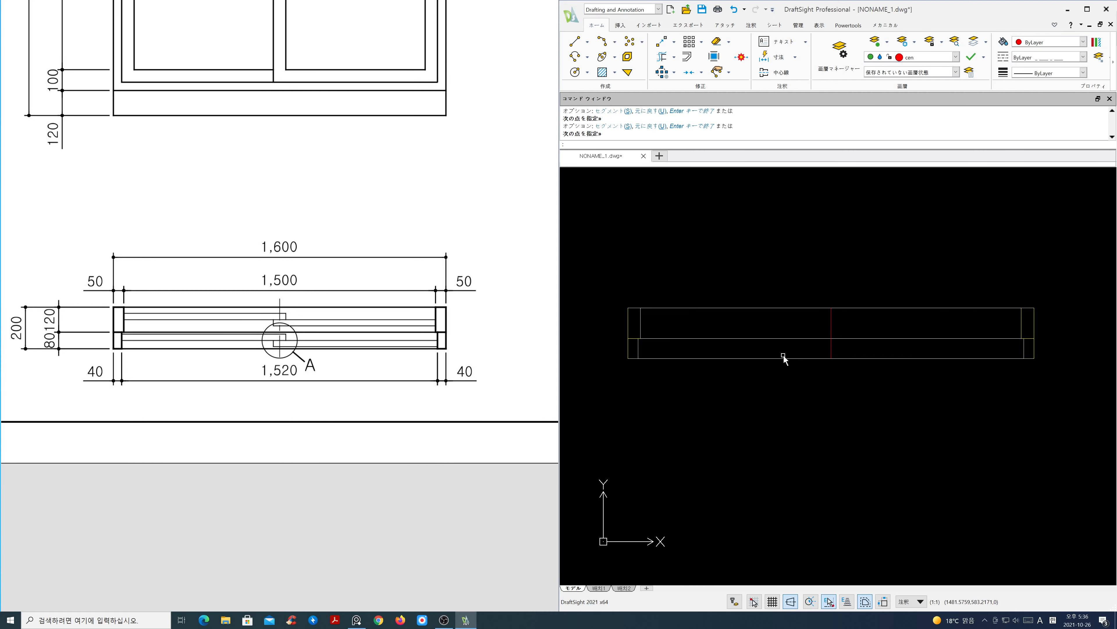
Step: Make sec the current layer and draw a horizontal line between the midpoints of the upper jambs' inner edges
scroll(387, 339, "down", 3)
mouse_move(430, 336)
left_mouse_down()
mouse_move(349, 335)
mouse_move(409, 342)
mouse_move(384, 340)
left_mouse_up()
scroll(350, 335, "up", 1)
scroll(409, 343, "down", 1)
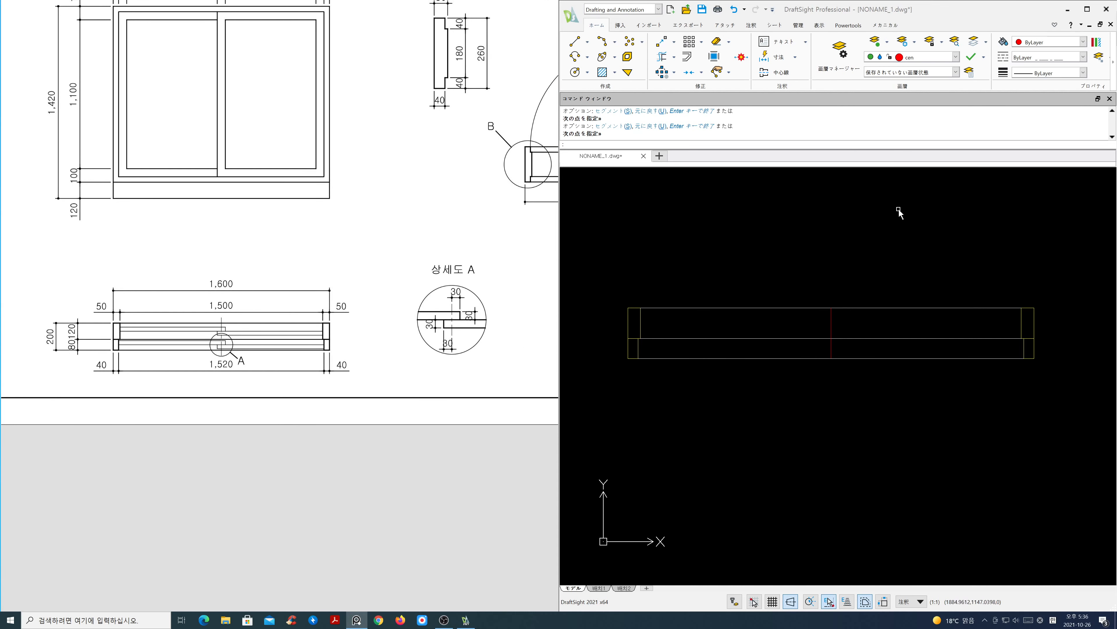
left_click(955, 57)
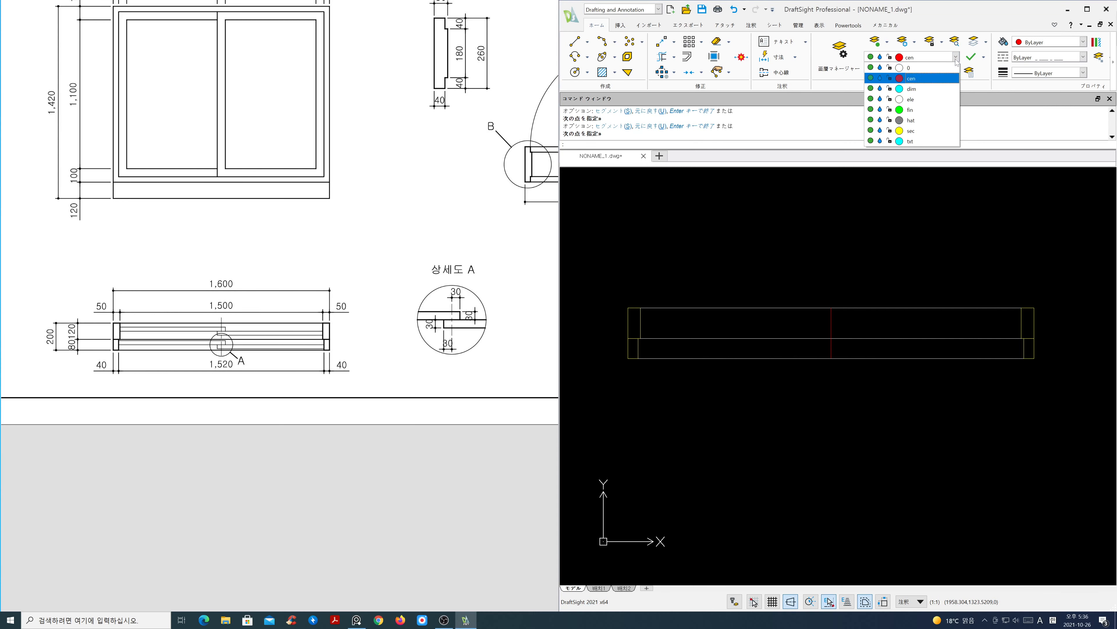
left_click(946, 132)
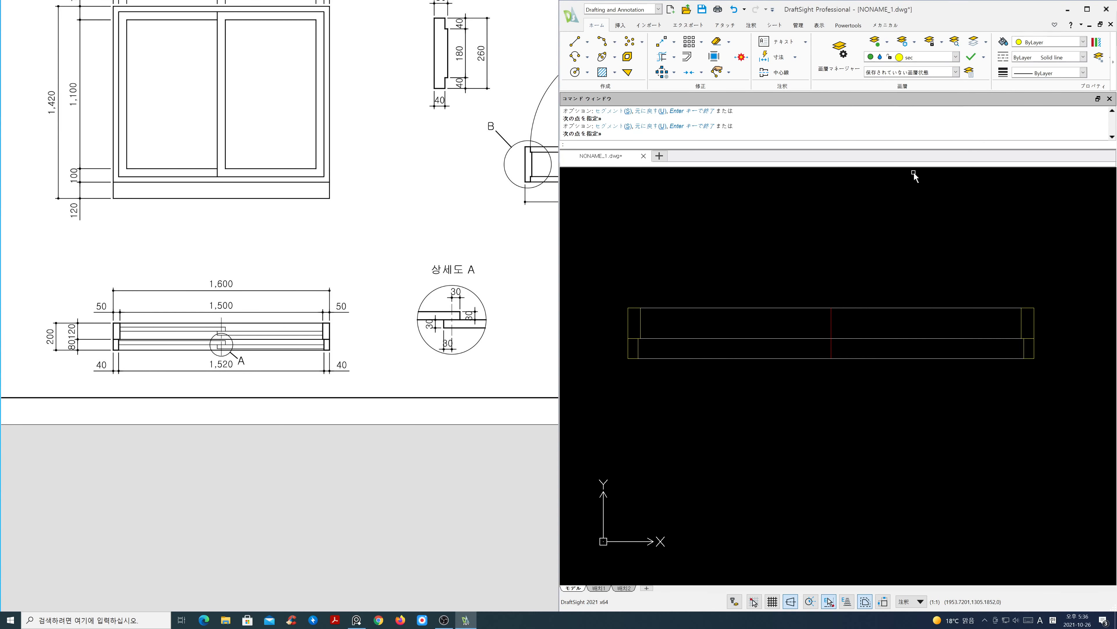
key("Return")
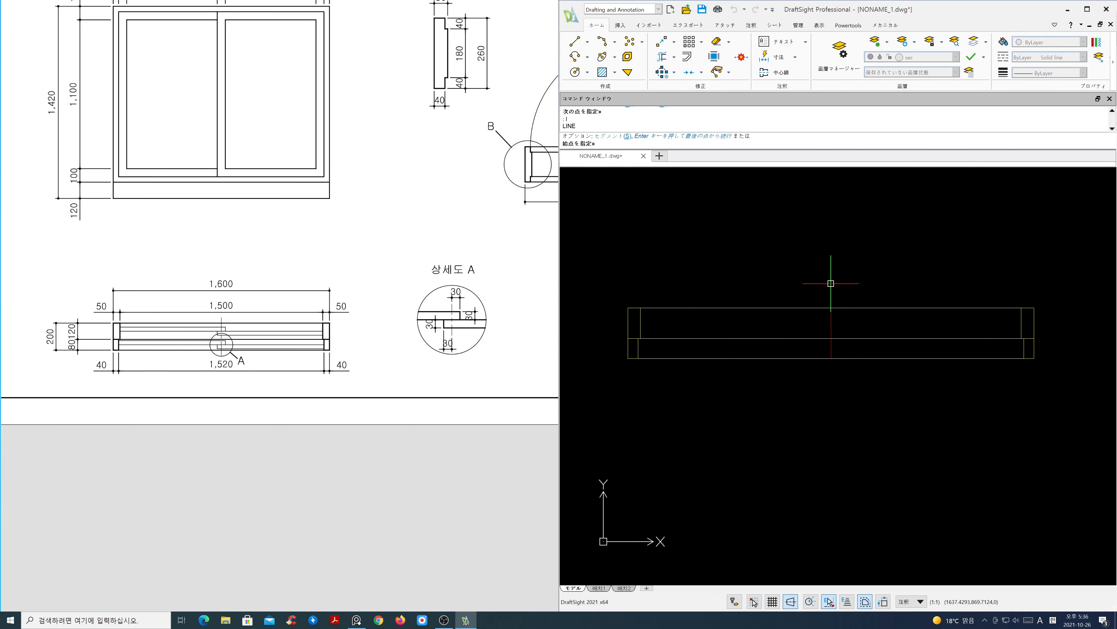
left_click(643, 328)
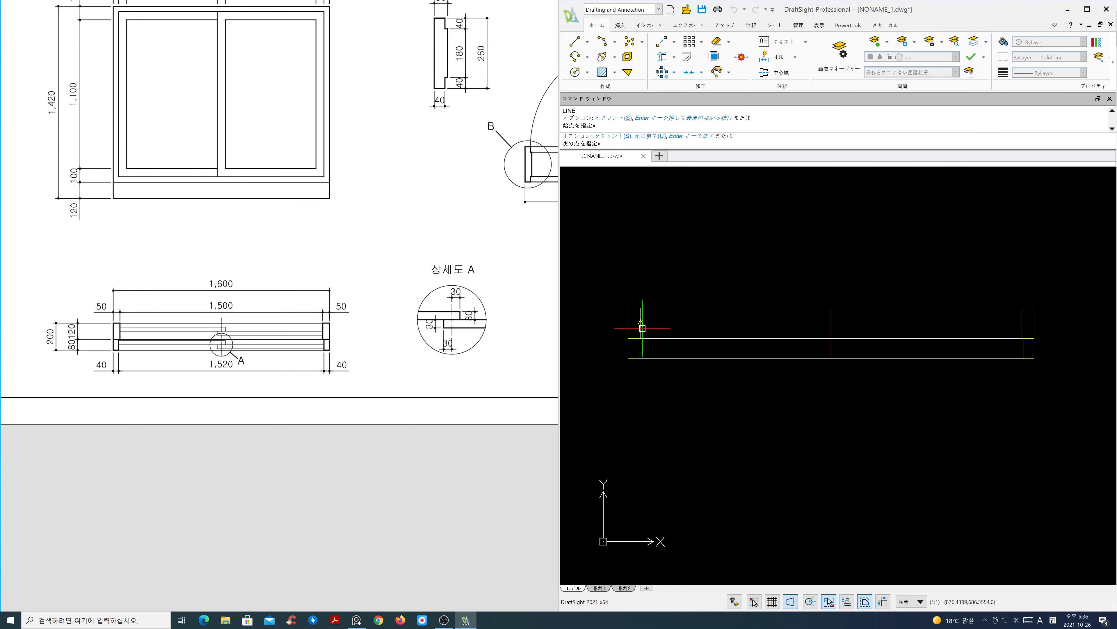
left_click(1021, 323)
key("Return")
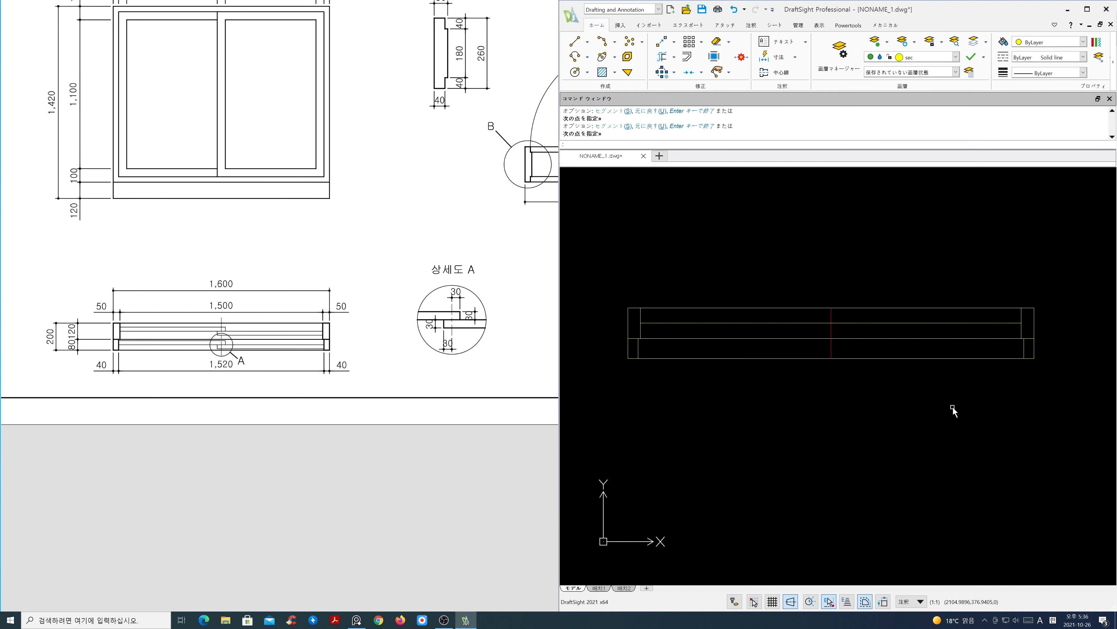
Step: Offset the plan's vertical centre line by 30 to both sides
key("Return")
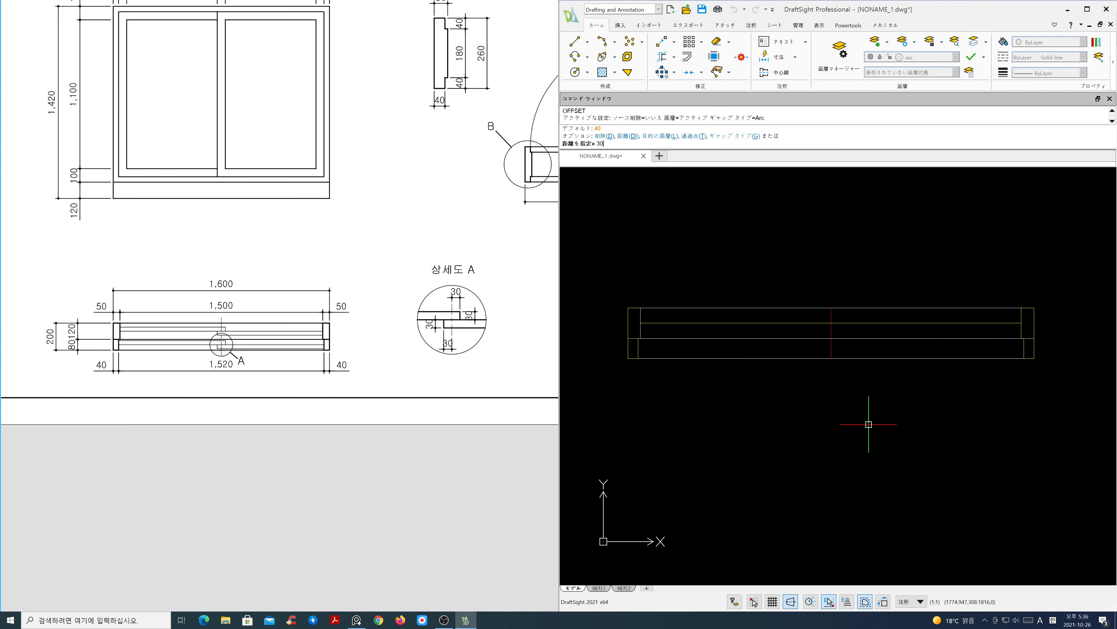
key("Return")
left_click(831, 330)
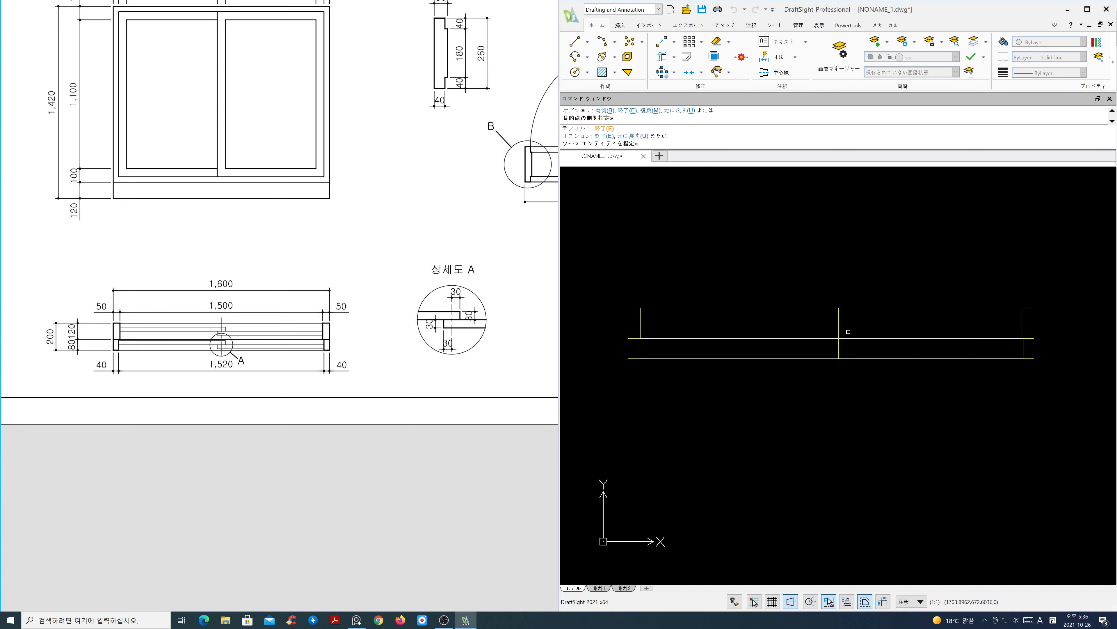
left_click(831, 333)
left_click(795, 331)
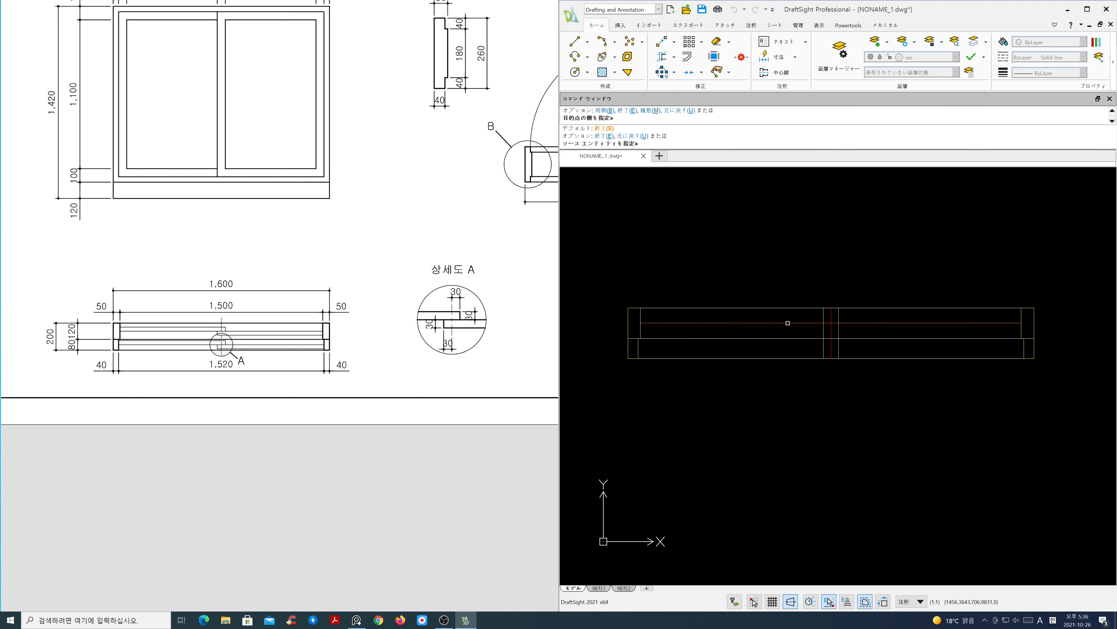
Step: Offset the horizontal middle line of the upper frame by 30 both upward and downward
left_click(789, 323)
left_click(790, 317)
left_click(786, 332)
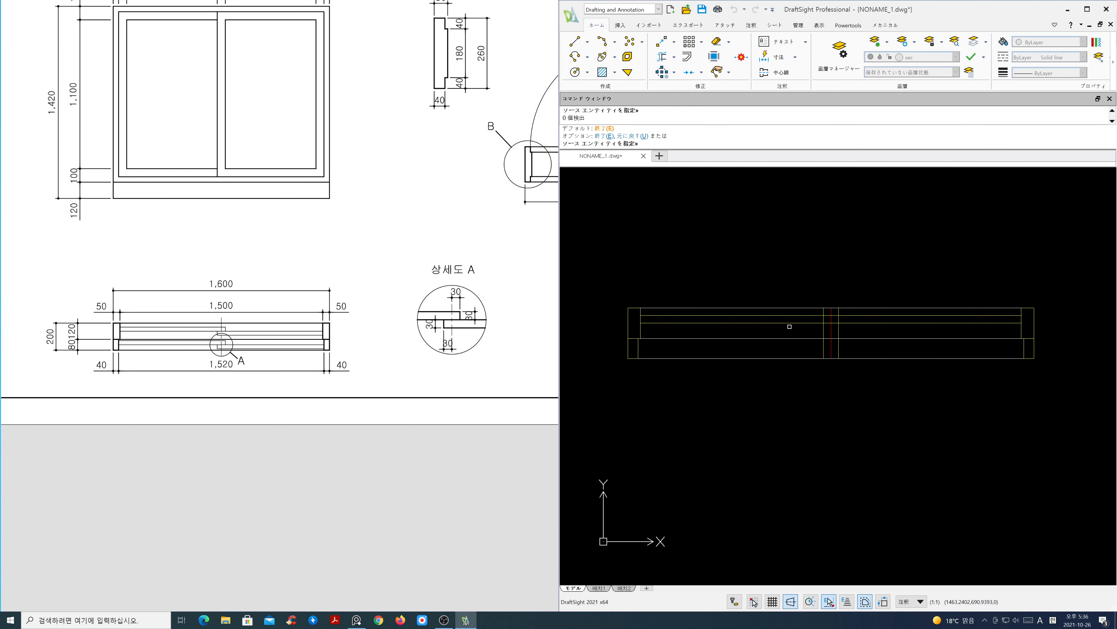
left_click(789, 324)
left_click(792, 335)
key("Return")
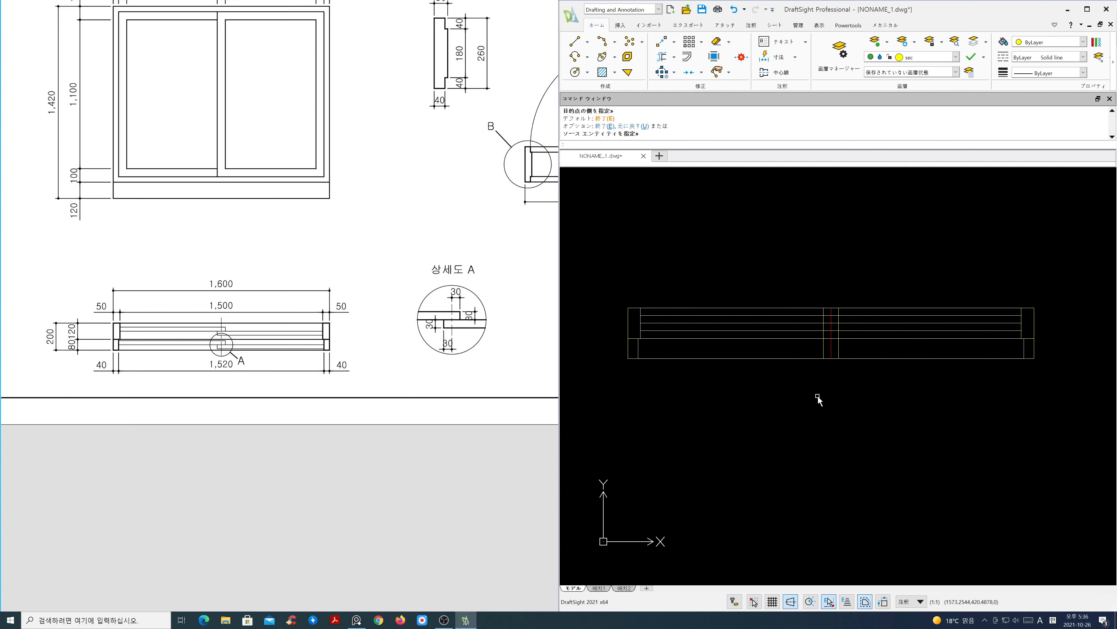
Step: Examine the sash overlap around detail A on the reference sheet and the matching centre area of the plan
middle_click_drag(830, 313, 829, 348)
scroll(829, 347, "up", 2)
scroll(829, 353, "up", 2)
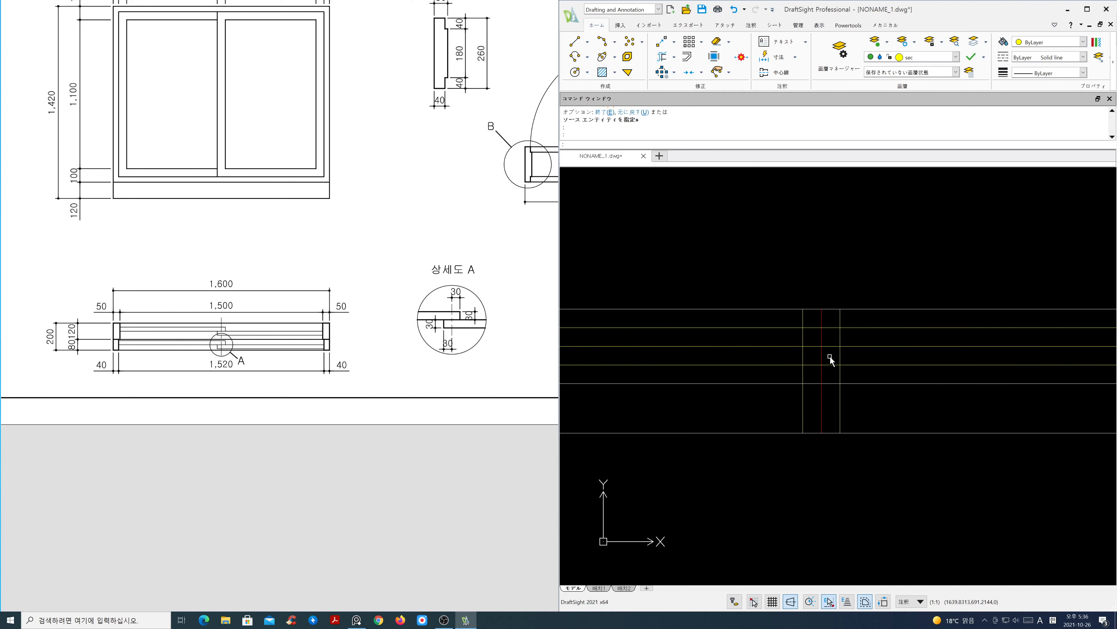
scroll(830, 358, "up", 1)
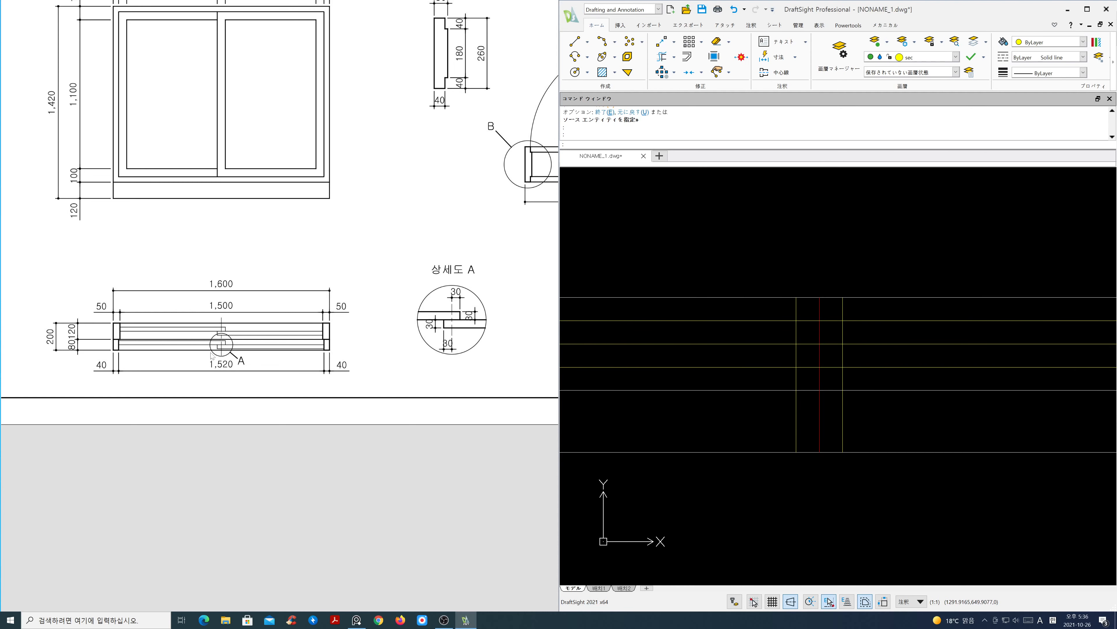
scroll(212, 355, "up", 4)
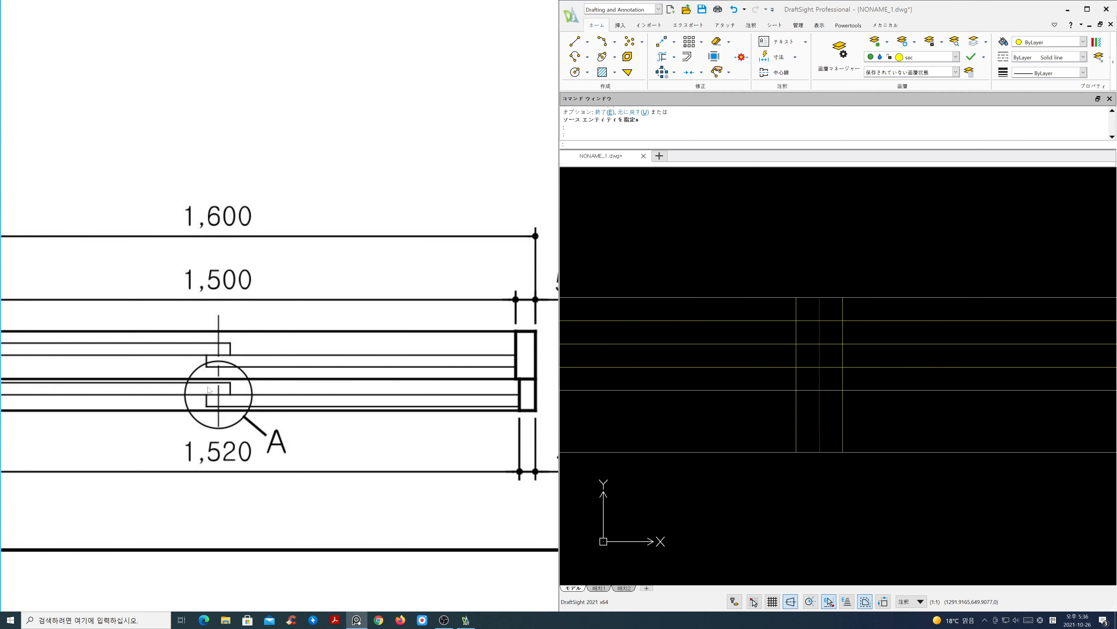
scroll(208, 390, "up", 1)
scroll(216, 378, "down", 3)
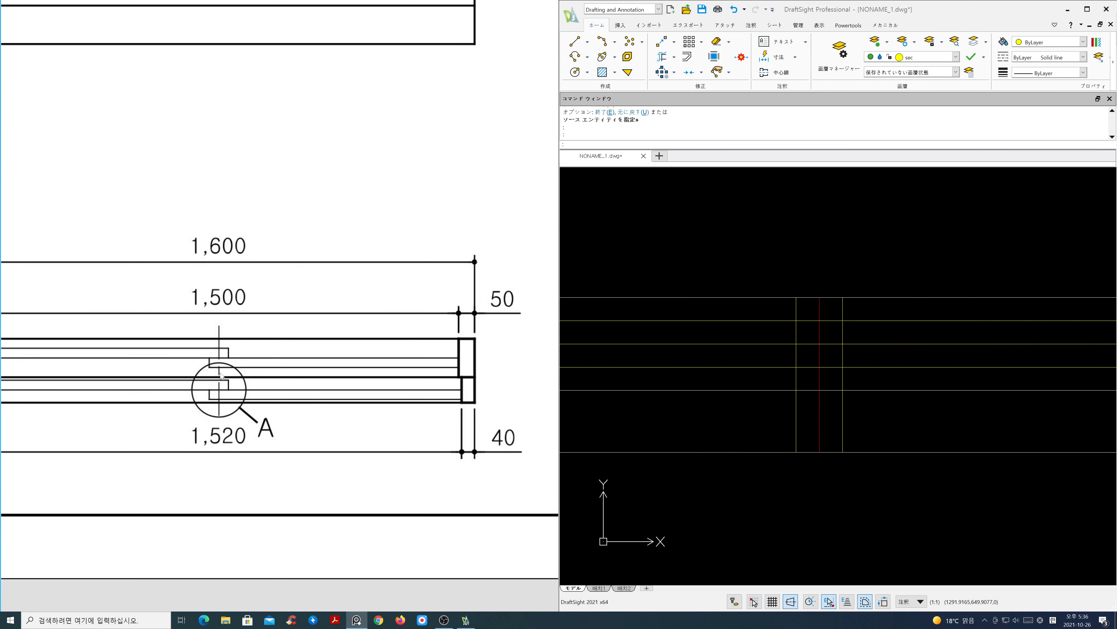
scroll(772, 405, "down", 1)
scroll(867, 410, "down", 1)
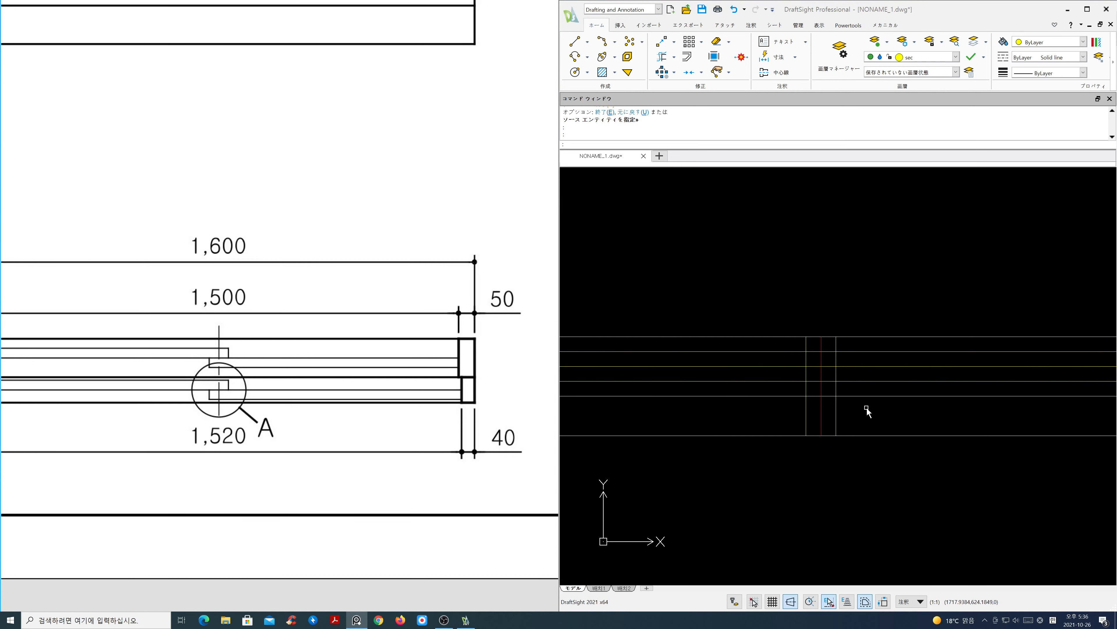
Step: Freeze the cen layer to hide the plan's vertical centre line
scroll(340, 384, "up", 1)
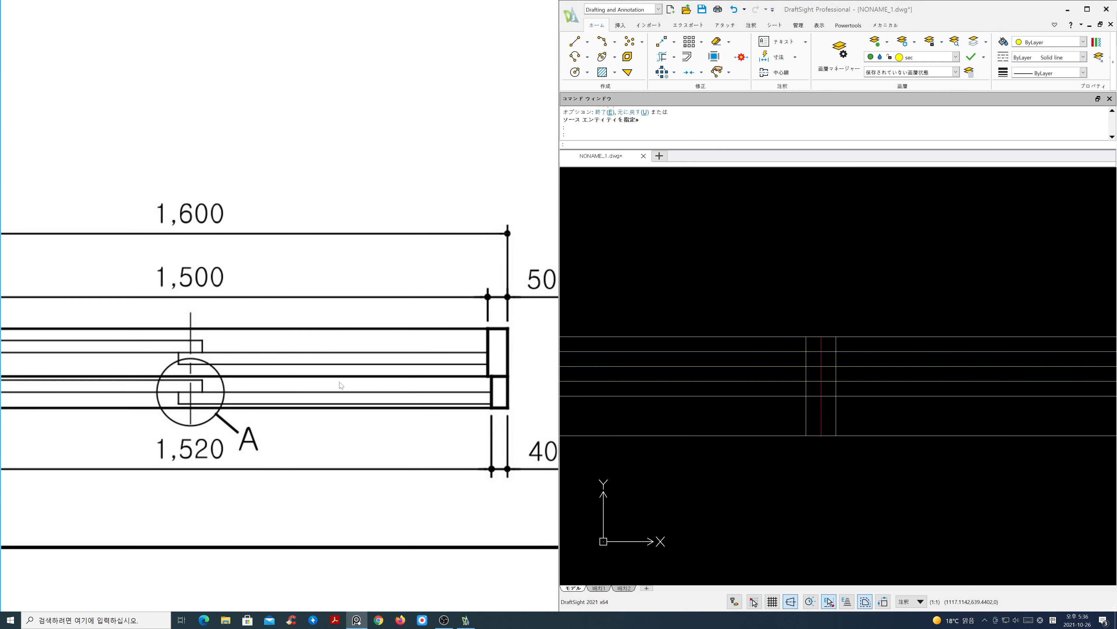
left_click_drag(341, 386, 339, 396)
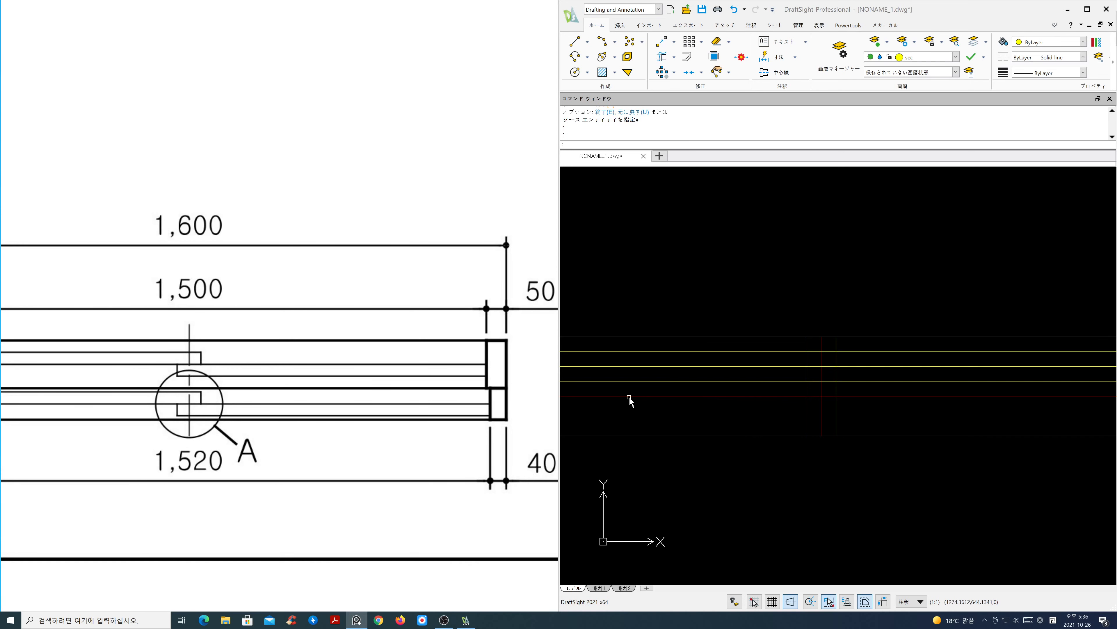
scroll(818, 407, "down", 1)
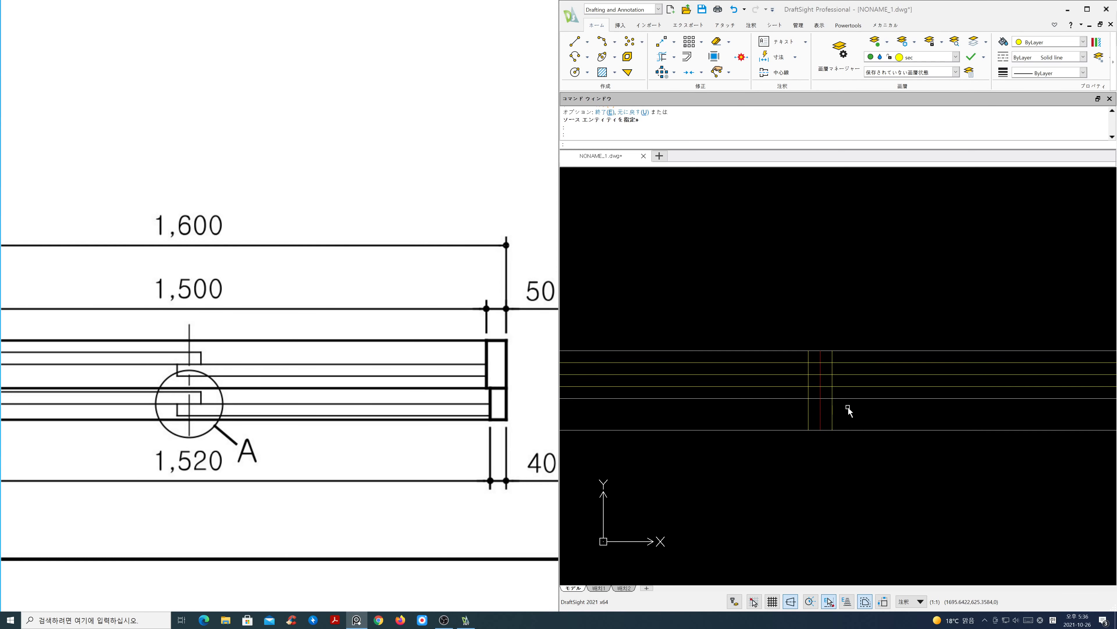
middle_click_drag(848, 407, 885, 392)
key("Escape")
key("Escape")
key("Escape")
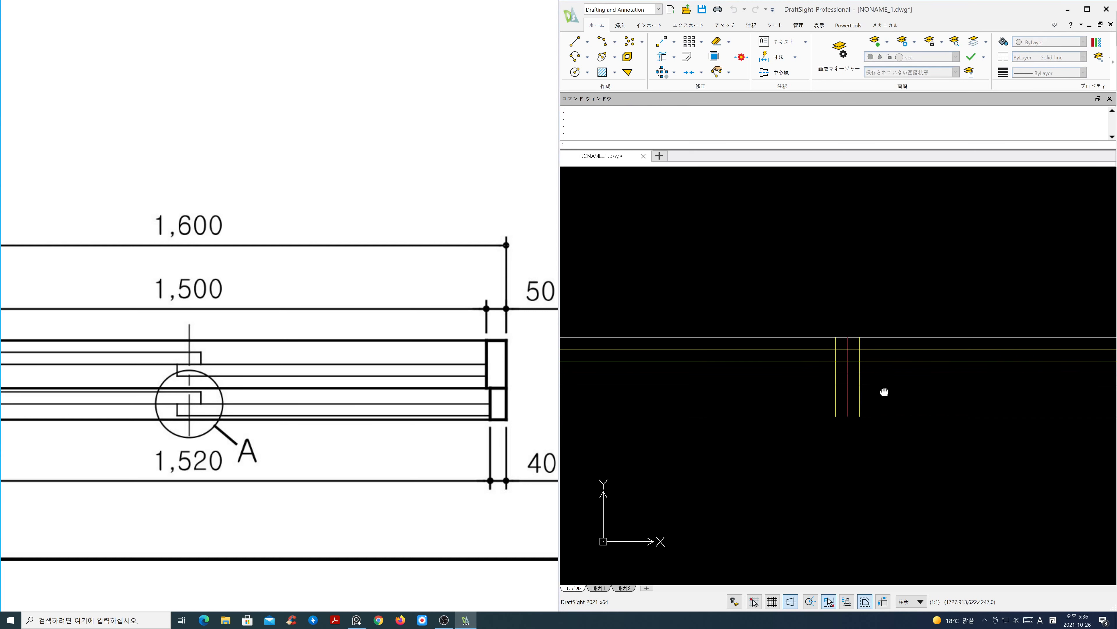
left_click(956, 57)
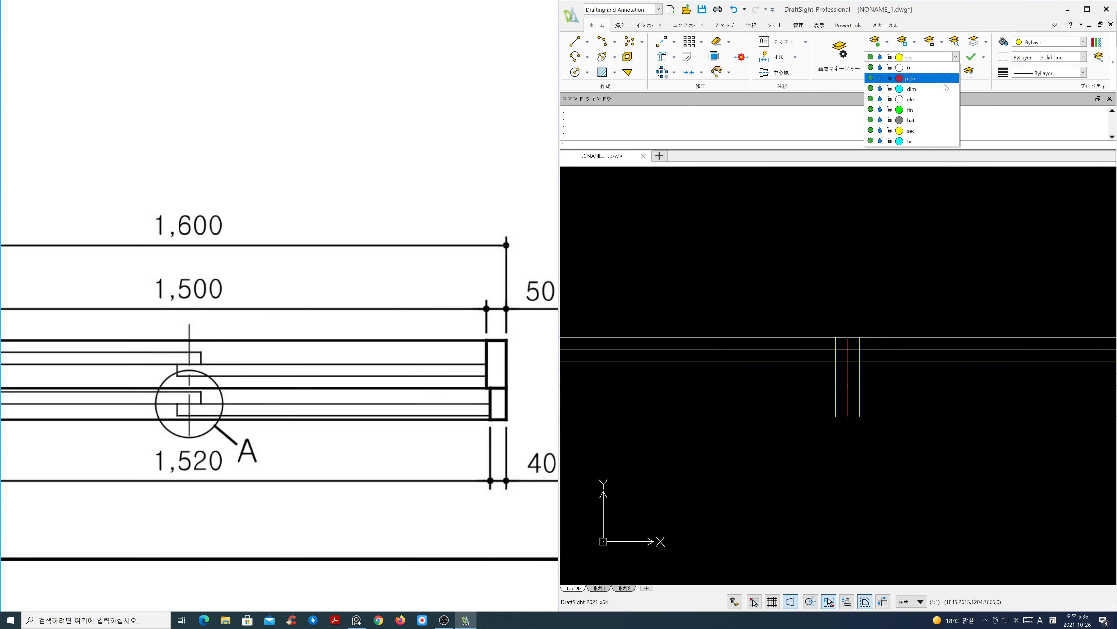
left_click(870, 435)
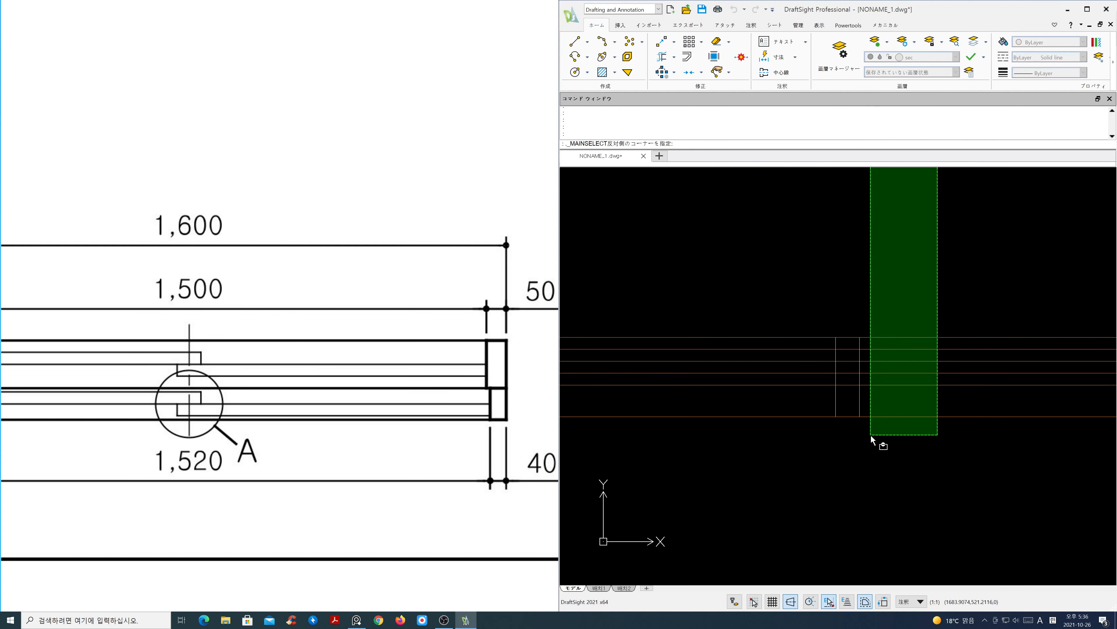
key("Escape")
key("Escape")
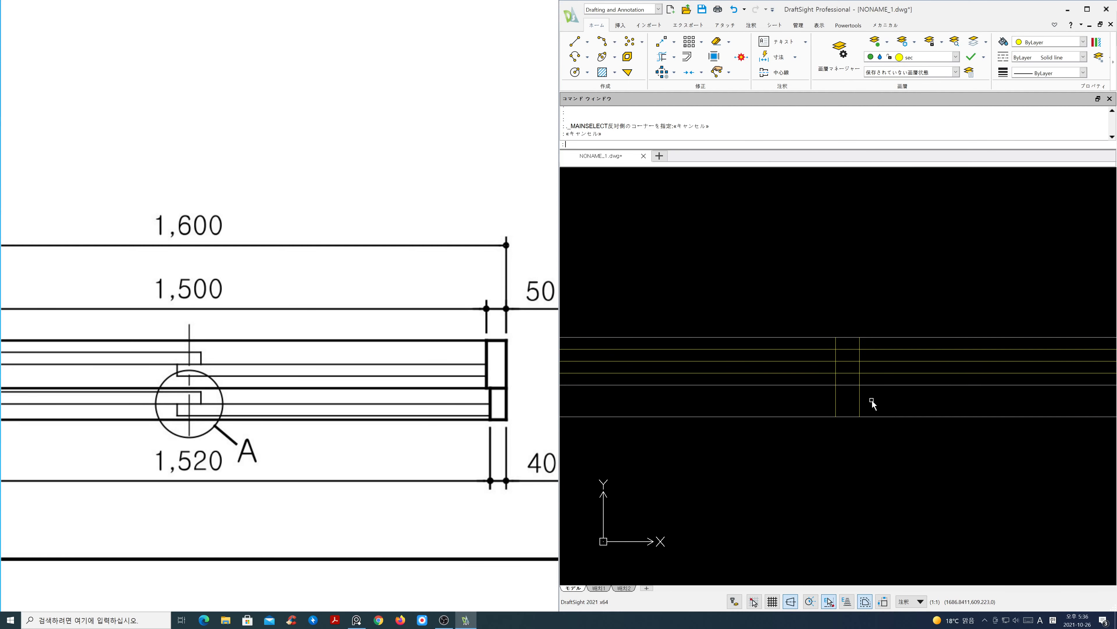
Step: Trim the offset lines in the upper frame into two stepped sashes that overlap at the plan's centre
type("tr")
key("Return")
left_click(866, 380)
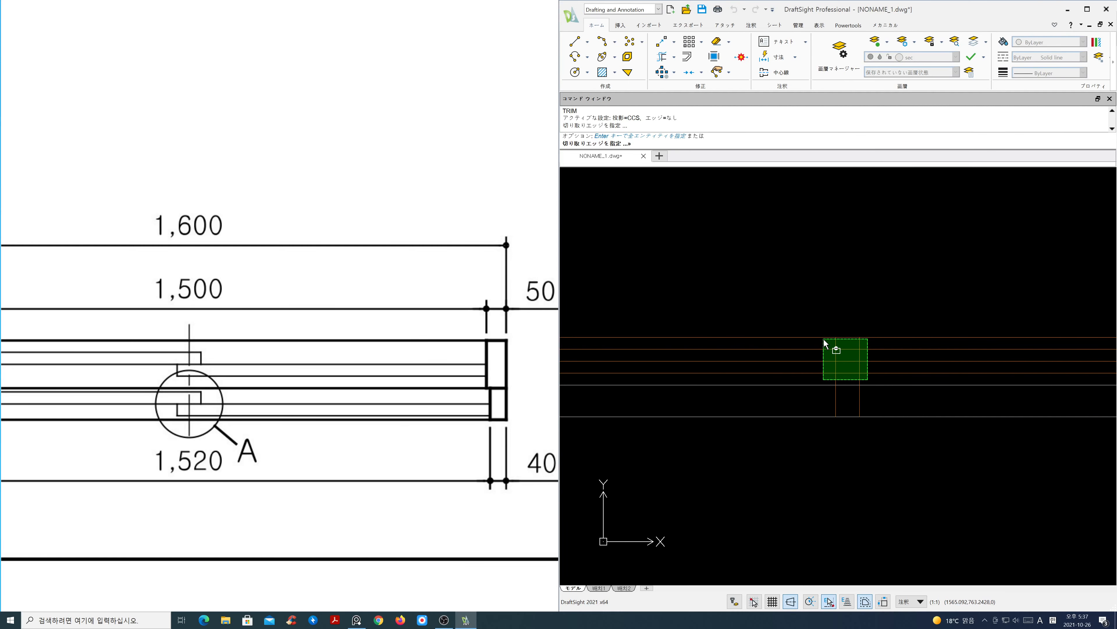
left_click(824, 342)
key("Return")
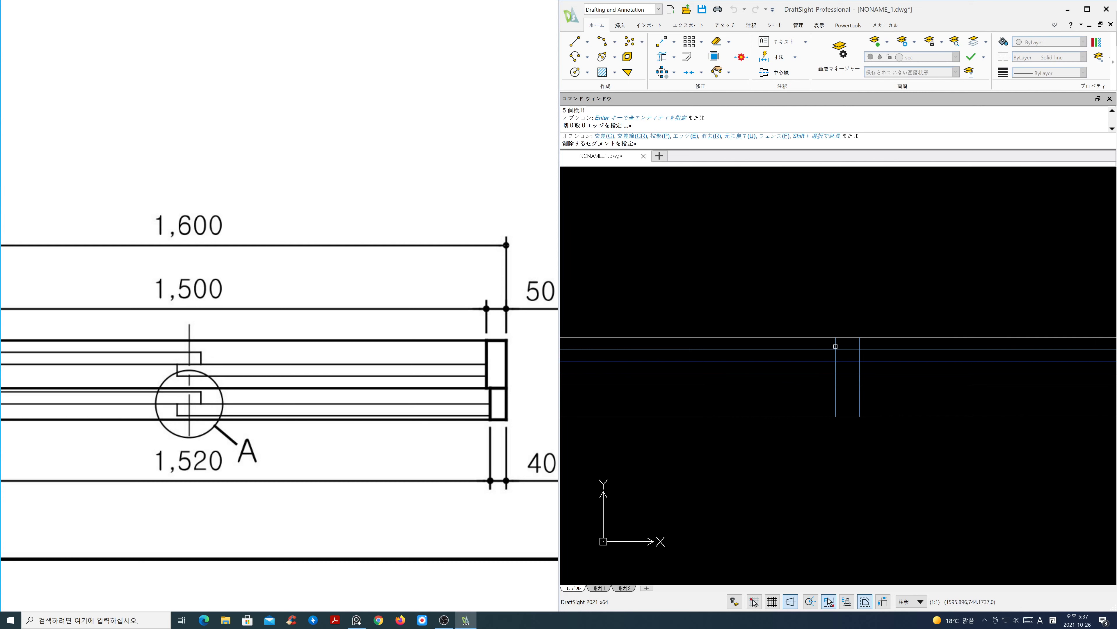
left_click(836, 346)
left_click(869, 349)
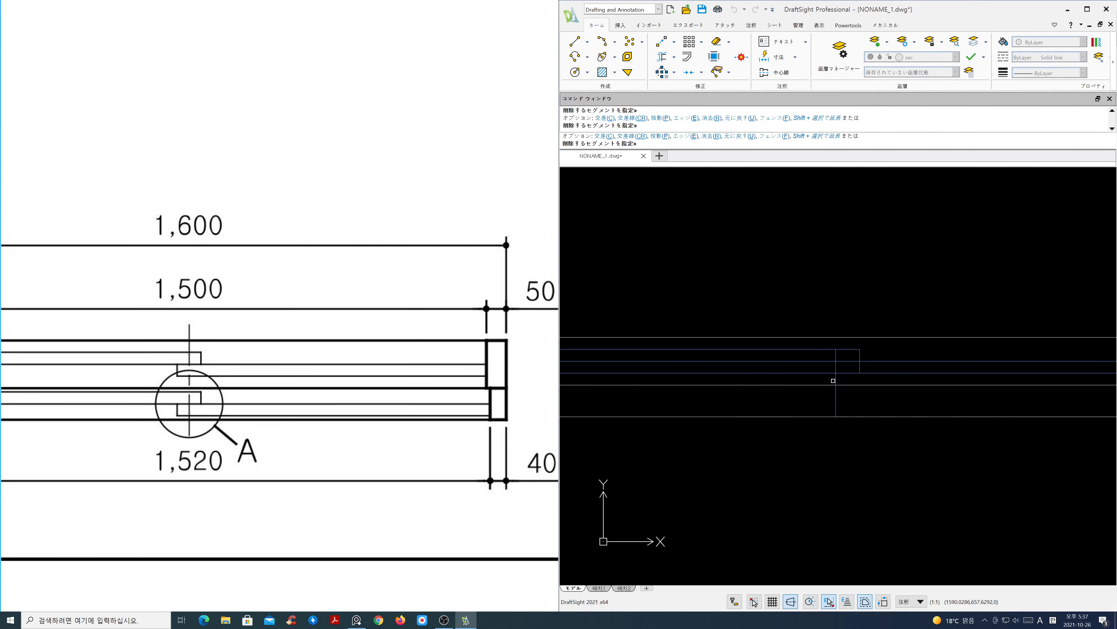
left_click(828, 373)
key("Return")
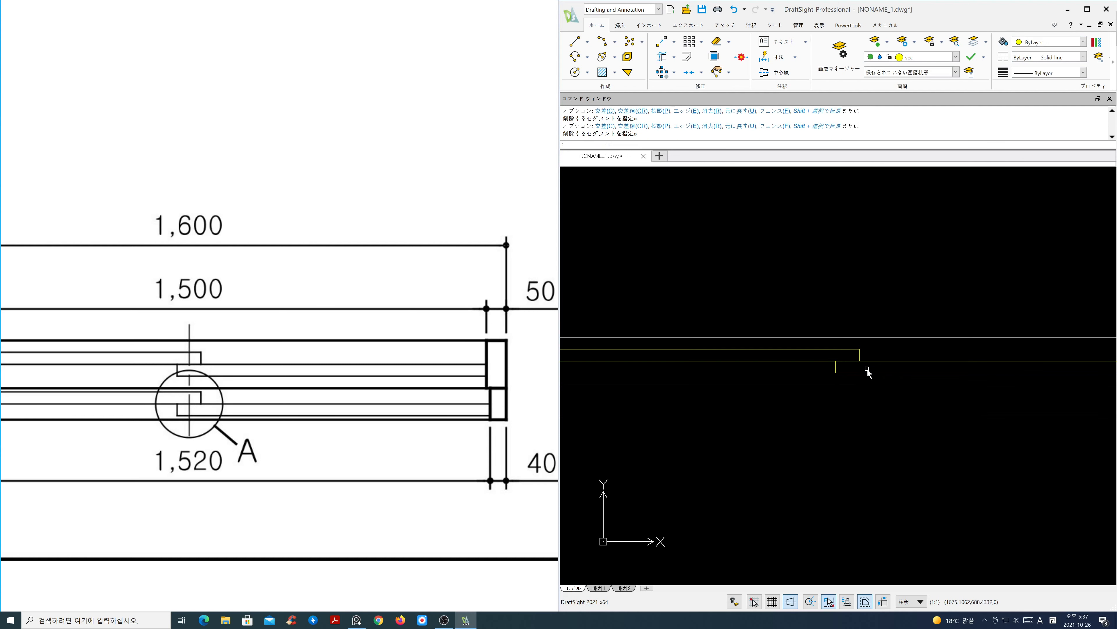
Step: Thaw the cen layer to show the plan's centre line again
left_click(956, 57)
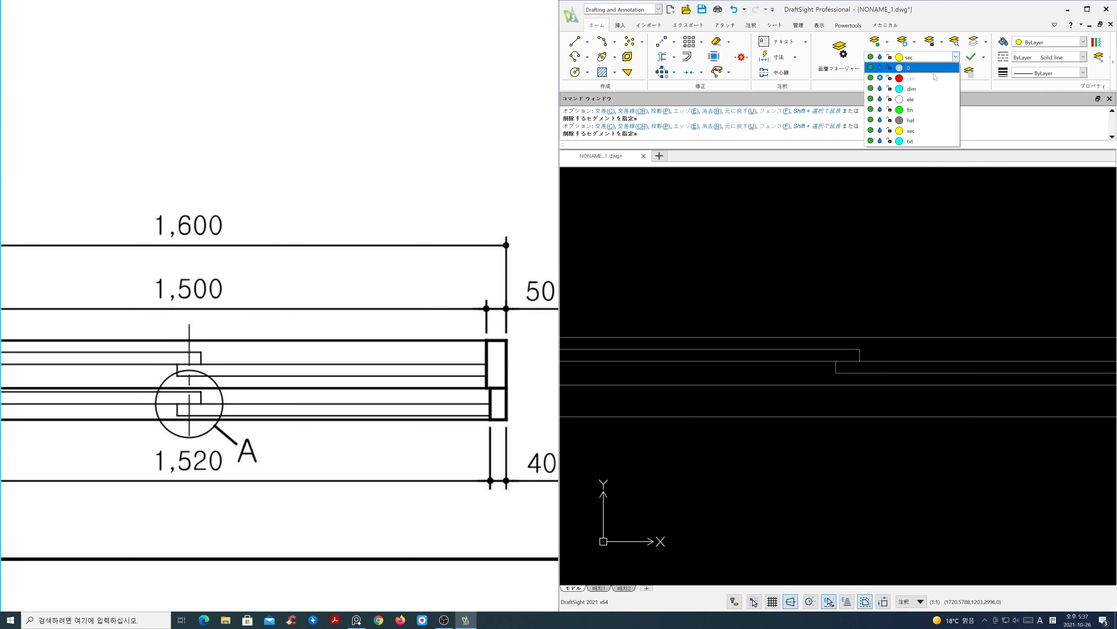
left_click(887, 276)
scroll(882, 287, "down", 2)
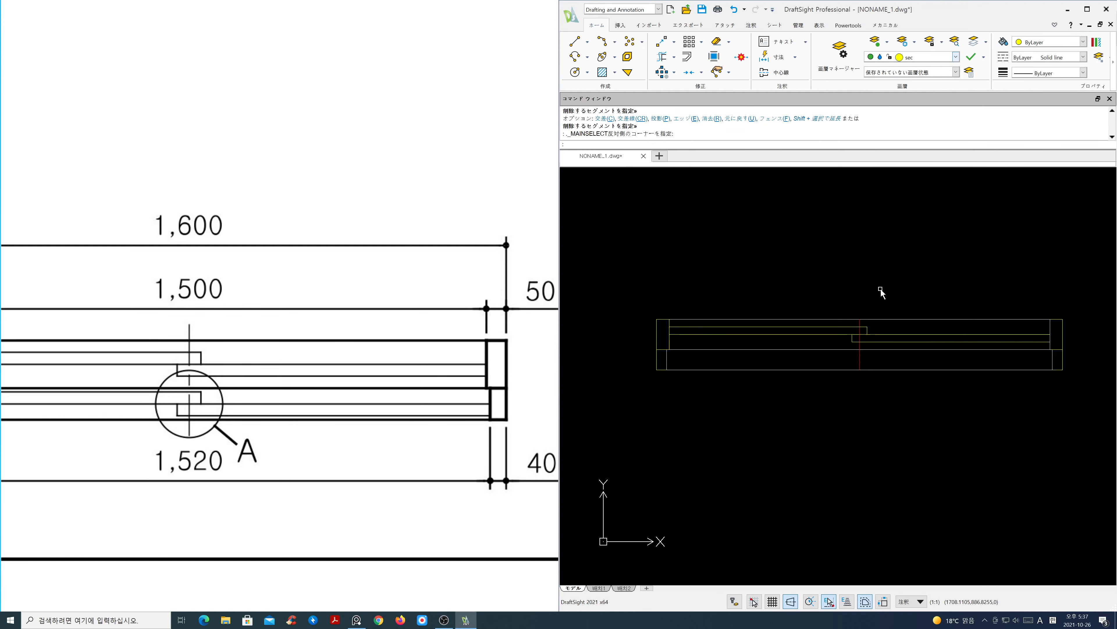
middle_click_drag(879, 288, 865, 320)
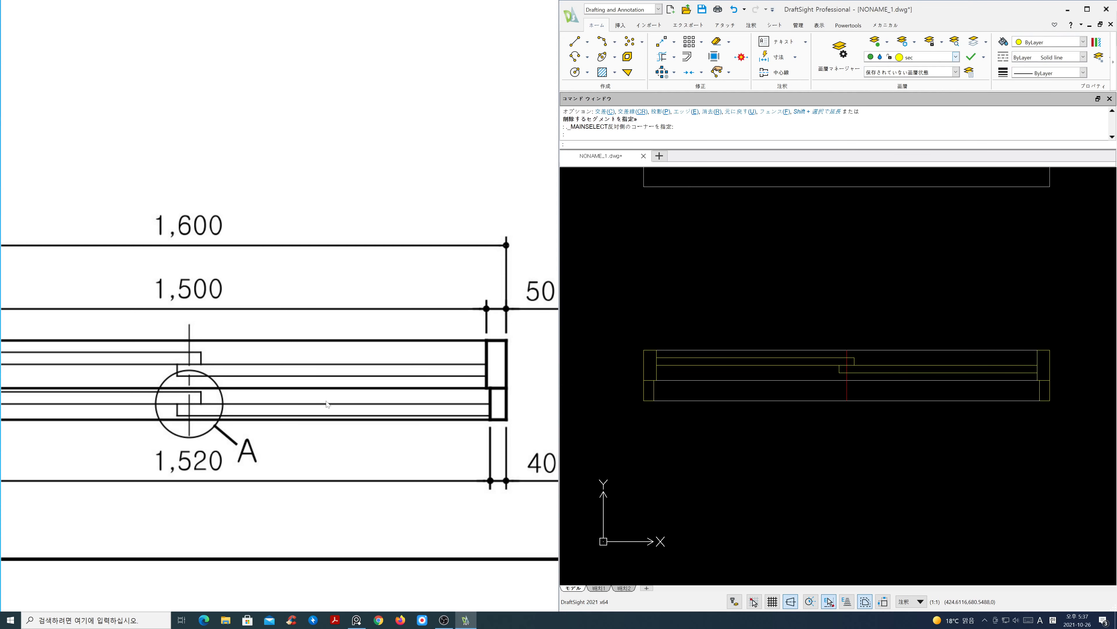
Step: Copy the upper sash lines from their centre point to the midpoint between the lower frame's two horizontal edges on the centre line
scroll(352, 405, "down", 2)
scroll(352, 405, "down", 1)
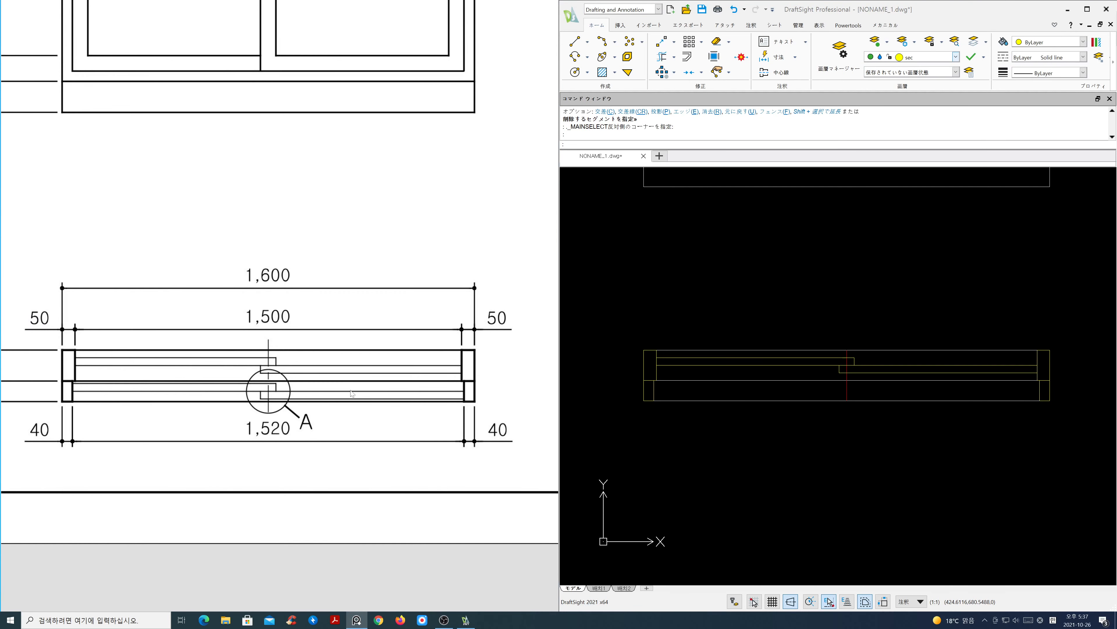
scroll(757, 371, "up", 2)
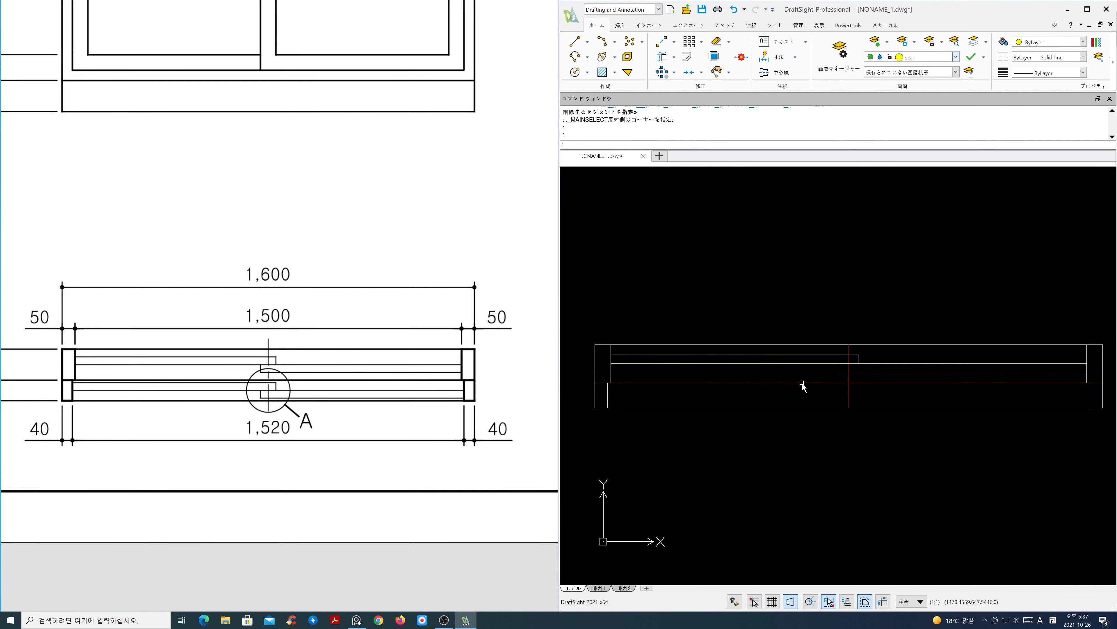
type("Cp")
key("Return")
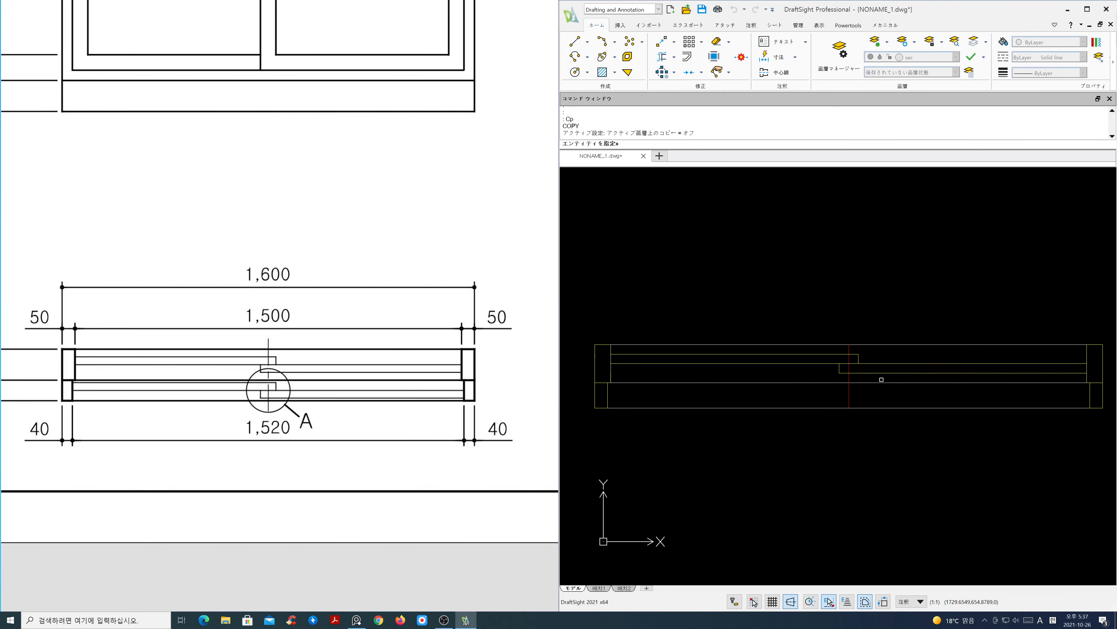
left_click(878, 379)
left_click(852, 348)
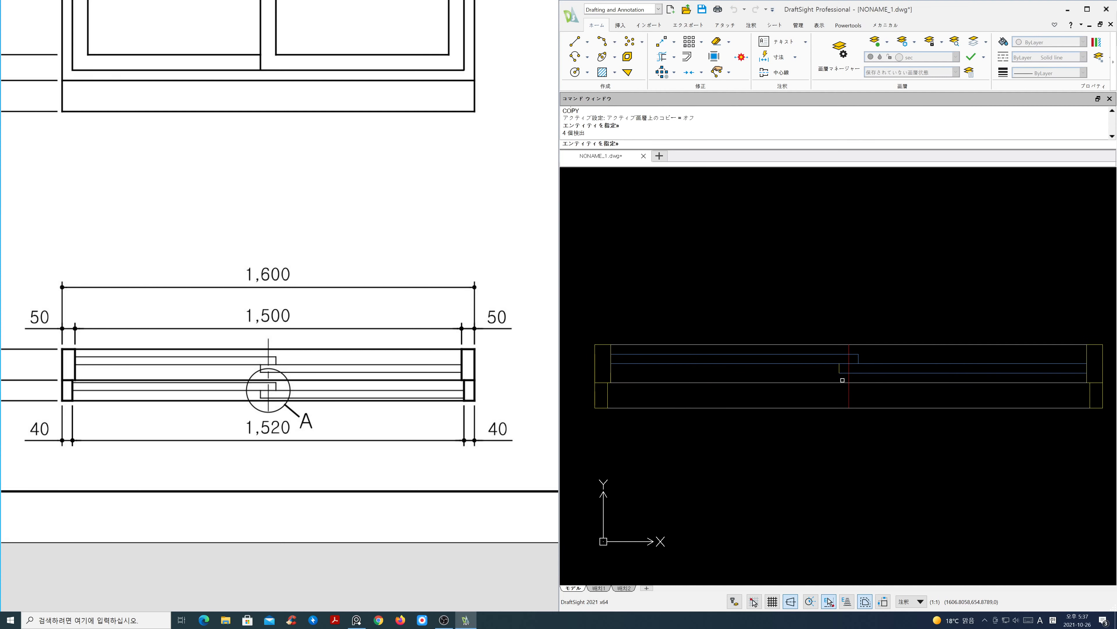
left_click(848, 391)
left_click(828, 360)
key("Return")
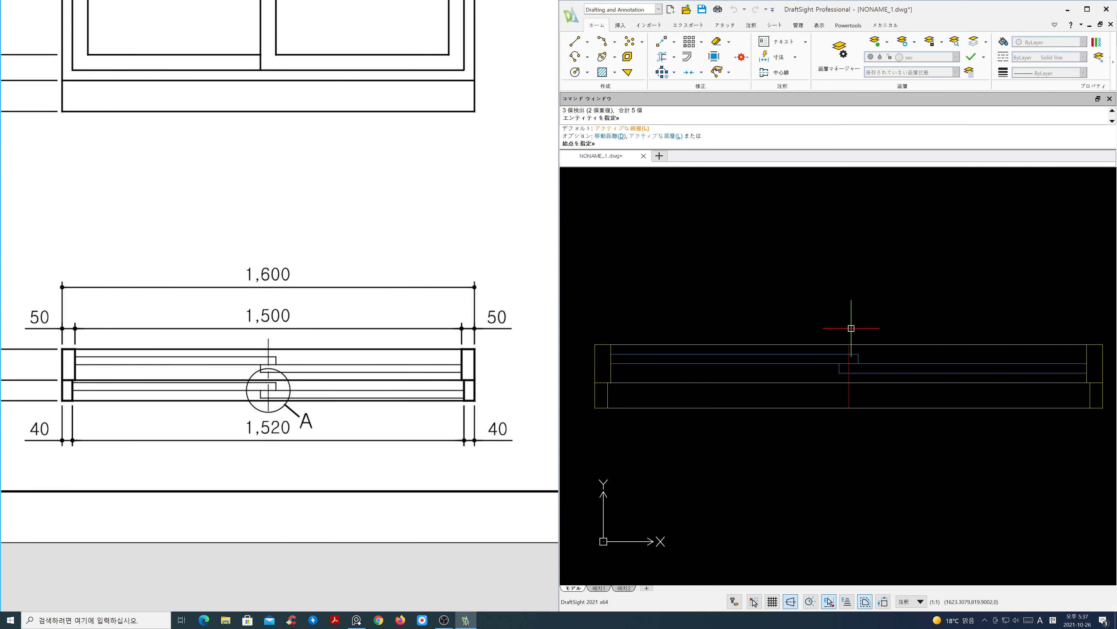
left_click(849, 365)
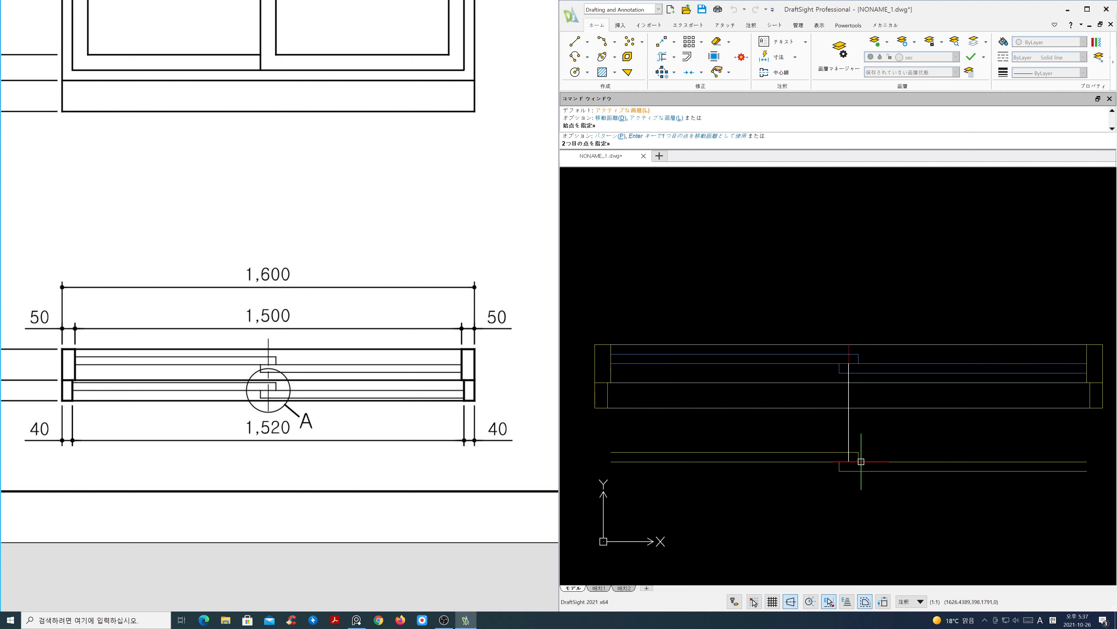
right_click(861, 461, "shift")
left_click(900, 218)
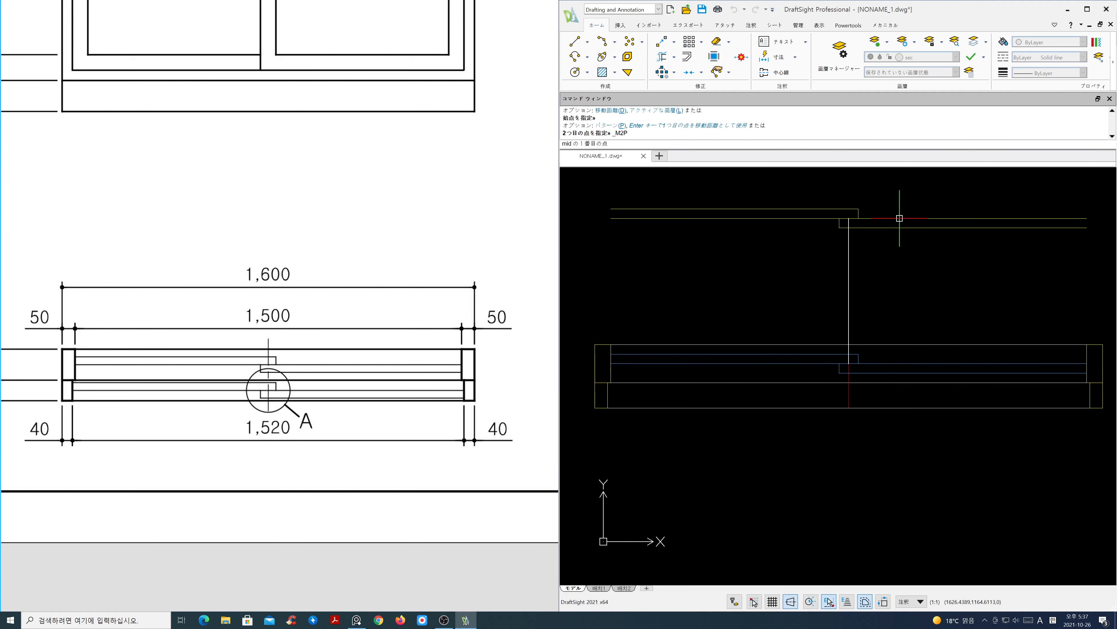
left_click(849, 382)
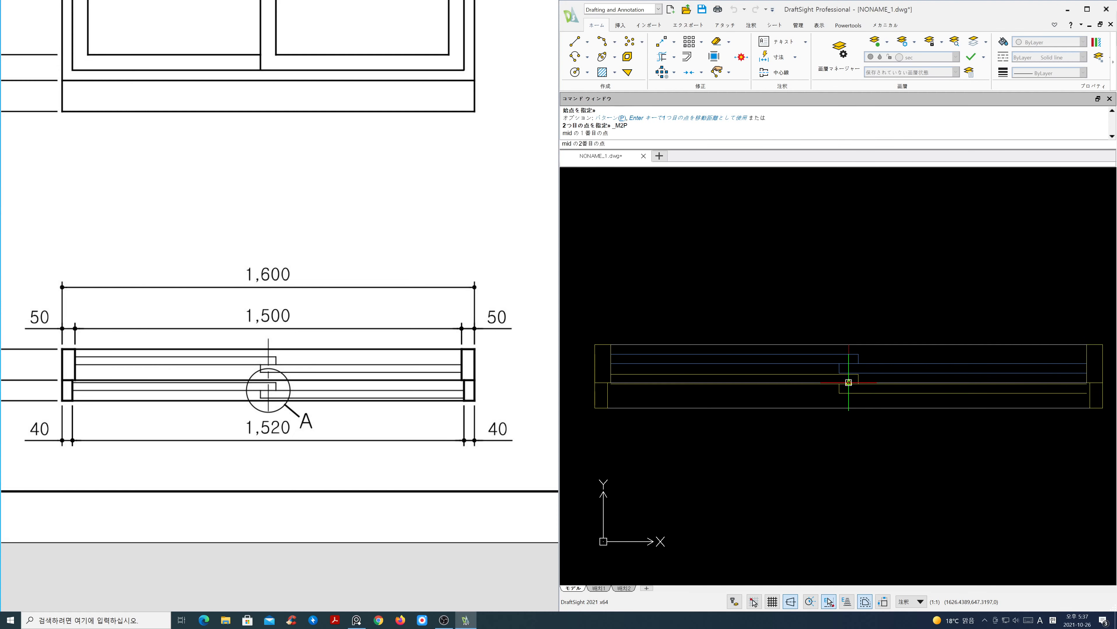
left_click(849, 408)
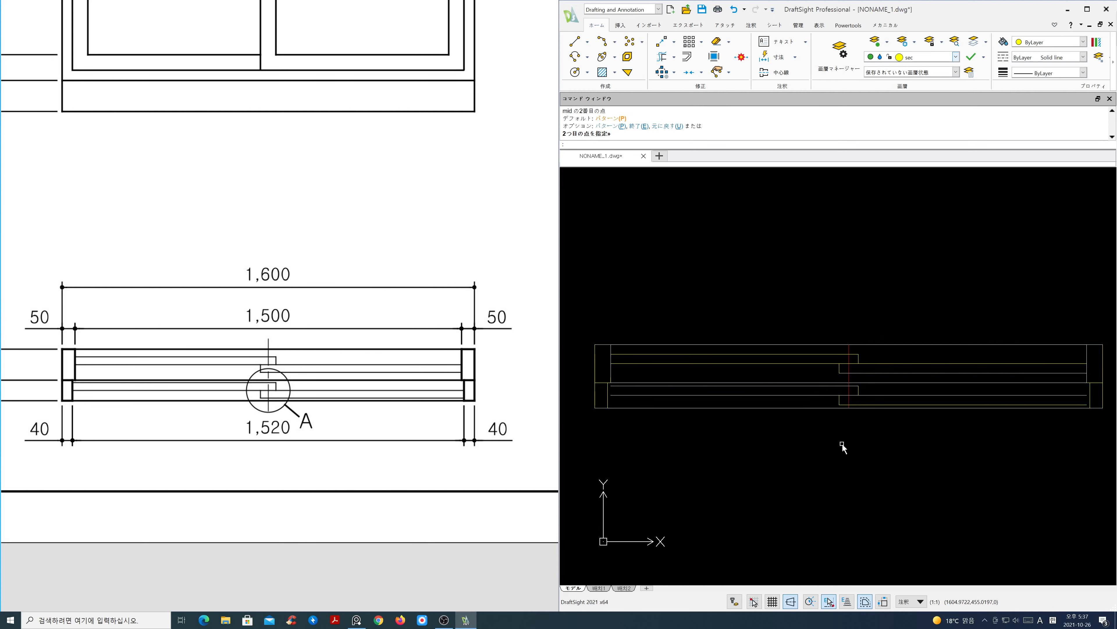
Step: Extend the copied sash lines at both ends to the inner edges of the lower jambs
key("Return")
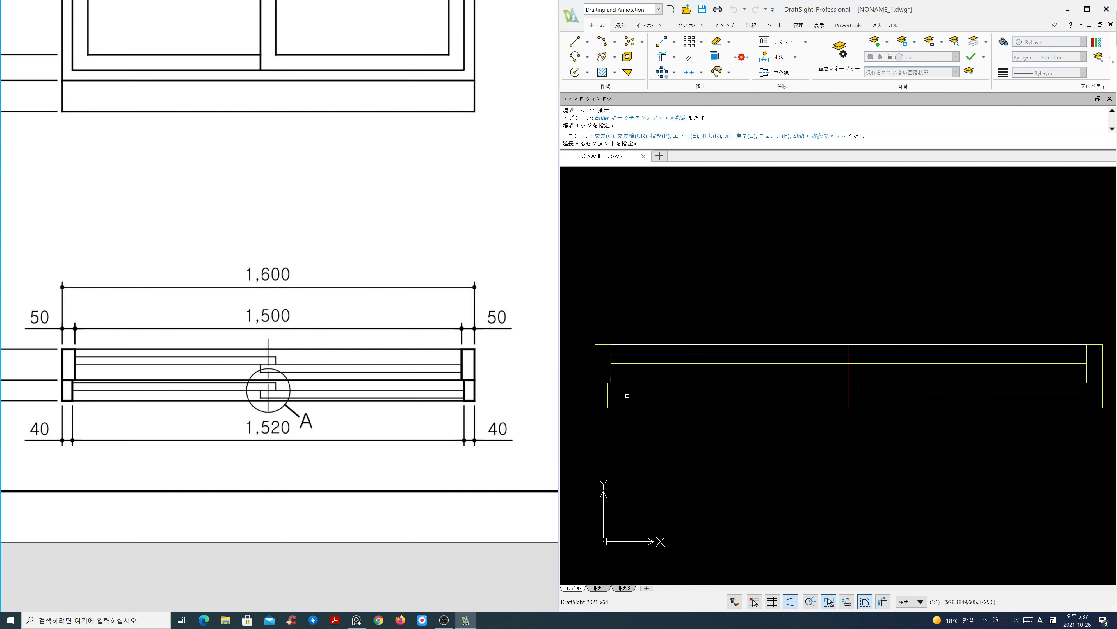
left_click(628, 395)
left_click(630, 387)
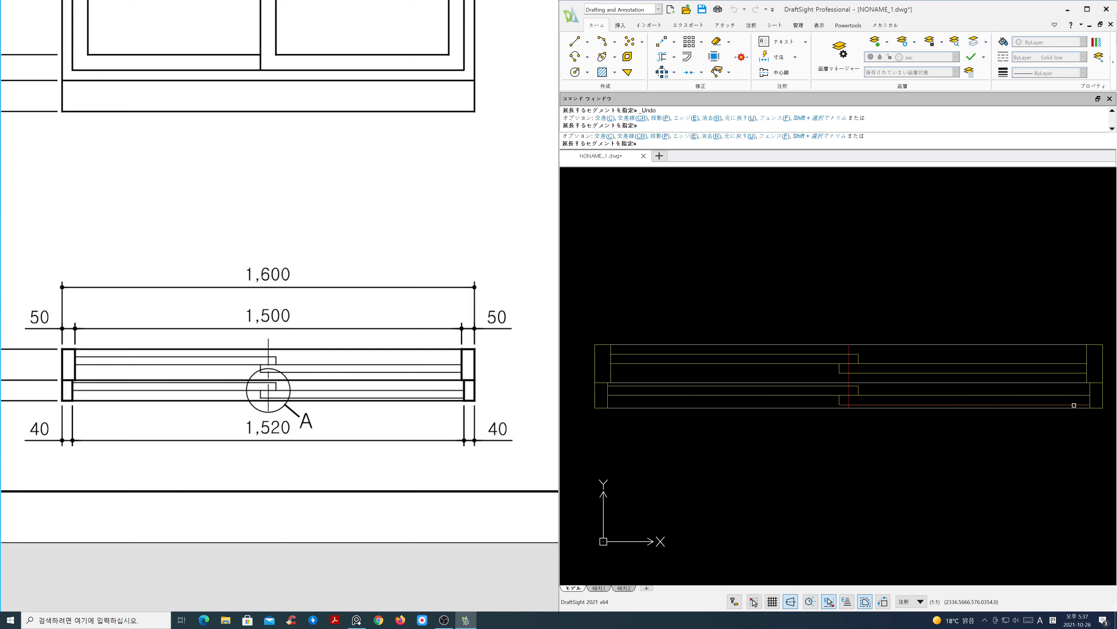
key("Return")
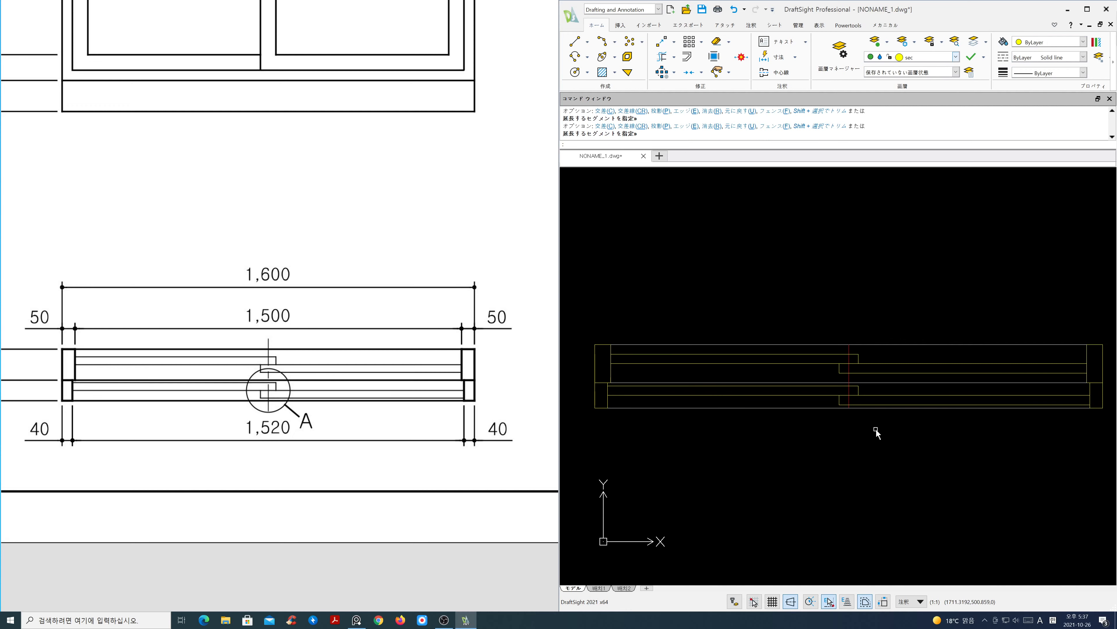
Step: Scale the plan's vertical centre line by 1.5 about its midpoint
key("Return")
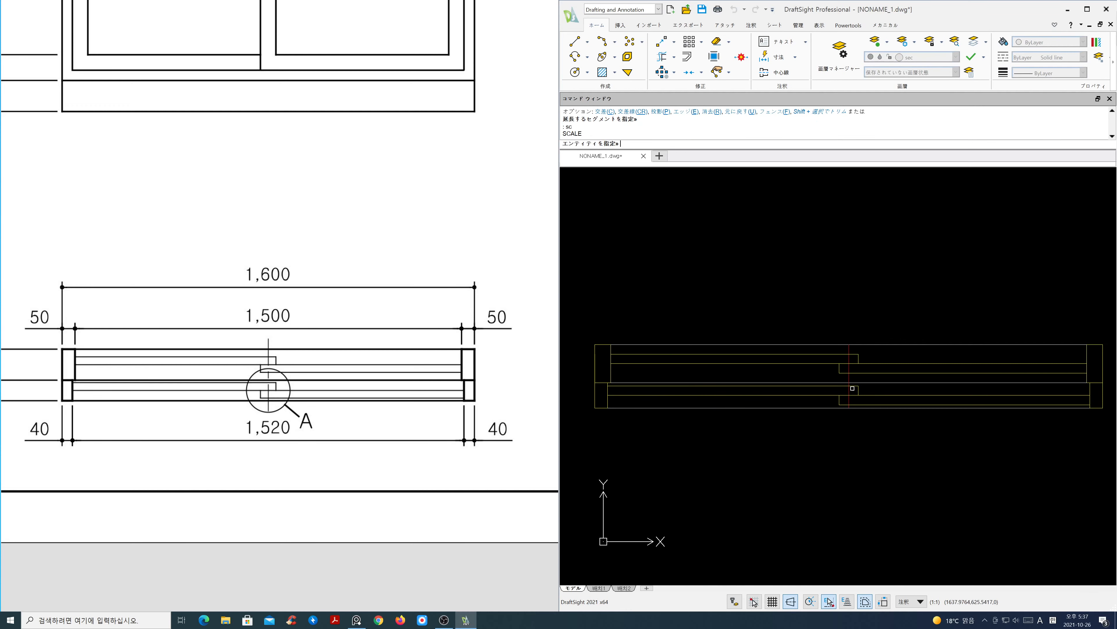
left_click(850, 378)
key("Return")
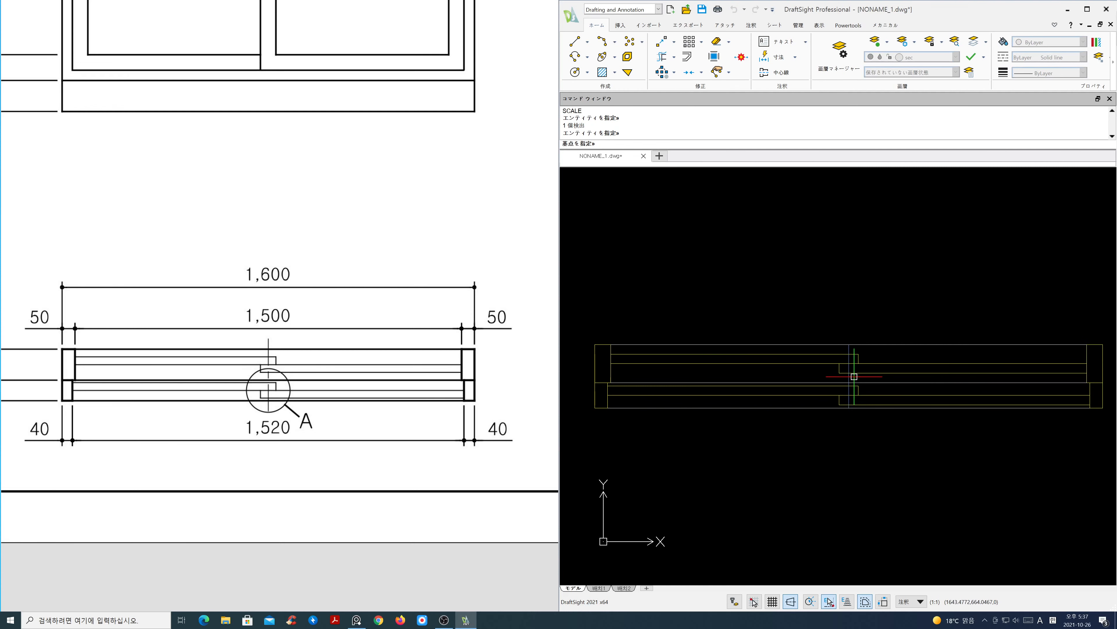
left_click(848, 376)
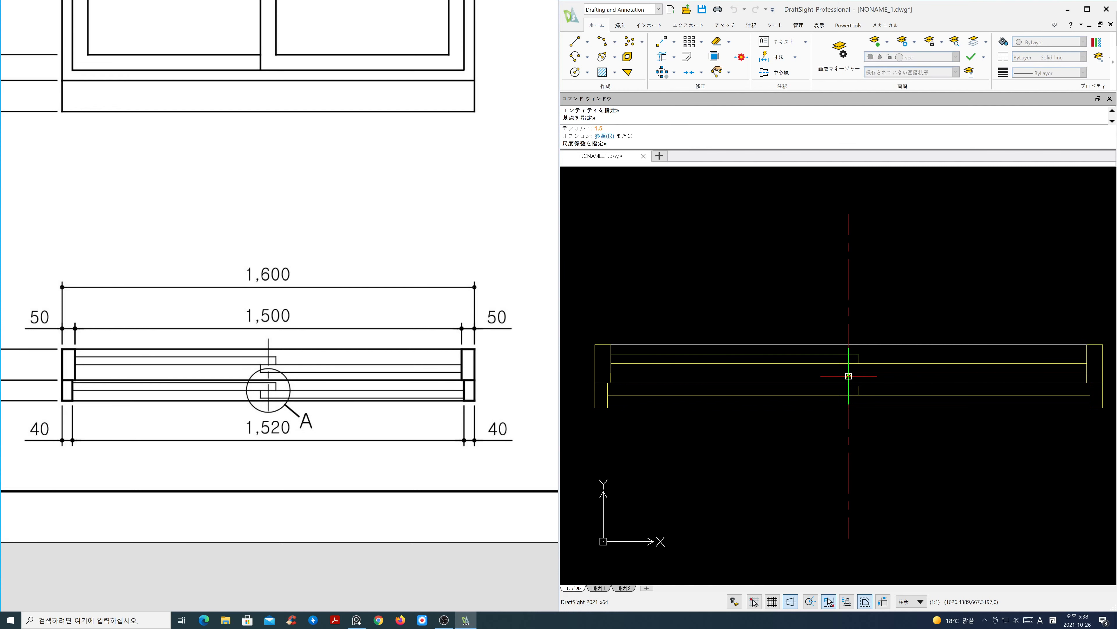
key("Return")
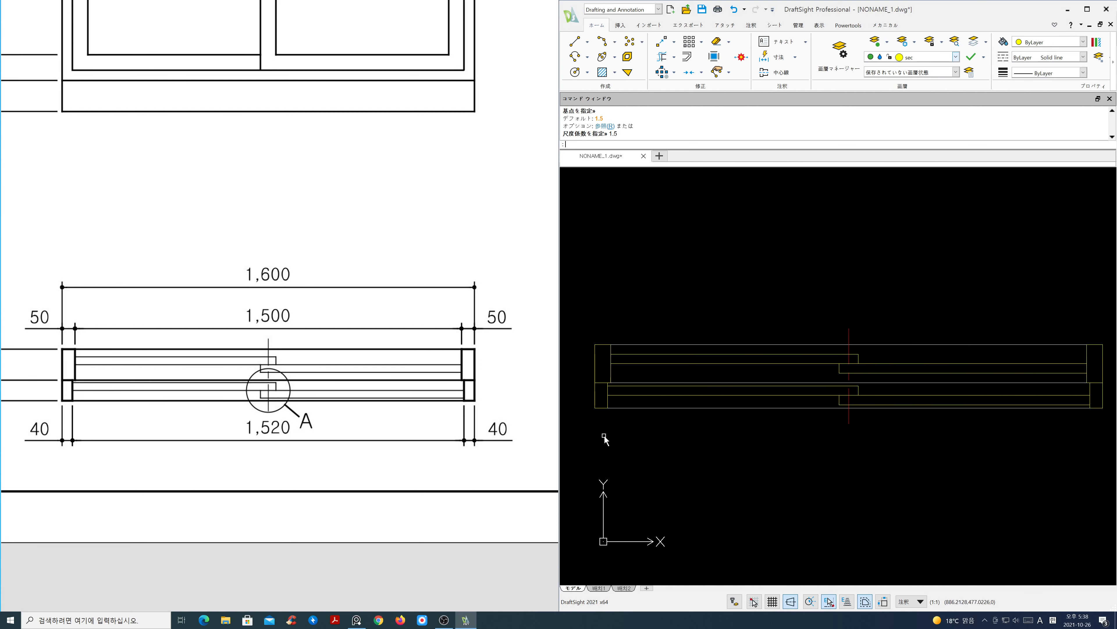
Step: Compare the whole drawing with the full reference sheet and examine the 900 wide door plan and detail B
scroll(382, 330, "down", 1)
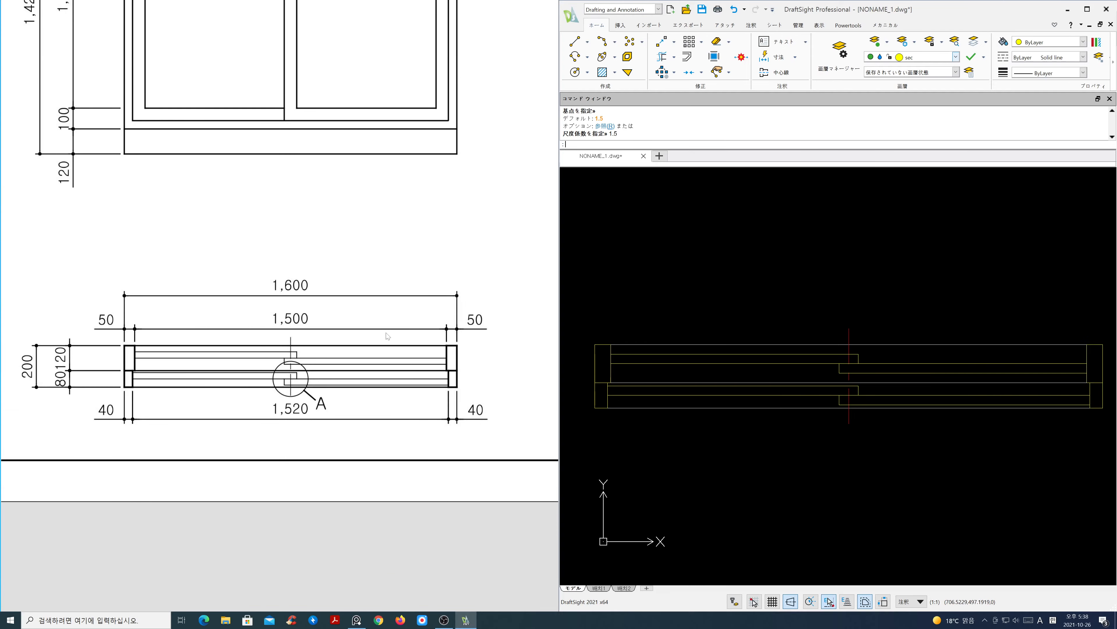
scroll(387, 336, "down", 2)
scroll(449, 325, "down", 2)
mouse_move(463, 324)
middle_mouse_down()
mouse_move(303, 379)
mouse_move(325, 409)
middle_mouse_up()
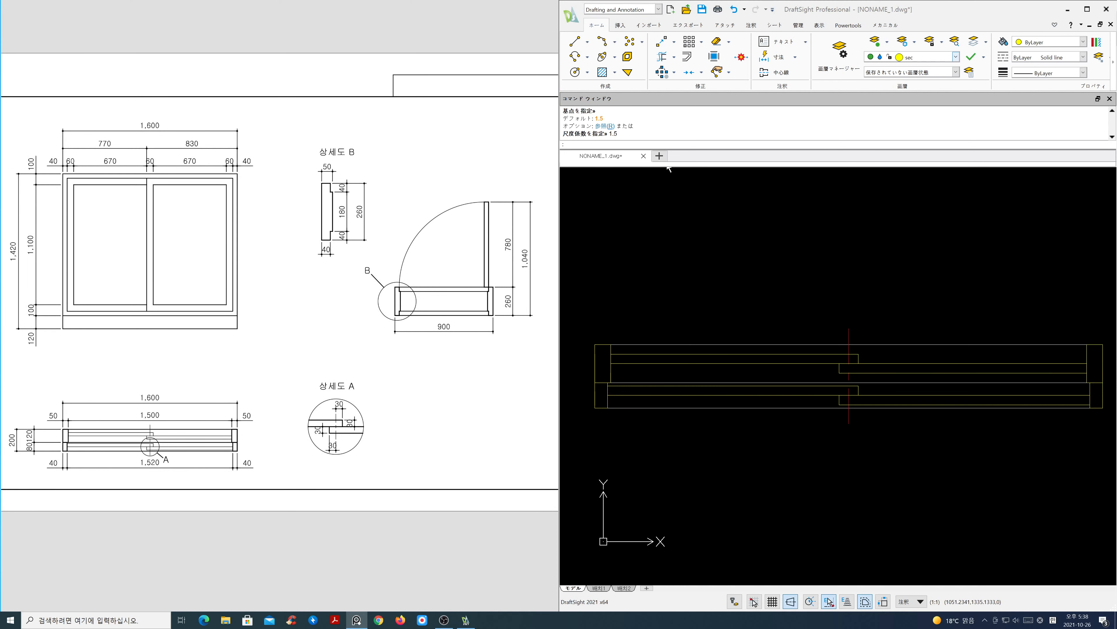
left_click(664, 154)
type("z")
key("Return")
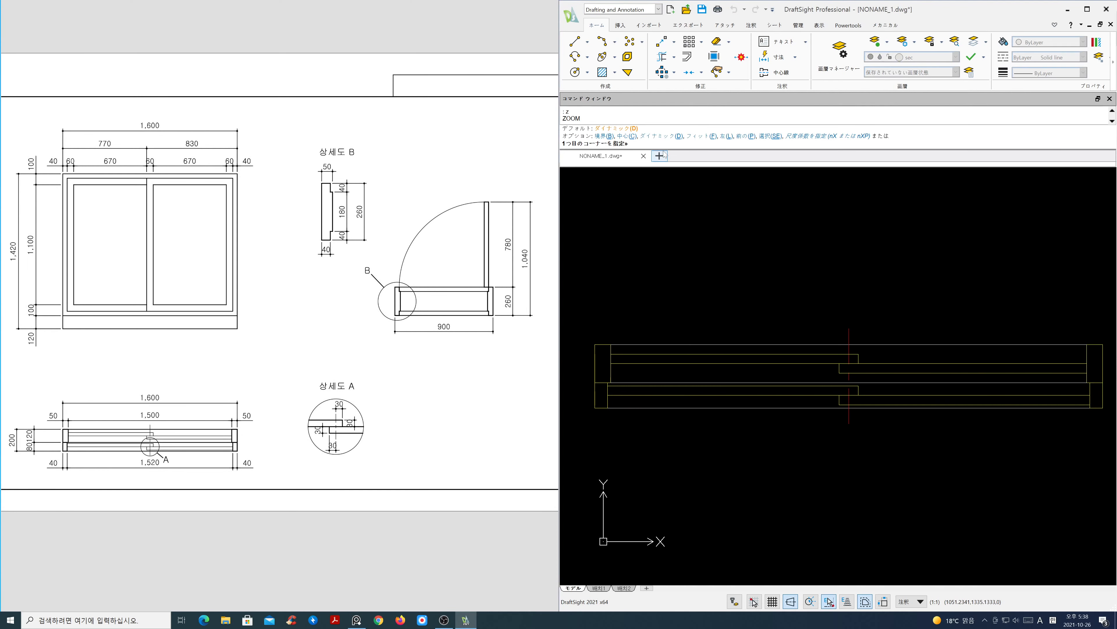
type("b")
key("Return")
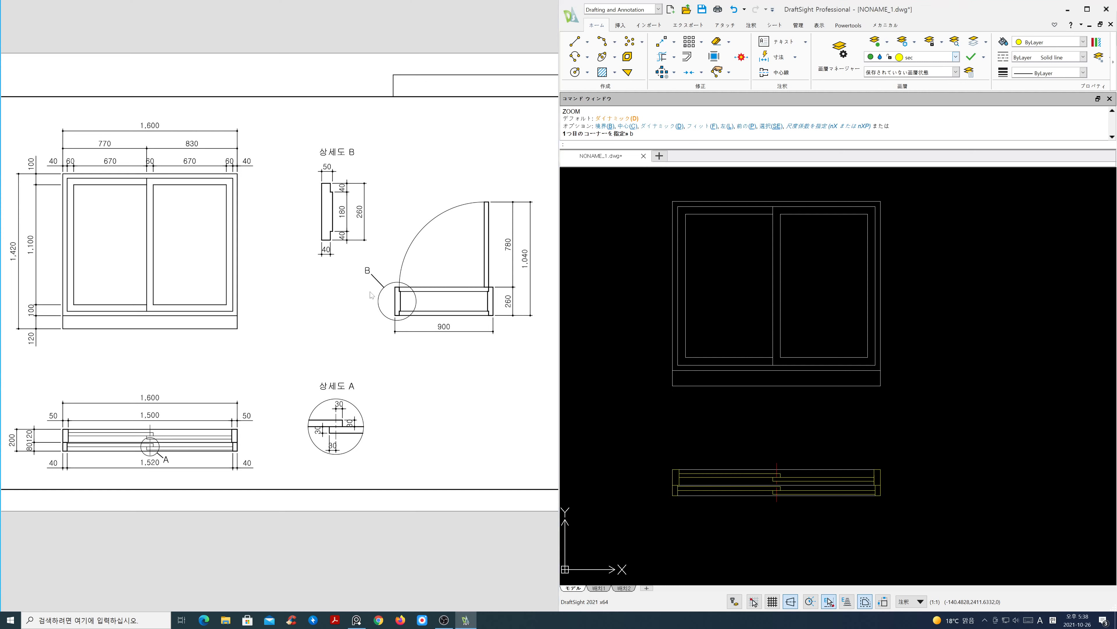
middle_click_drag(371, 295, 370, 320)
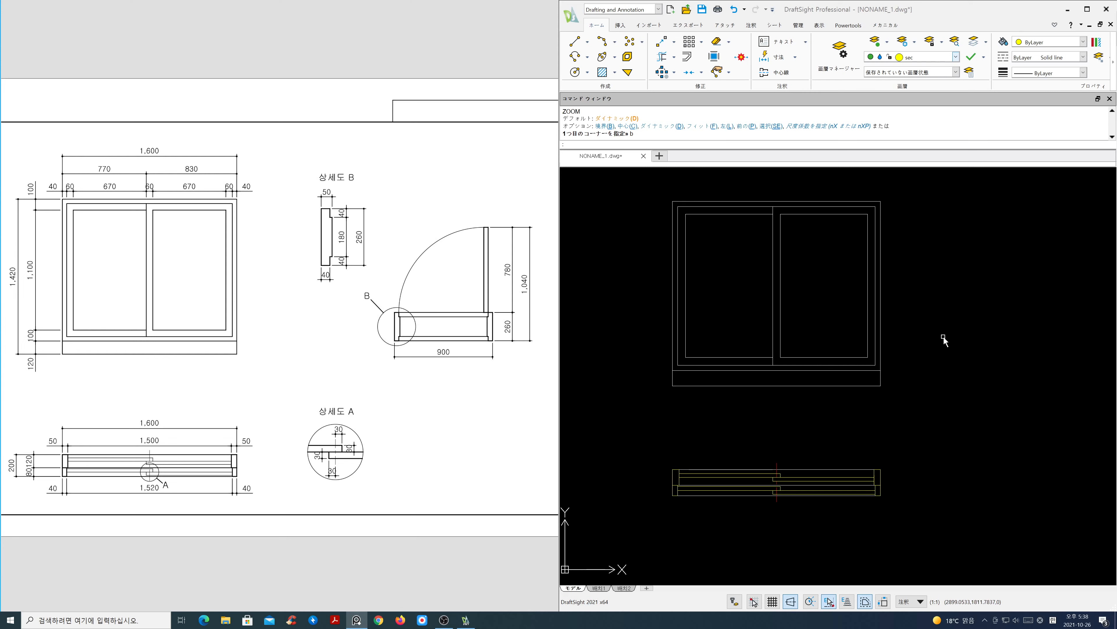
Step: Draw a 900 by 260 rectangle for the door plan in the empty area beside the window elevation
middle_click_drag(943, 392, 855, 389)
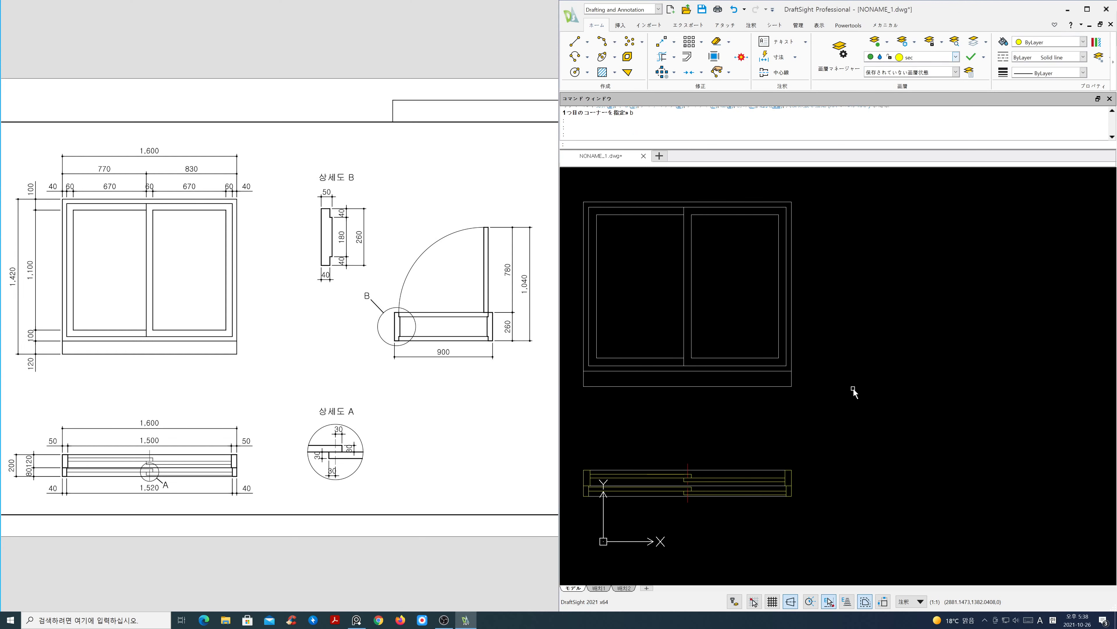
key("Escape")
type("rec")
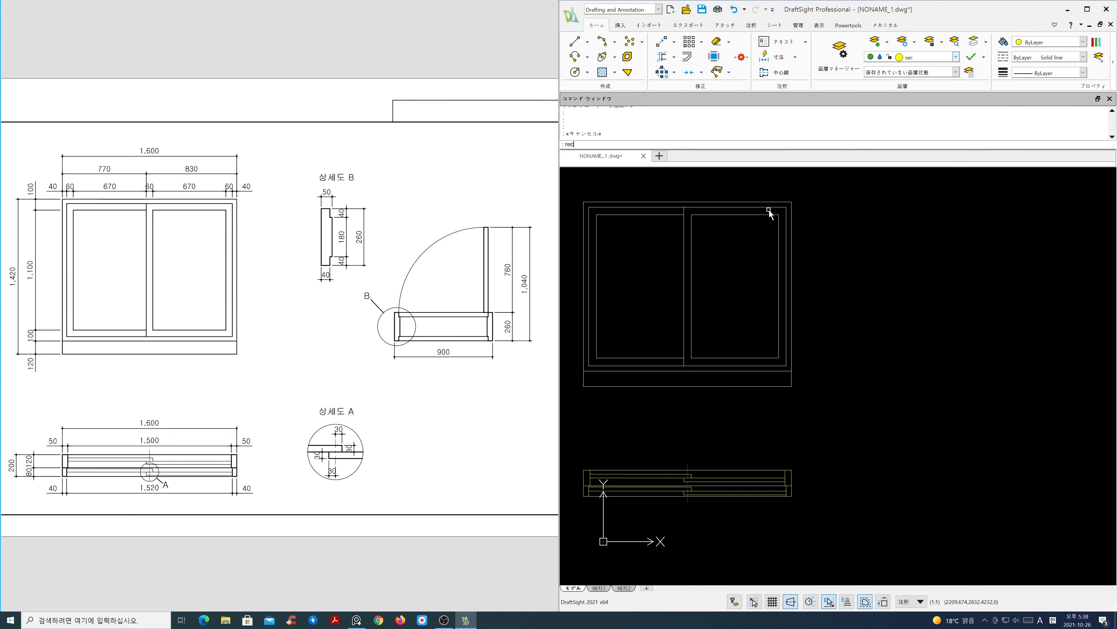
key("Return")
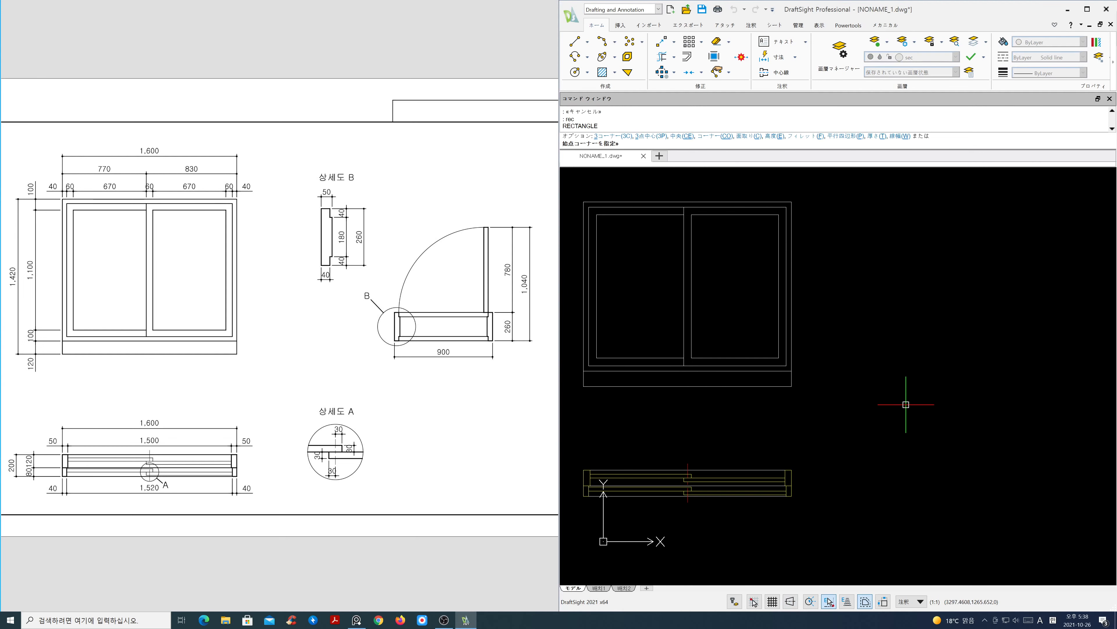
left_click(910, 357)
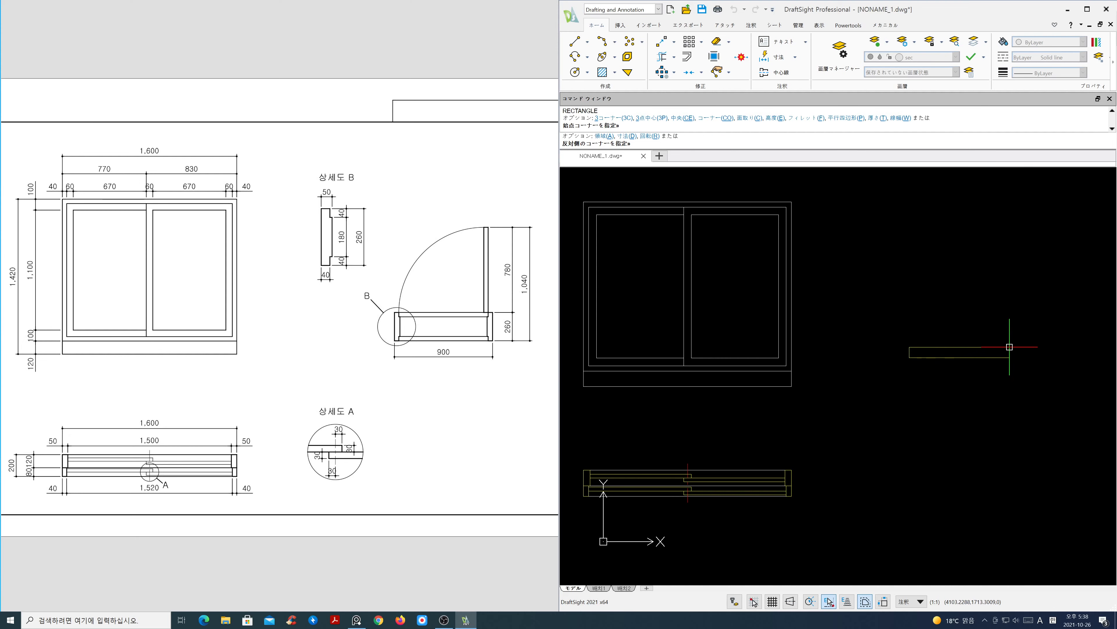
type("d")
key("Return")
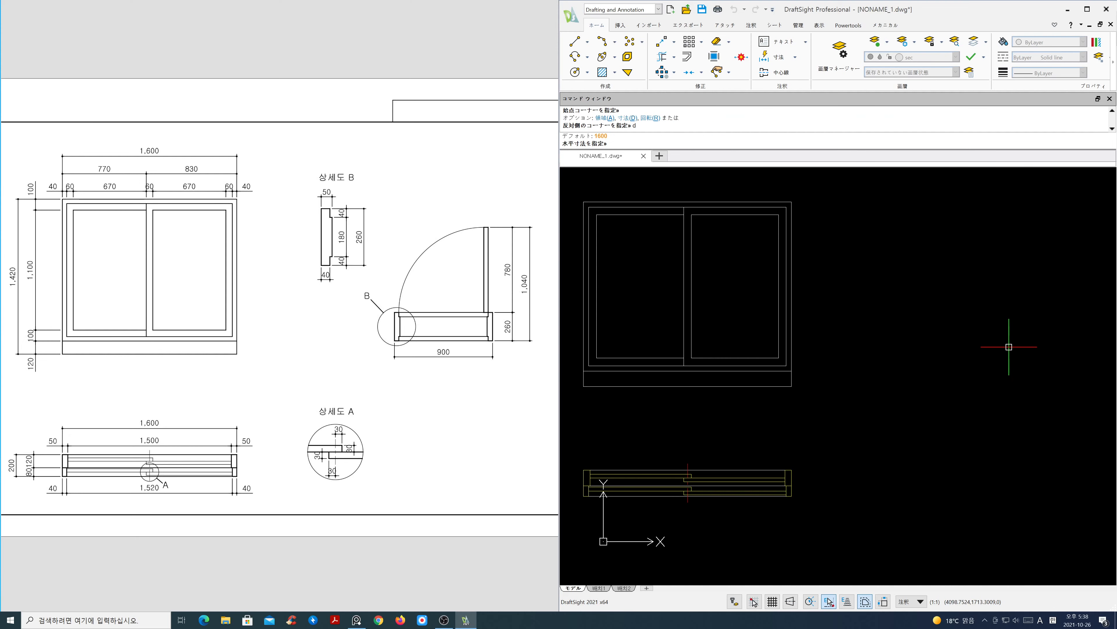
type("900")
key("Return")
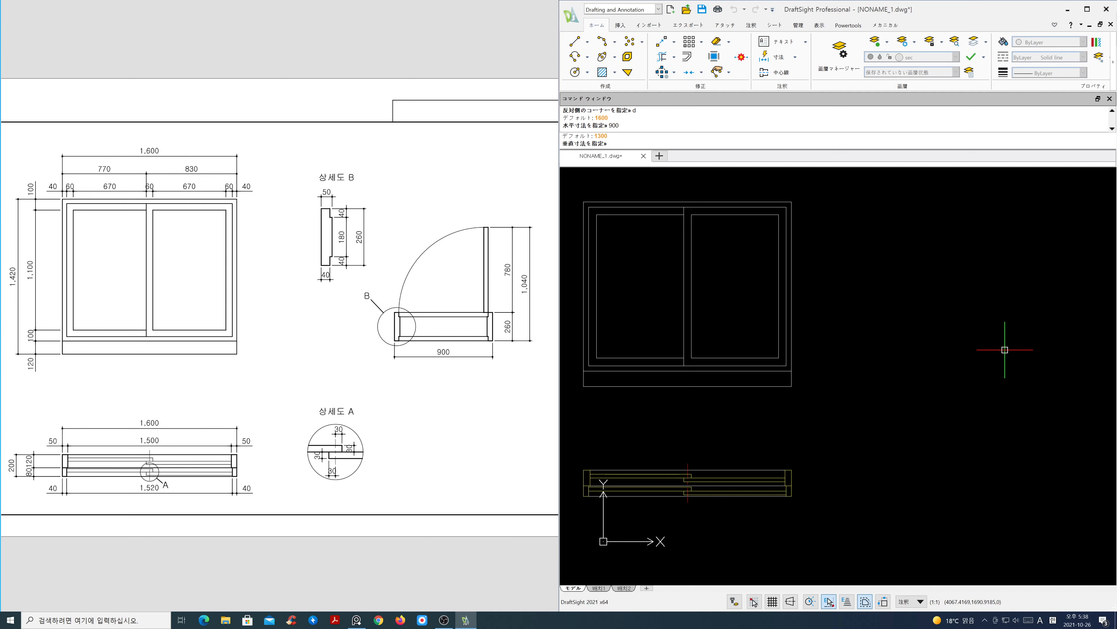
type("260")
key("Return")
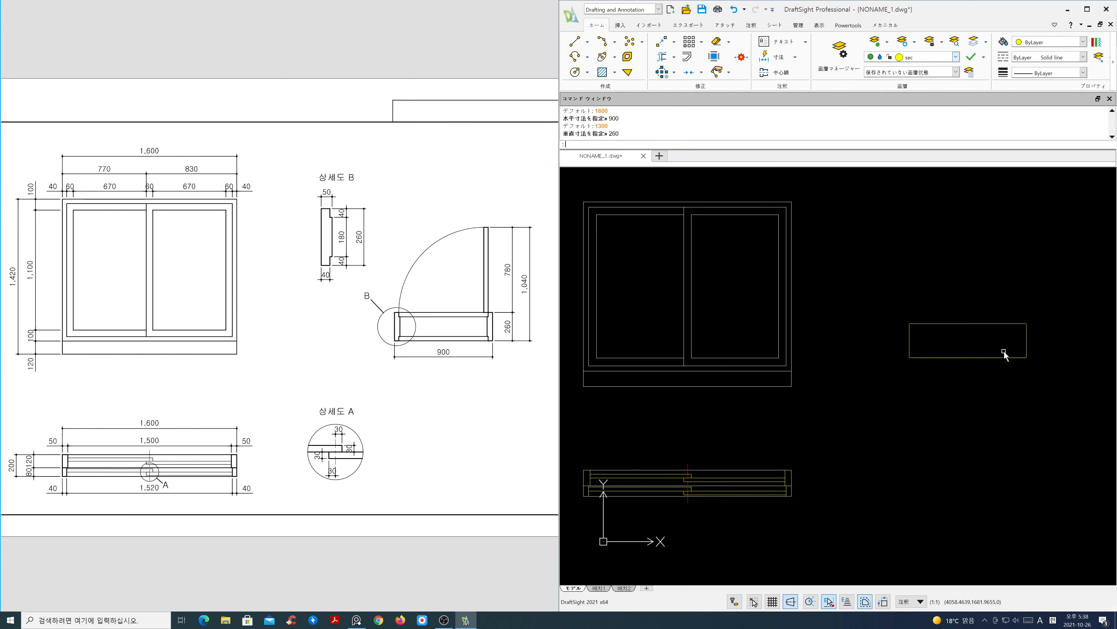
Step: Explode the door plan rectangle into separate lines
scroll(347, 382, "up", 4)
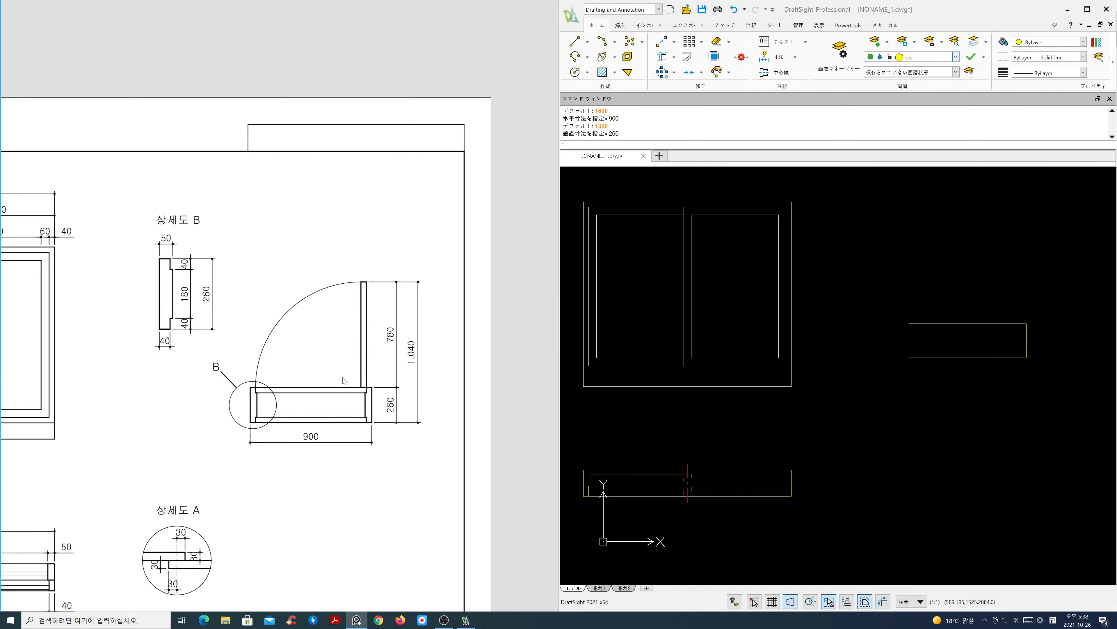
middle_click_drag(346, 380, 341, 394)
middle_click_drag(820, 389, 717, 470)
scroll(838, 439, "up", 1)
scroll(838, 439, "up", 2)
middle_click_drag(879, 441, 899, 466)
scroll(904, 460, "down", 1)
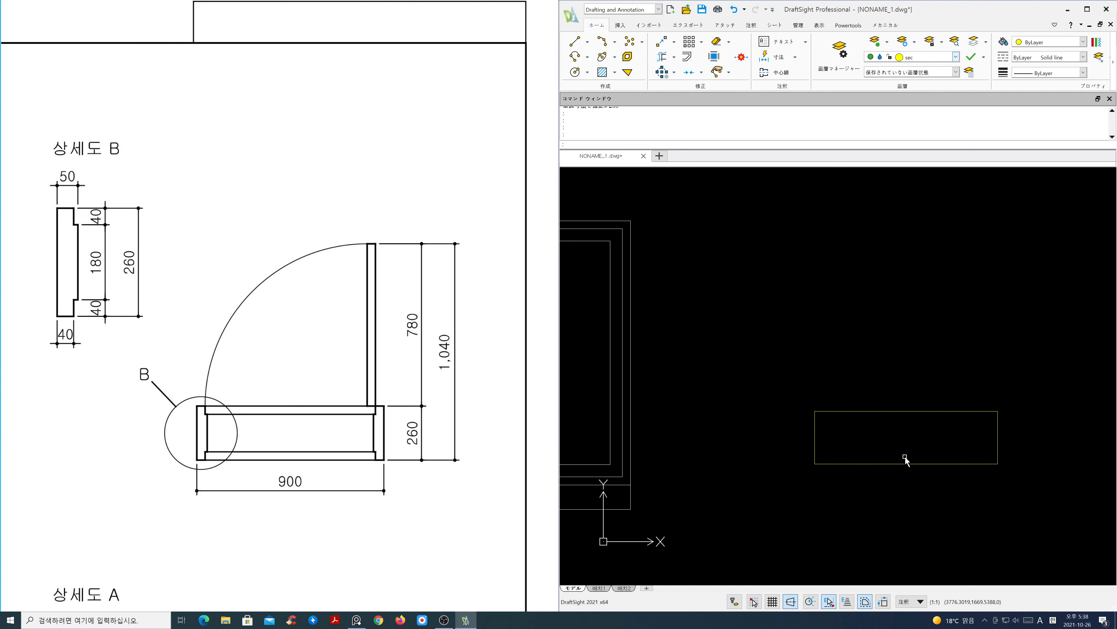
scroll(906, 460, "up", 1)
middle_click_drag(905, 457, 847, 480)
type("x")
key("Return")
left_click(890, 482)
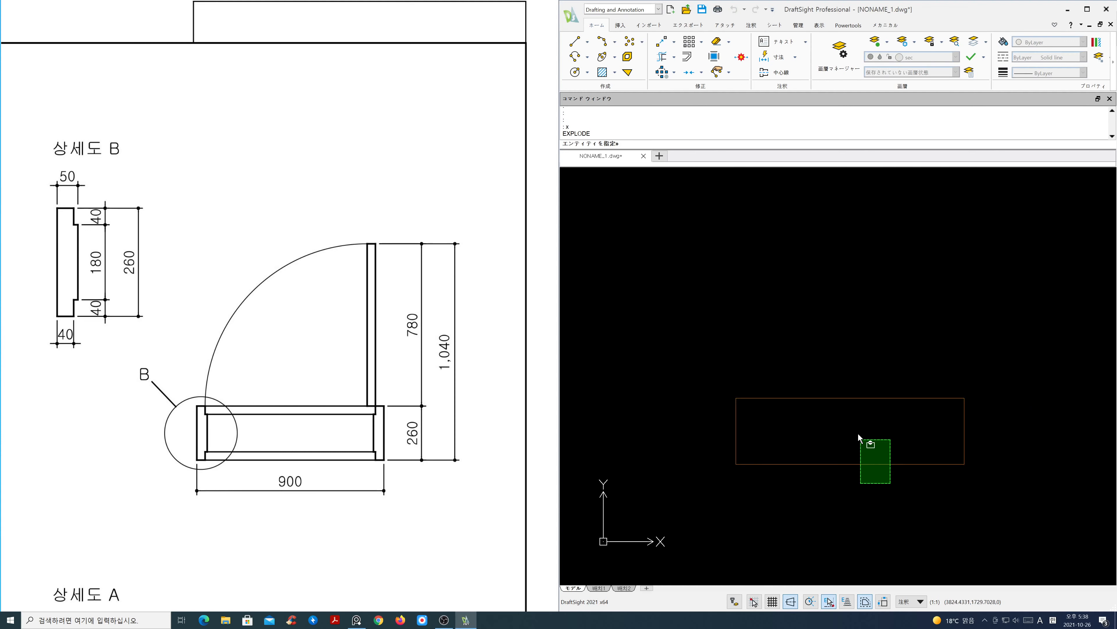
left_click(860, 439)
key("Return")
Step: Offset all four edges of the door plan rectangle inward by 40
type("o")
key("Return")
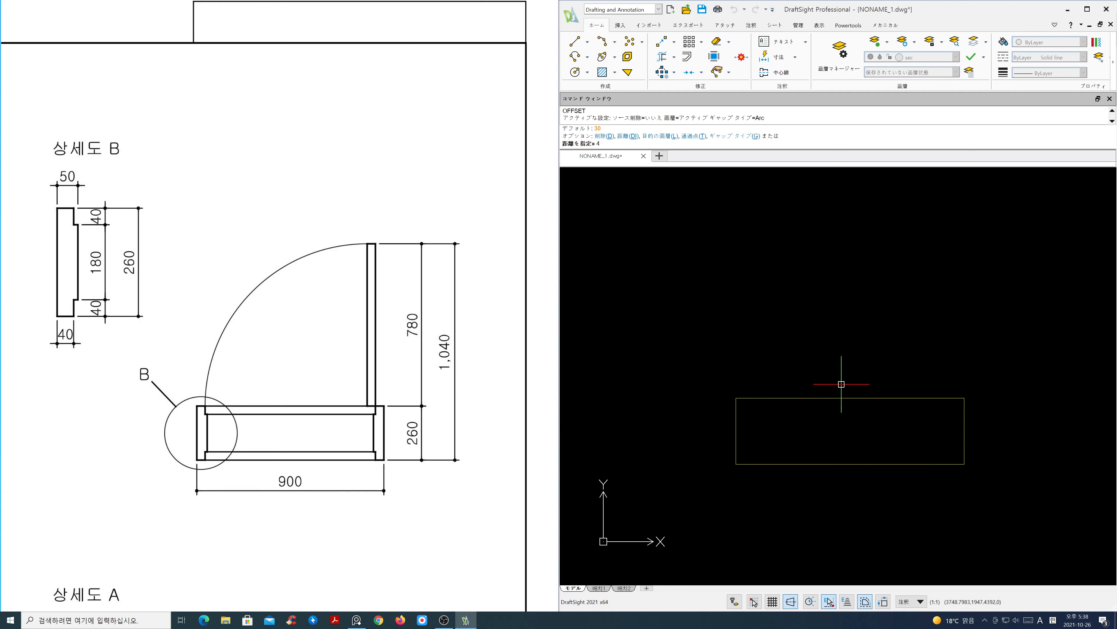
key("Return")
left_click(836, 399)
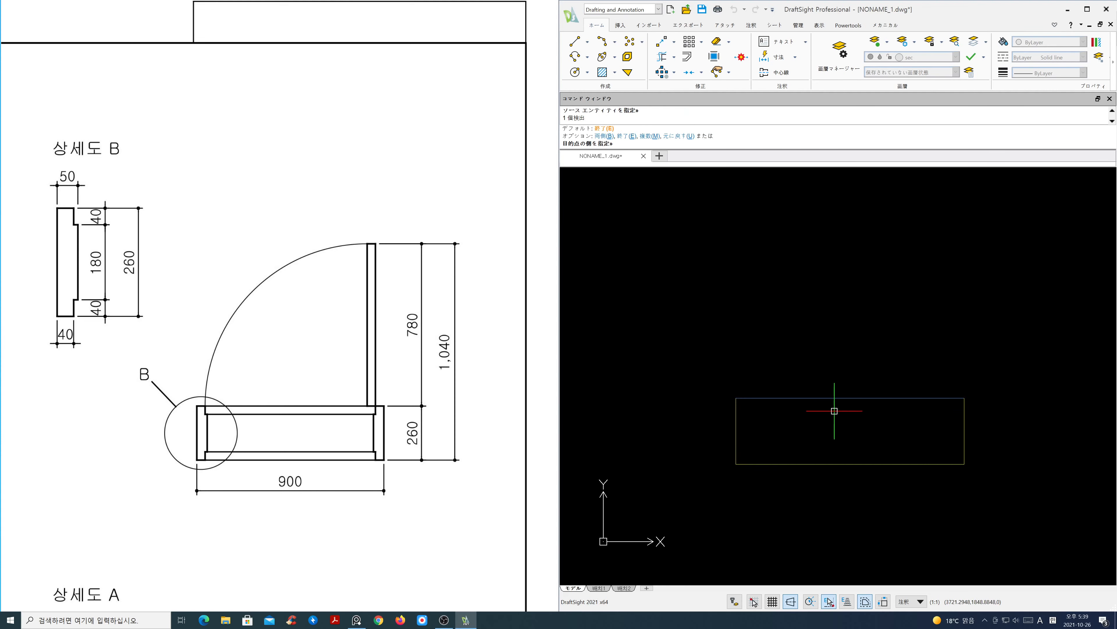
left_click(834, 411)
left_click(838, 464)
left_click(830, 446)
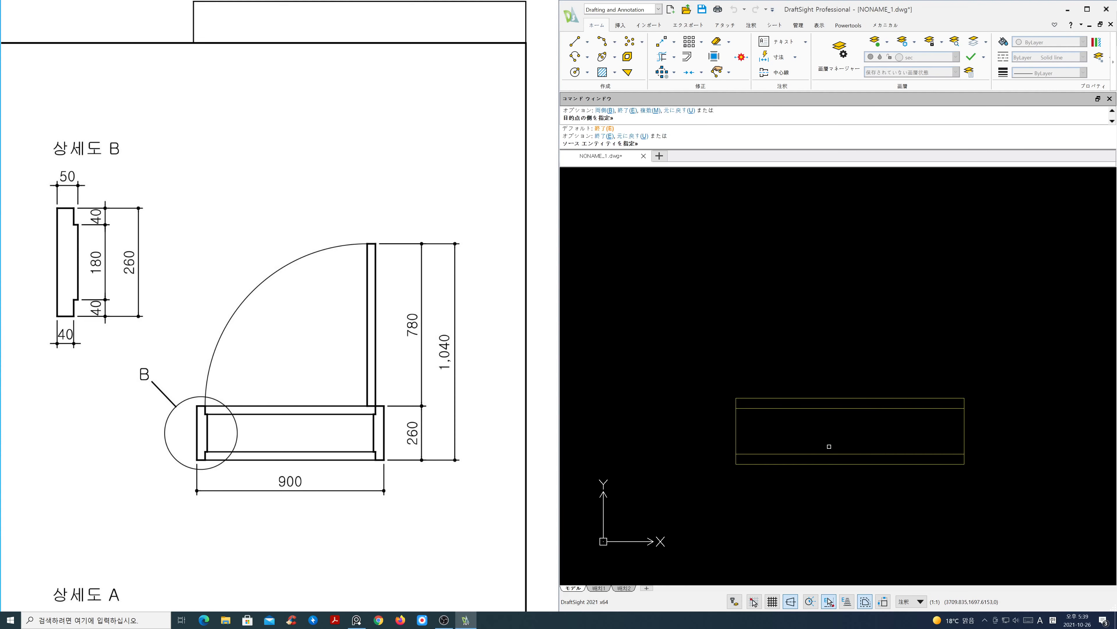
left_click(737, 432)
left_click(759, 429)
left_click(963, 443)
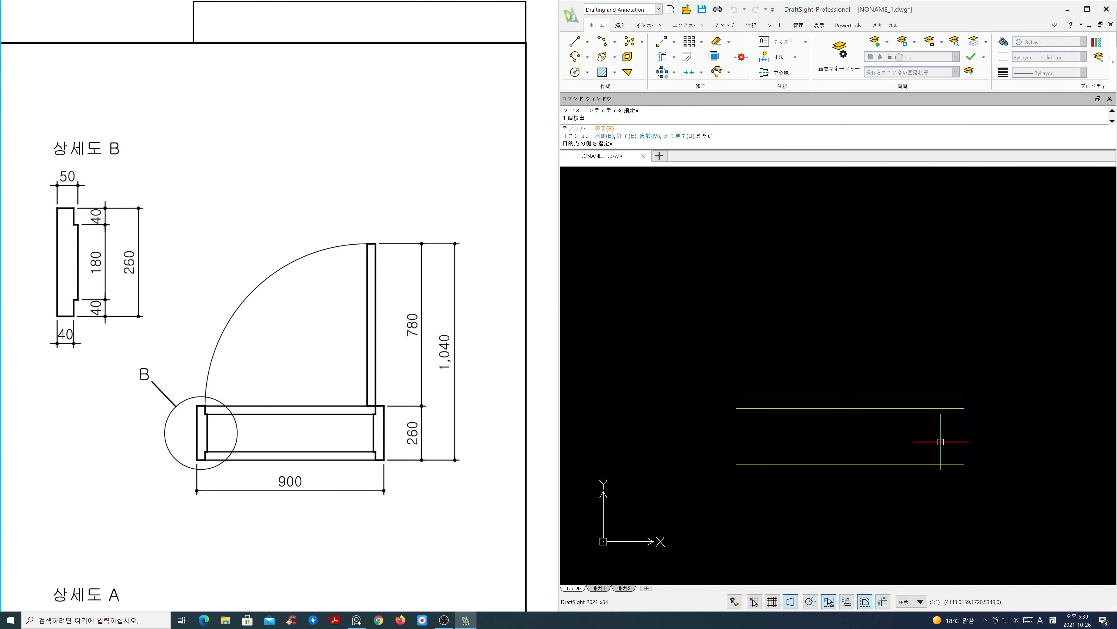
left_click(918, 441)
key("Return")
Step: Offset the two outer vertical edges of the door plan inward by 50
key("Return")
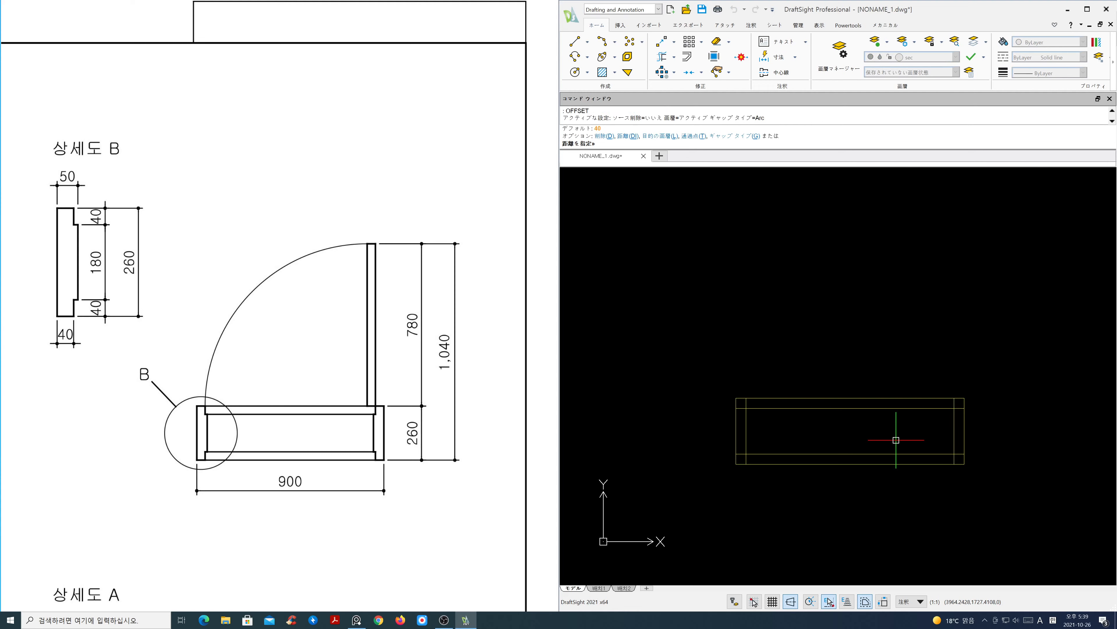
key("Return")
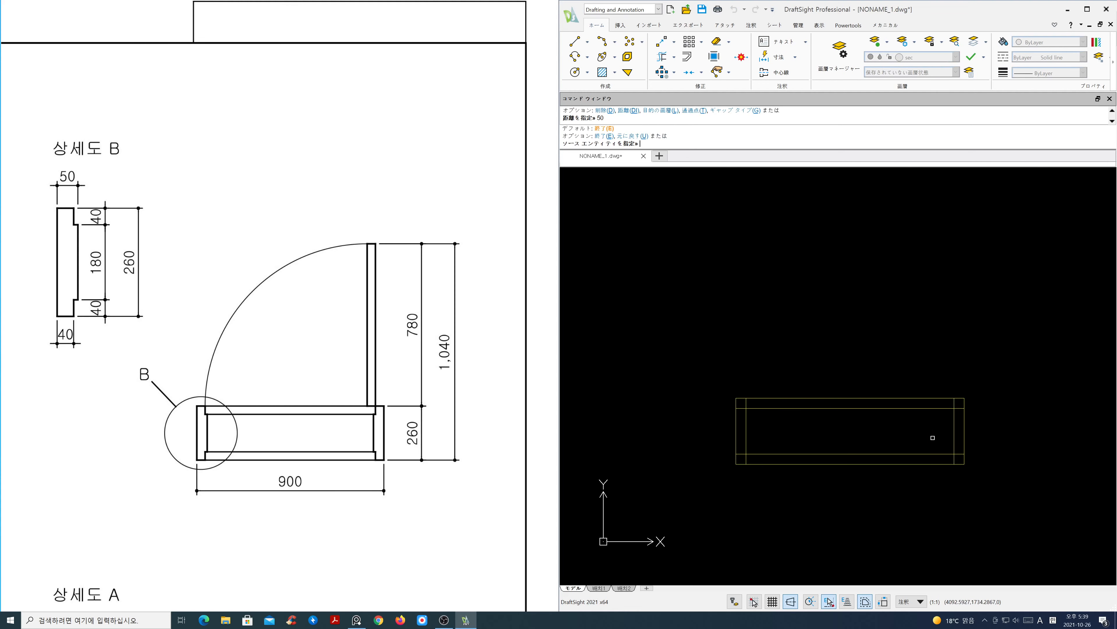
left_click(965, 438)
left_click(737, 433)
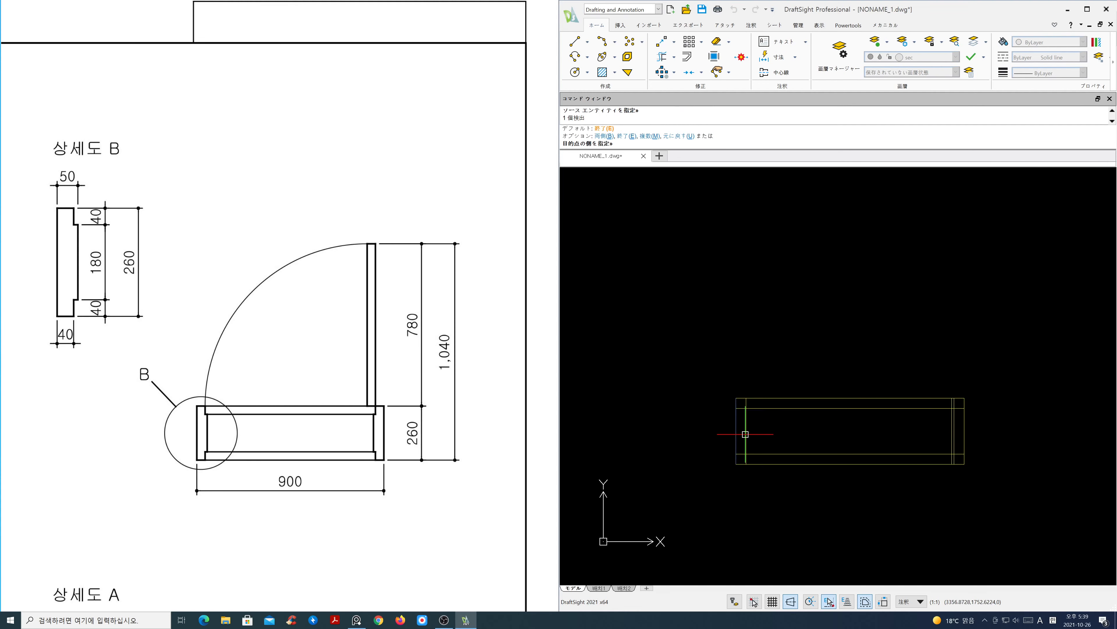
left_click(763, 436)
key("Return")
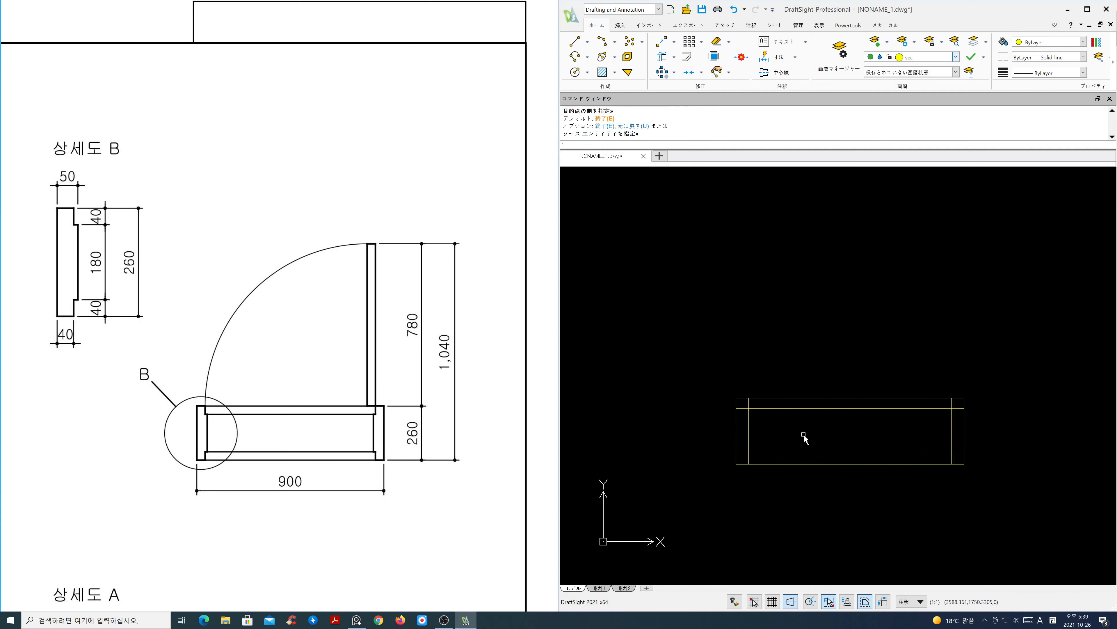
Step: Trim the offset lines at both ends of the door plan into the stepped jamb profiles of detail B
scroll(812, 436, "up", 2)
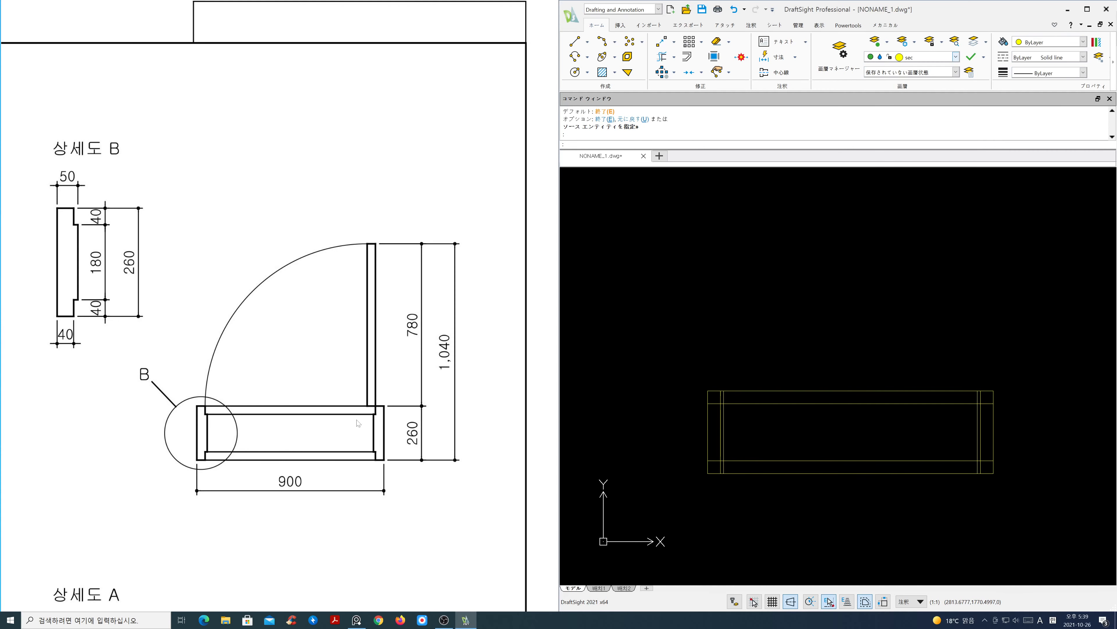
scroll(357, 419, "up", 1)
middle_click_drag(437, 424, 489, 436)
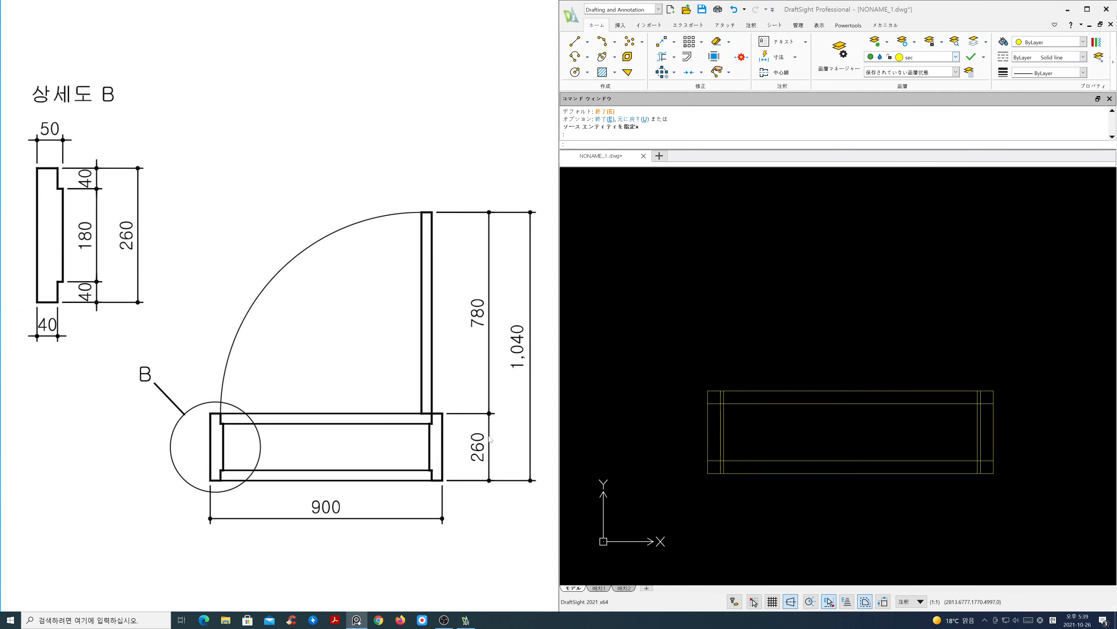
mouse_move(787, 446)
middle_mouse_down()
mouse_move(805, 444)
mouse_move(784, 457)
middle_mouse_up()
type("r")
key("Return")
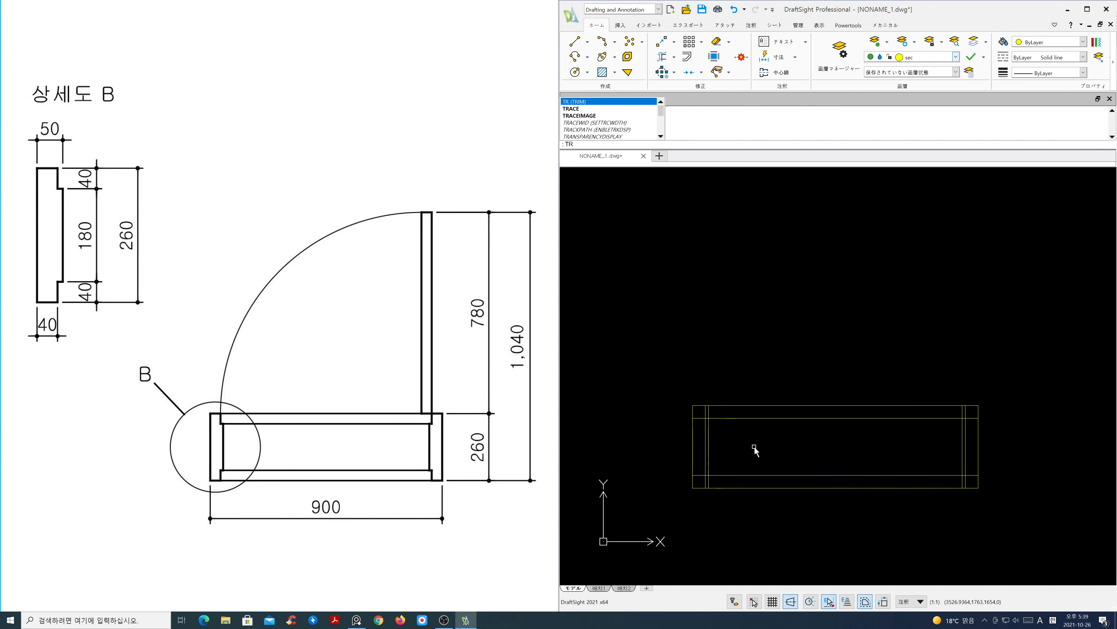
key("Return")
left_click(708, 410)
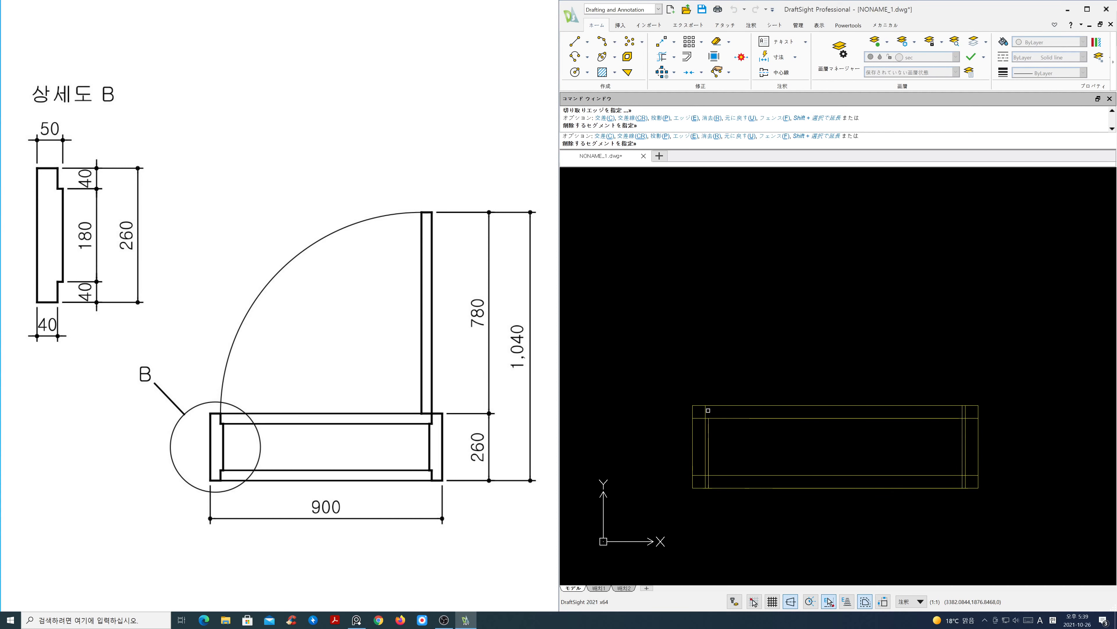
left_click(704, 427)
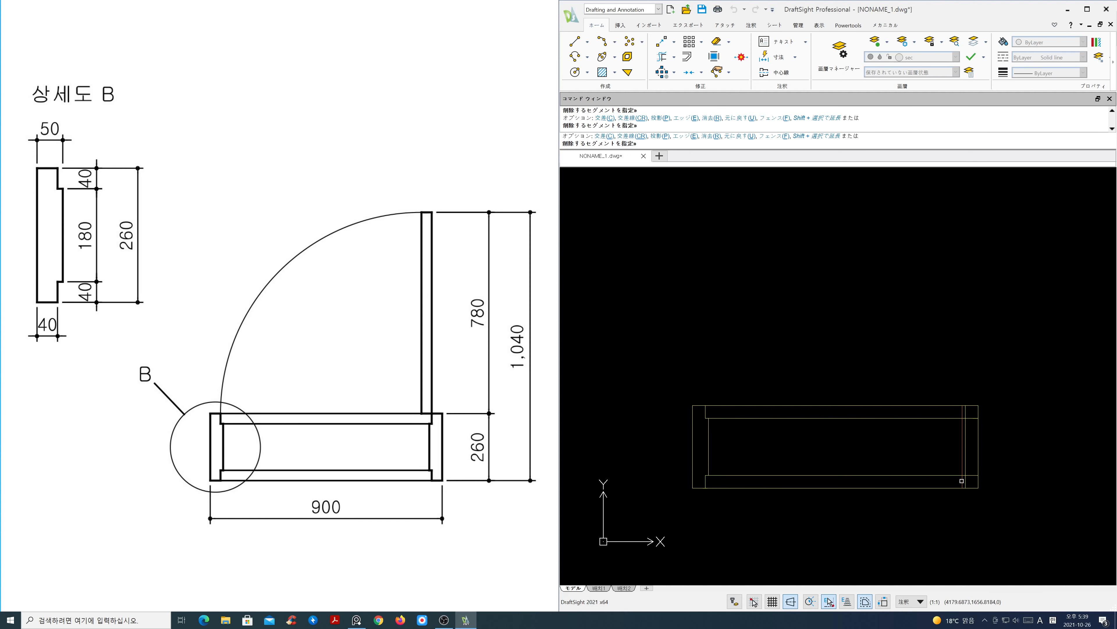
left_click(971, 476)
key("Return")
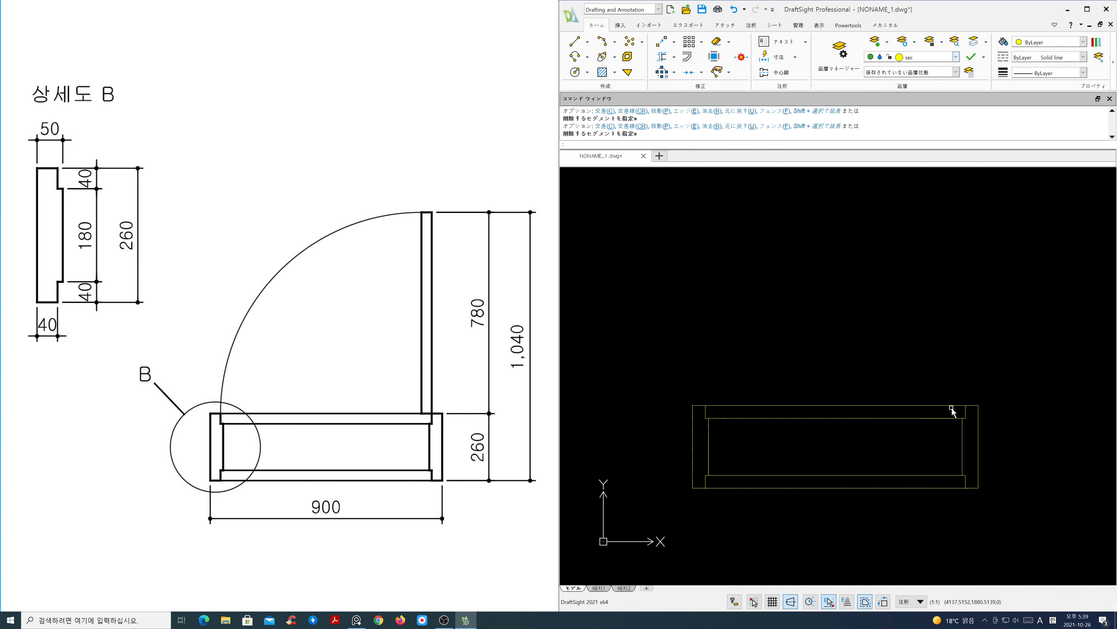
Step: Trim away all four horizontal lines between the two jambs, leaving only the closed jamb profiles
left_click_drag(367, 442, 363, 477)
middle_click_drag(777, 460, 793, 495)
key("Escape")
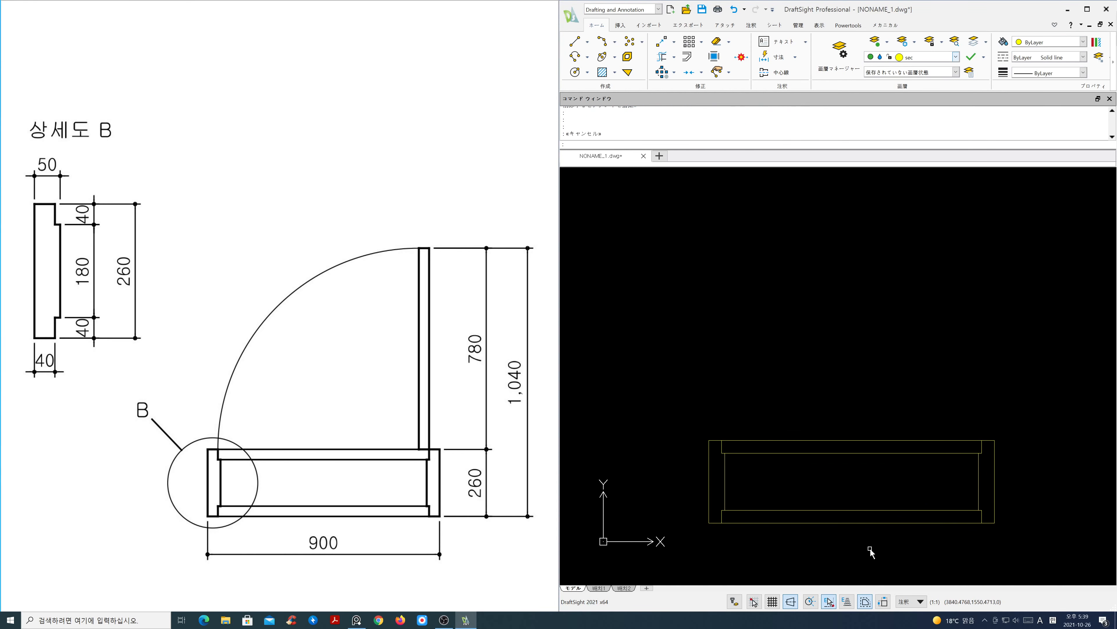
type("tr")
key("Return")
key("Return")
left_click(903, 543)
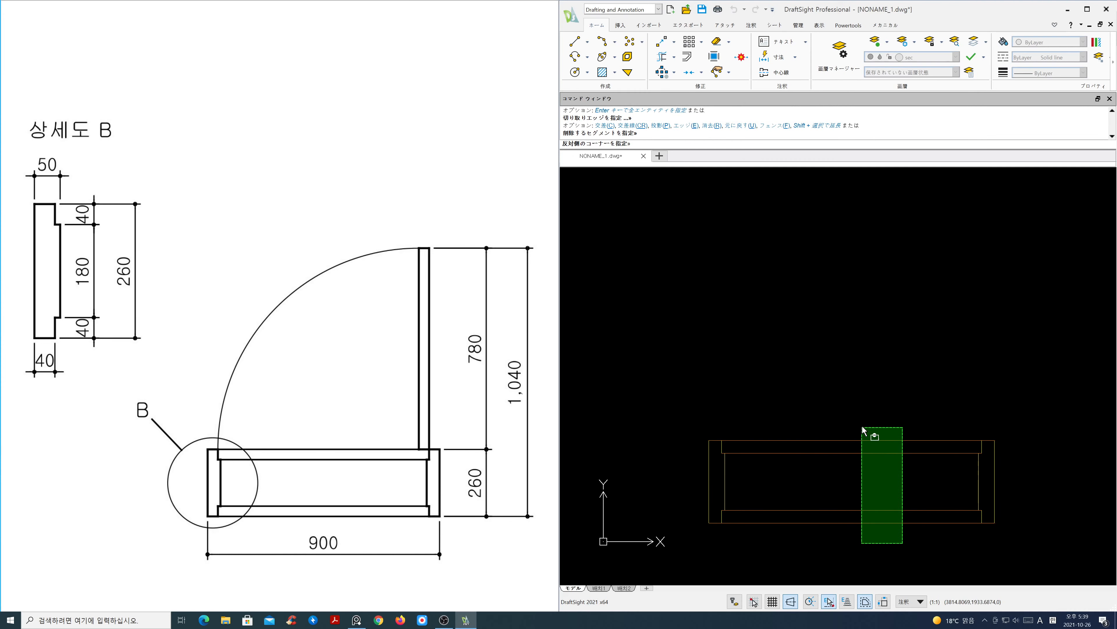
left_click(861, 416)
key("Return")
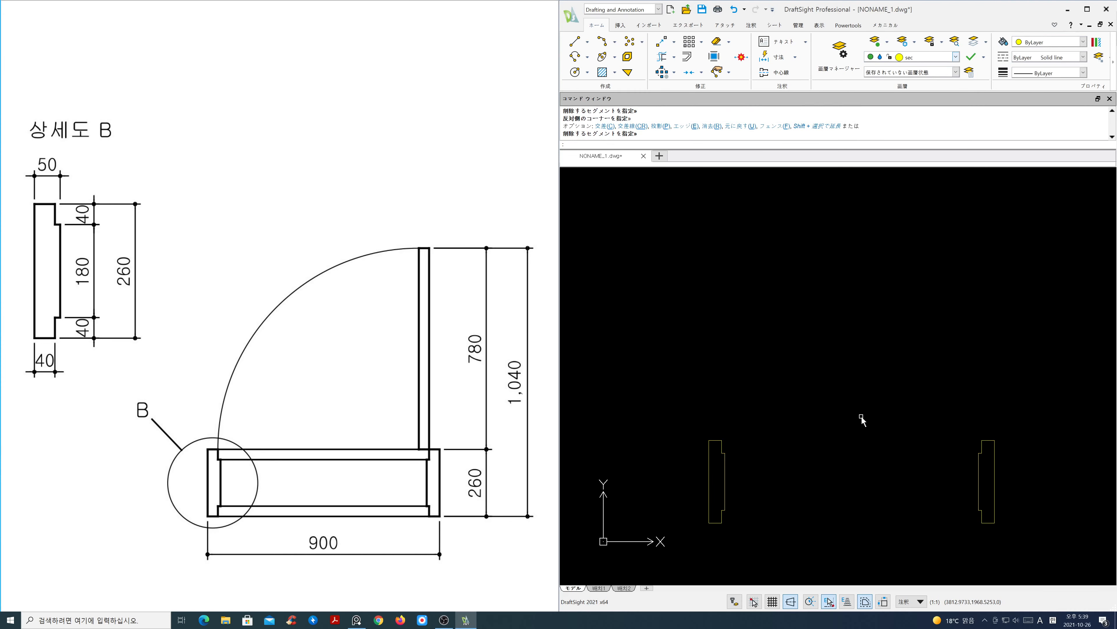
Step: Make ele the current layer and draw a horizontal line joining the bottom inner corners of the two jambs
left_click(955, 56)
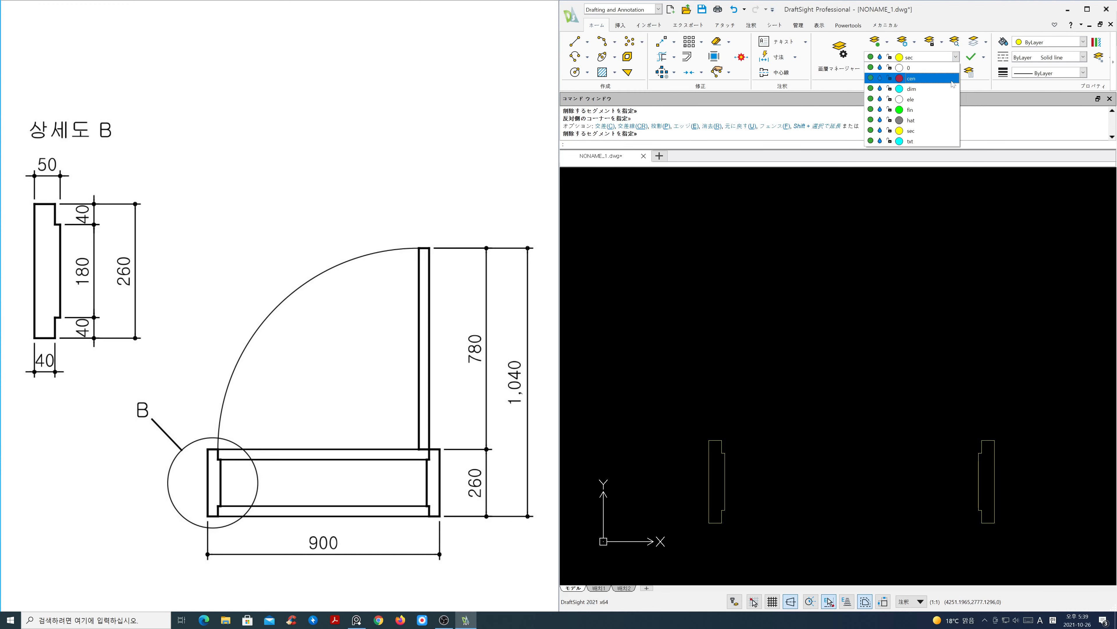
left_click(941, 147)
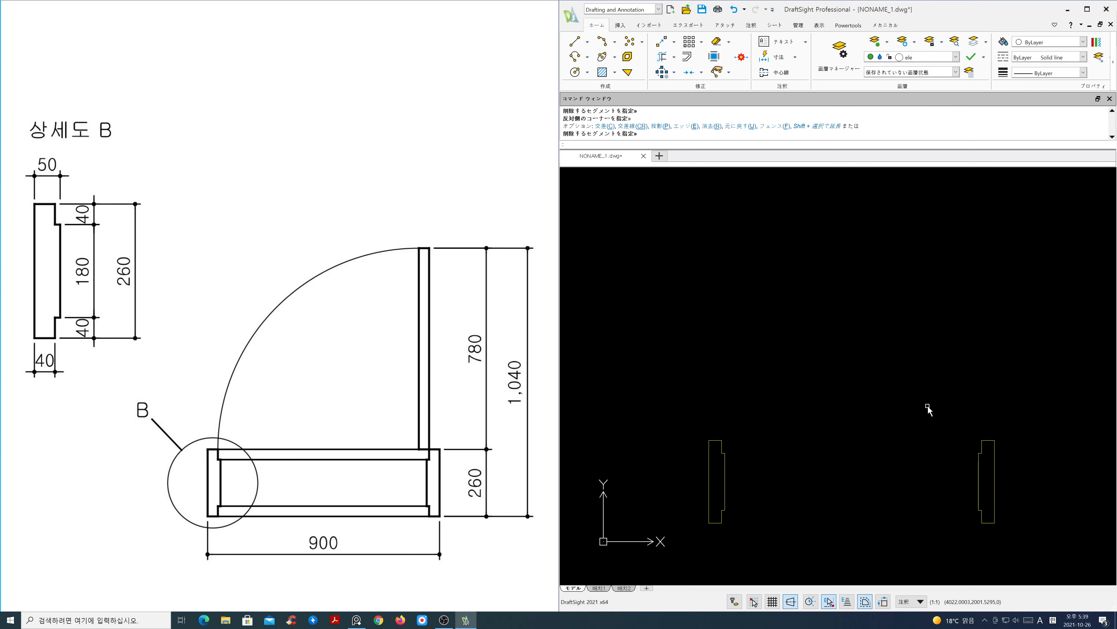
type("m")
key("Return")
key("Escape")
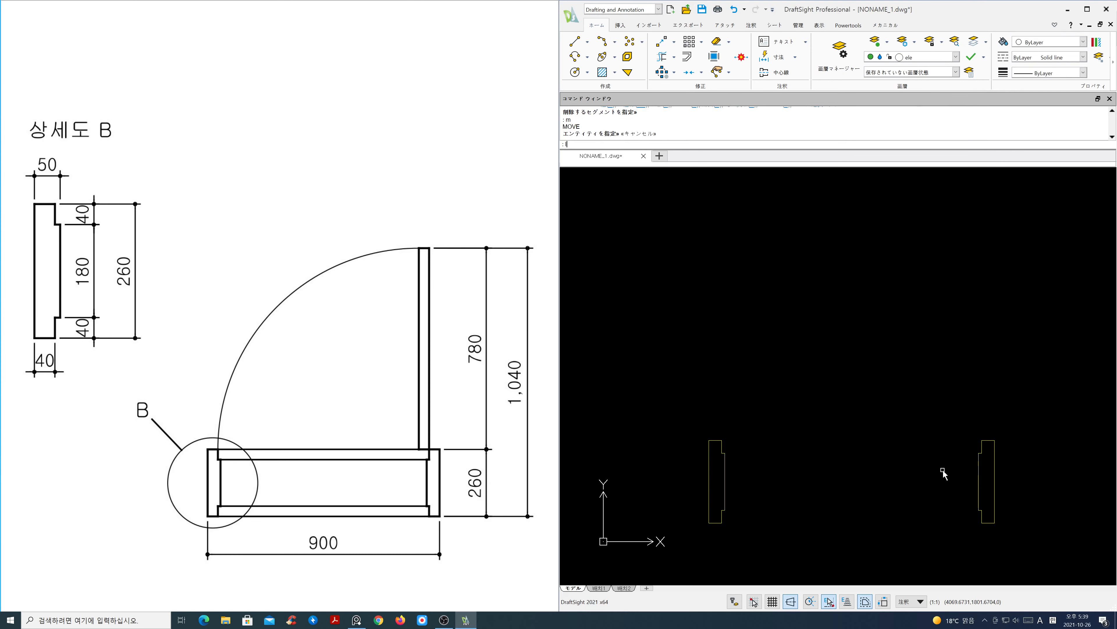
type("l")
key("Return")
left_click(982, 522)
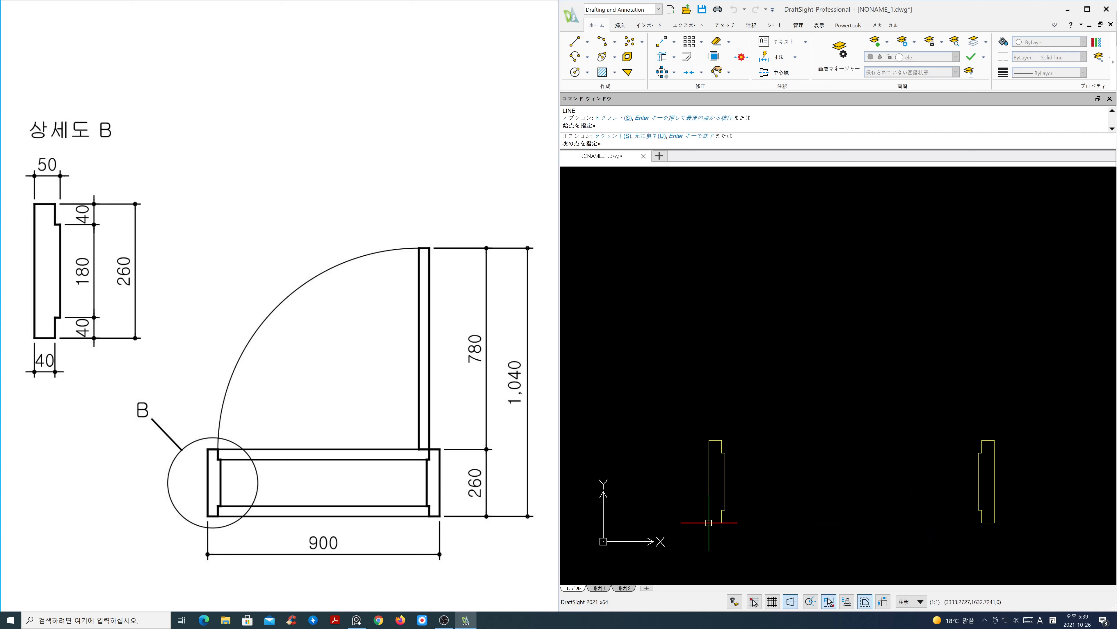
left_click(723, 522)
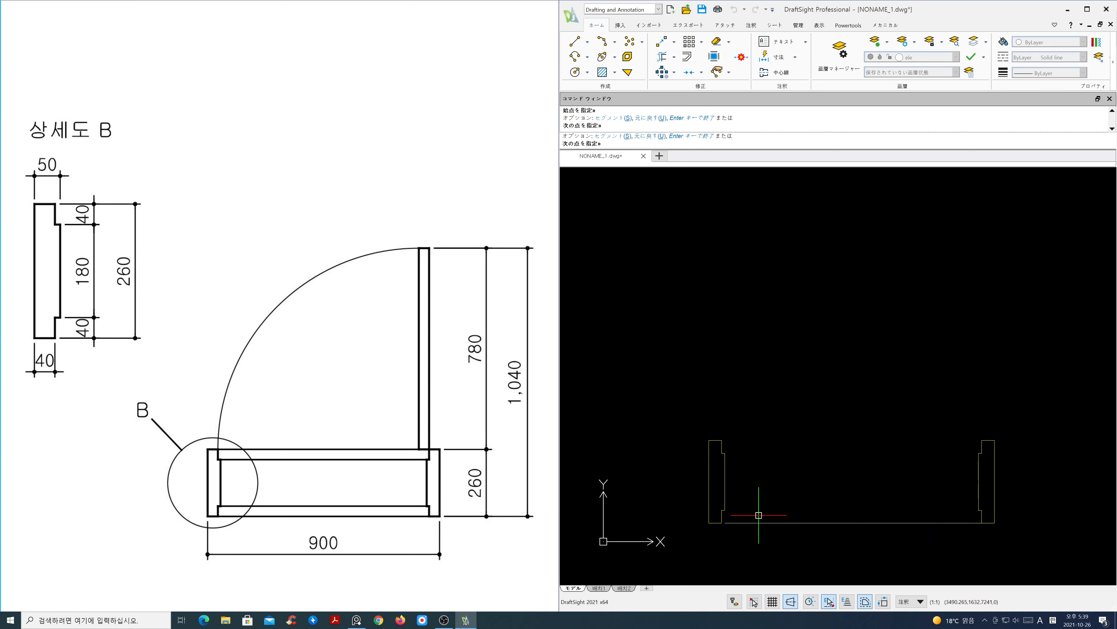
key("Return")
Step: Draw a second horizontal line between the inner corners of the two jambs' lower rebates
key("Return")
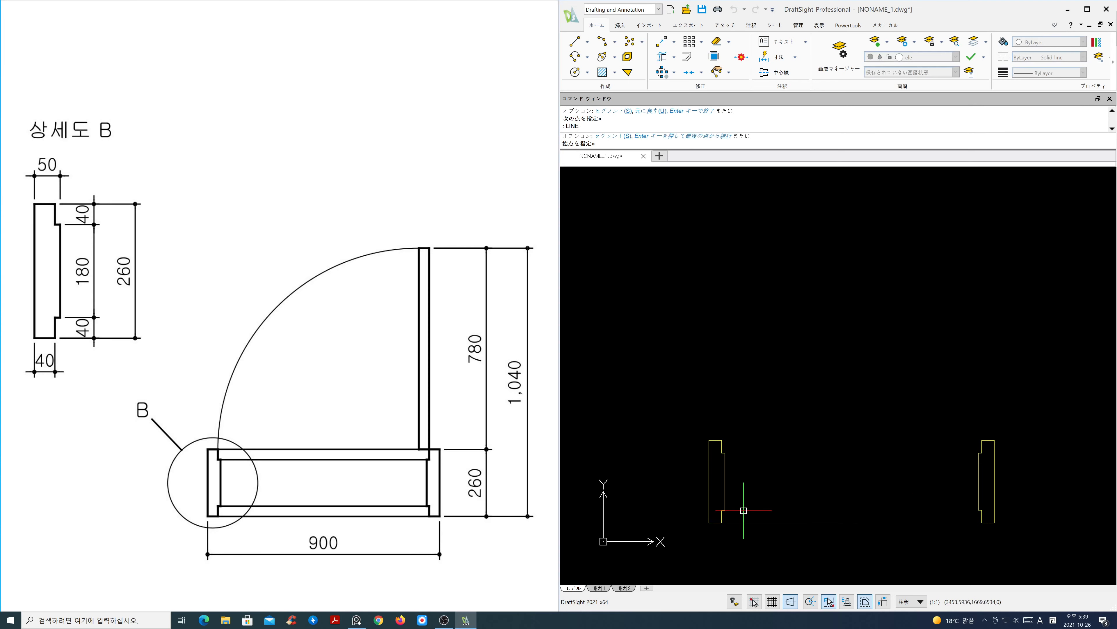
left_click(722, 510)
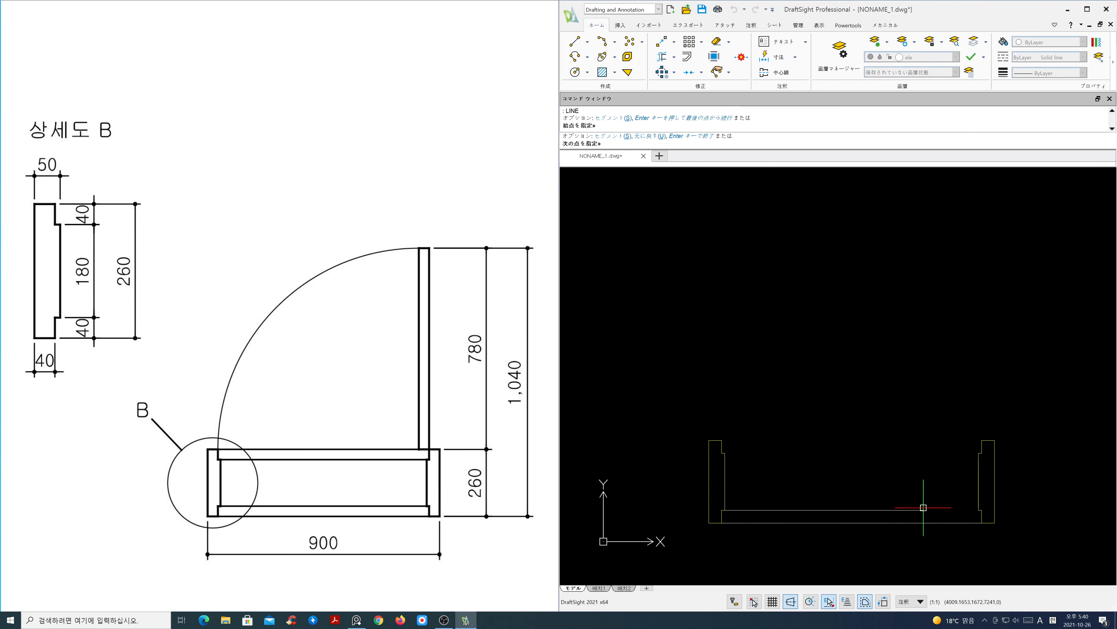
left_click(981, 511)
key("Return")
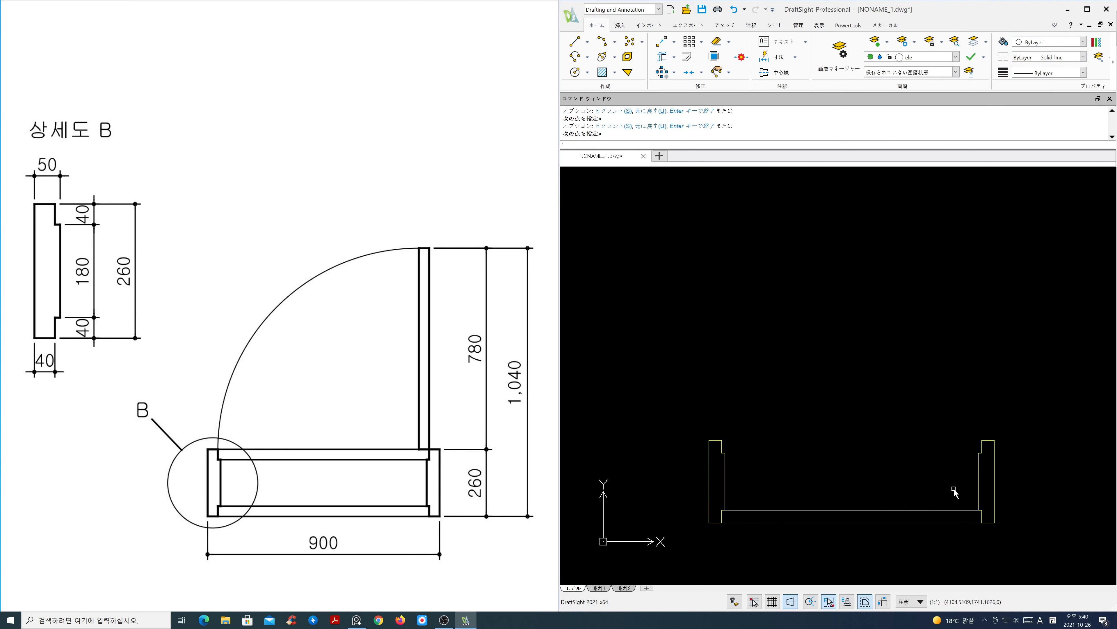
Step: Draw two horizontal lines between the jambs, one joining their upper rebate corners and one joining their top inner corners
key("Return")
left_click(981, 452)
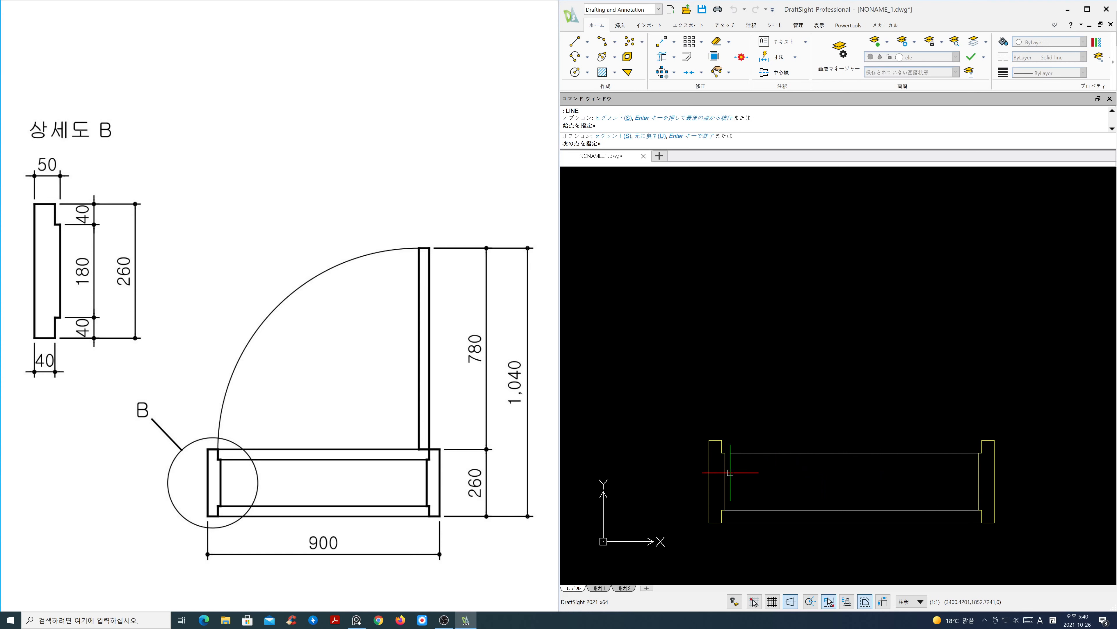
left_click(725, 453)
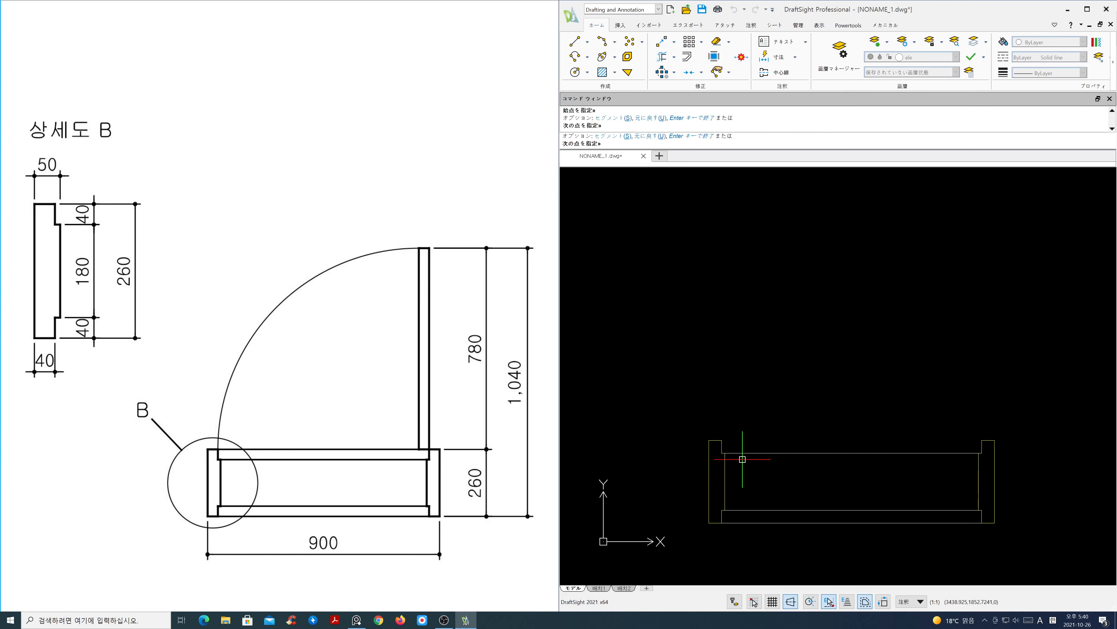
key("Return")
key("Return")
left_click(722, 440)
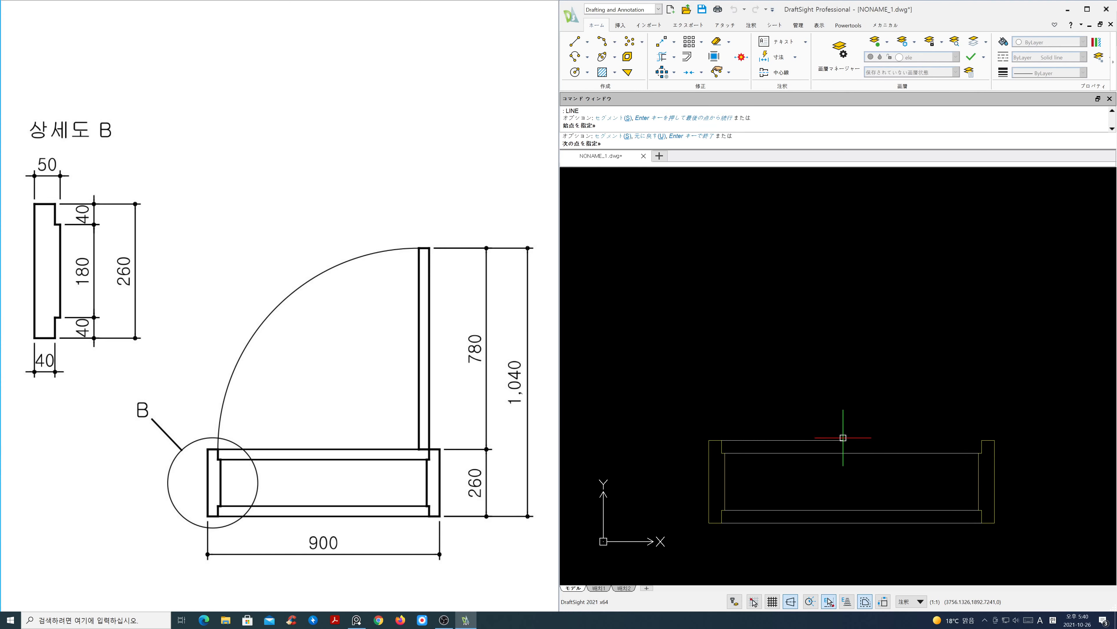
left_click(982, 440)
key("Return")
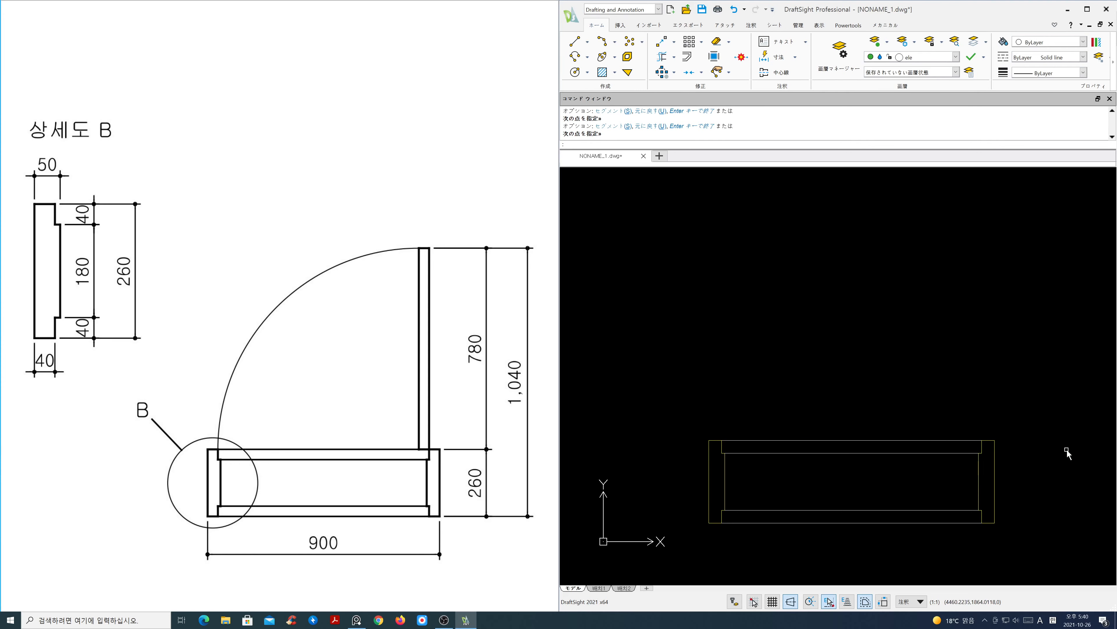
Step: Make sec the current layer and draw a vertical line 780 long upward from the right jamb's top inner corner
middle_click_drag(885, 460, 887, 464)
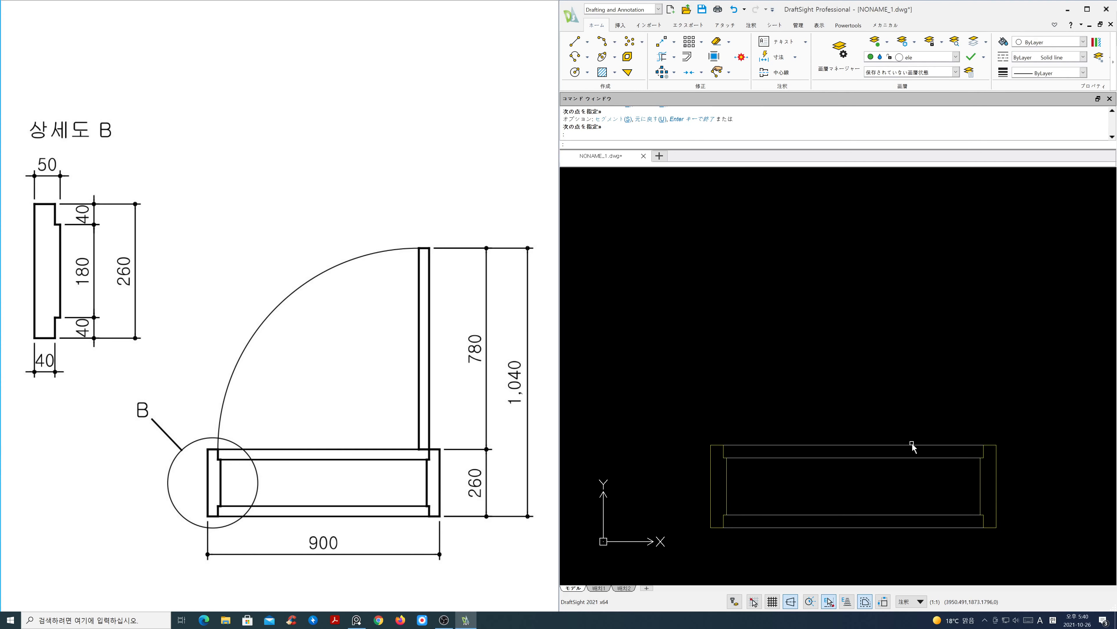
left_click(954, 57)
left_click(945, 133)
key("Return")
left_click(984, 444)
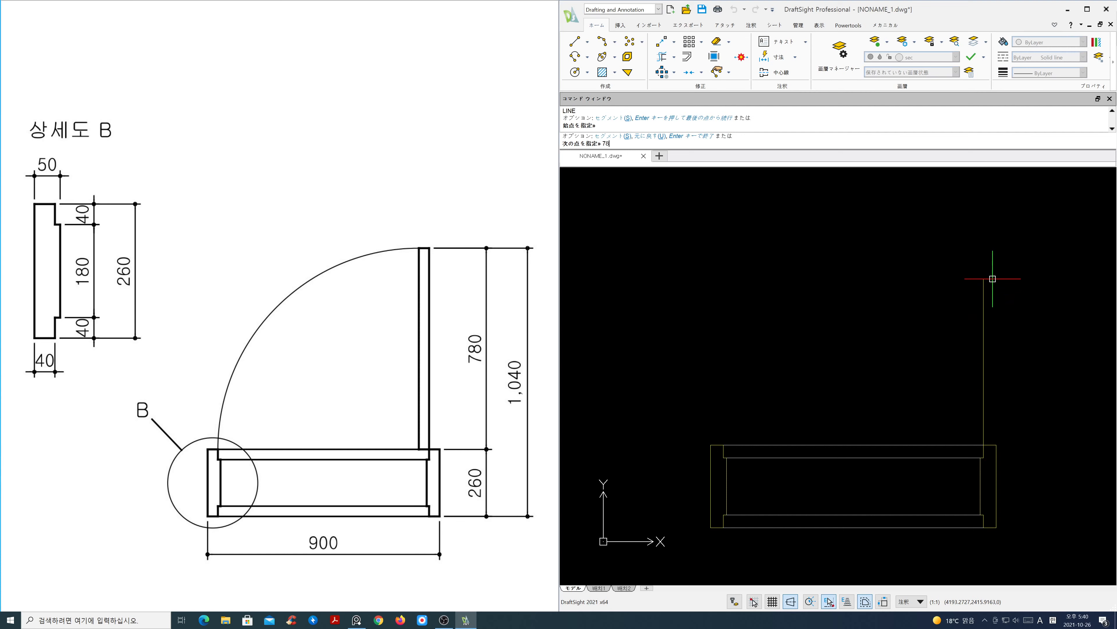
type("780")
key("Return")
key("Return")
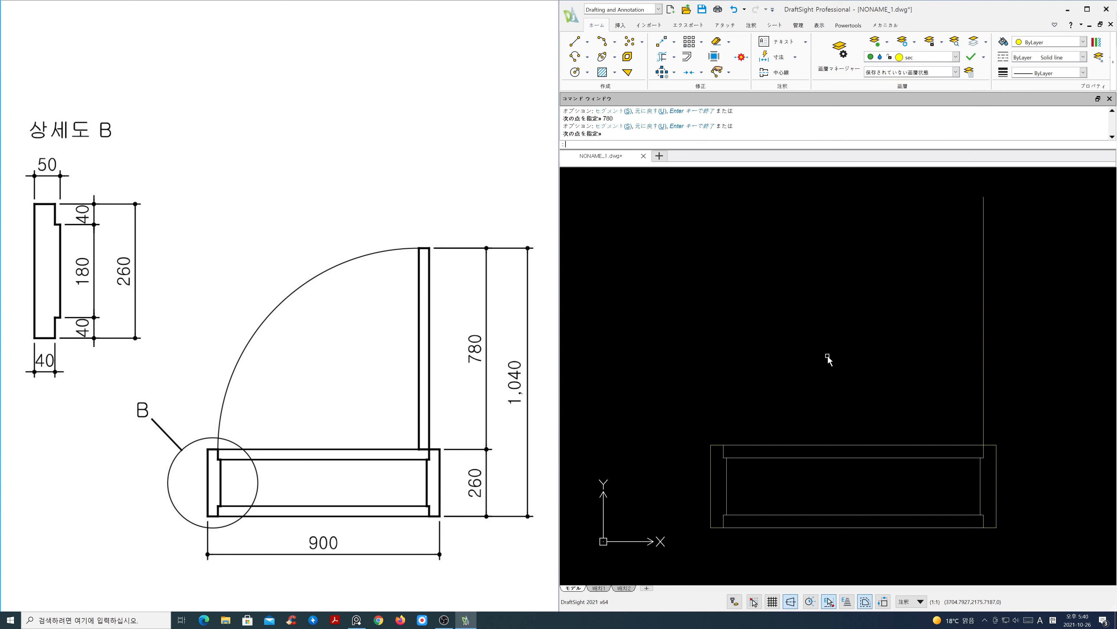
Step: Offset the 780 vertical line 40 to the left to form the other face of the door leaf
scroll(860, 381, "down", 2)
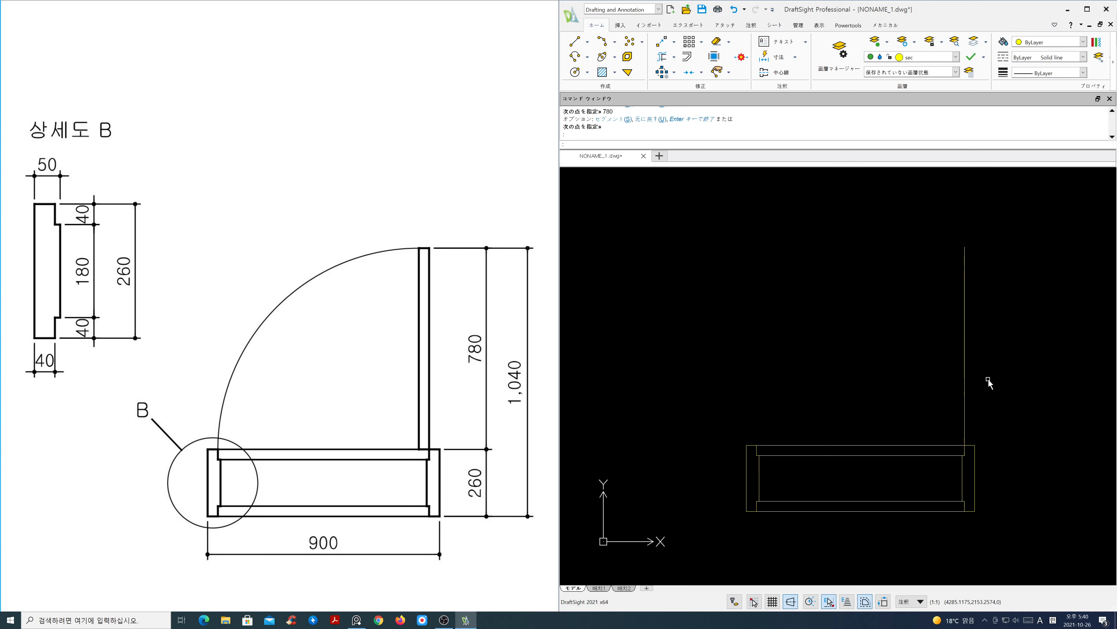
type("o")
key("Return")
type("4")
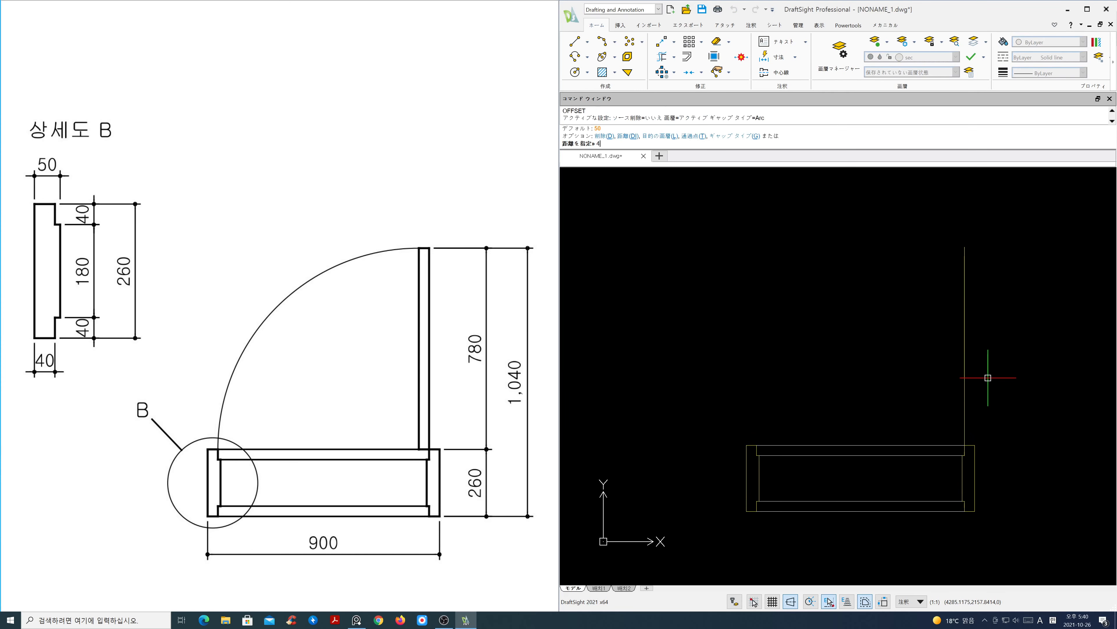
type("0")
key("Return")
left_click(964, 375)
left_click(935, 374)
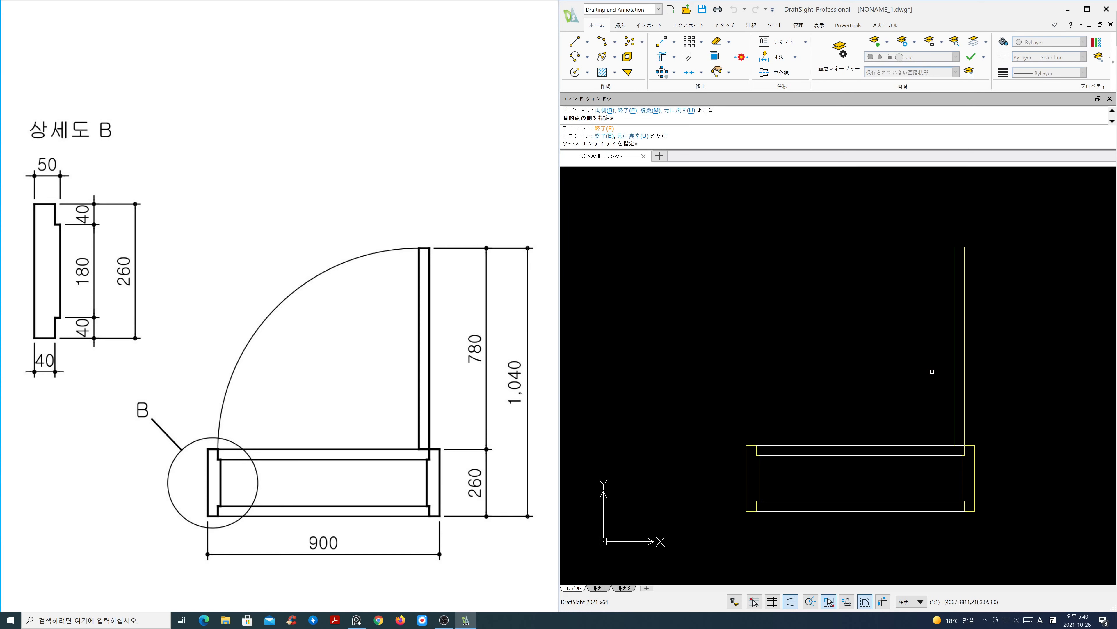
Step: Close the top of the door leaf with a short line joining the upper ends of its two vertical lines
key("Return")
type("l")
key("Return")
left_click(964, 251)
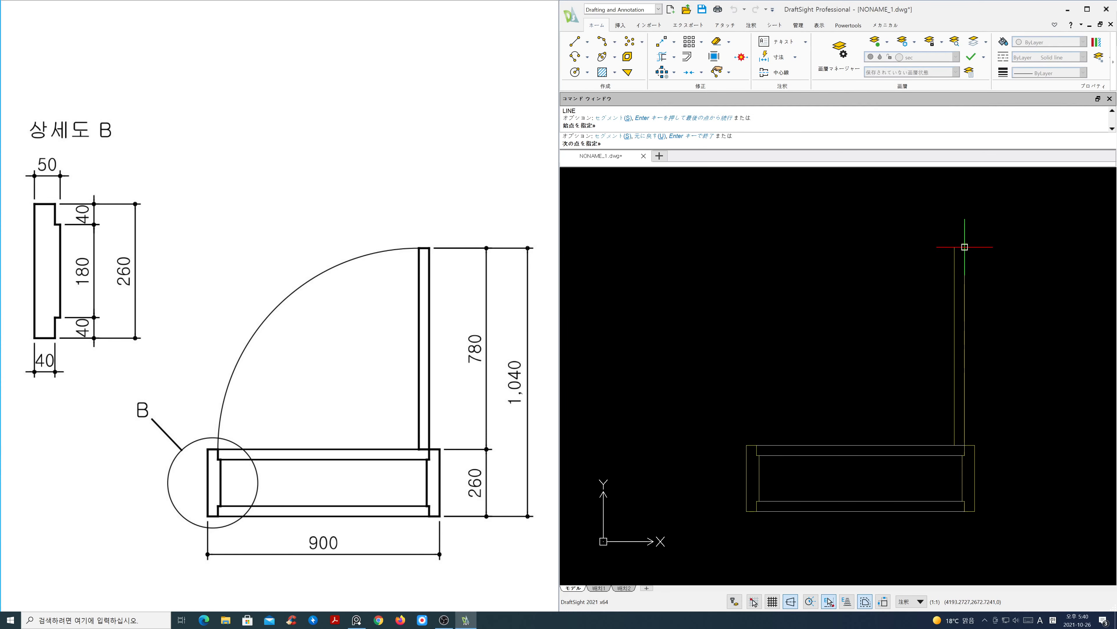
left_click(954, 249)
key("Return")
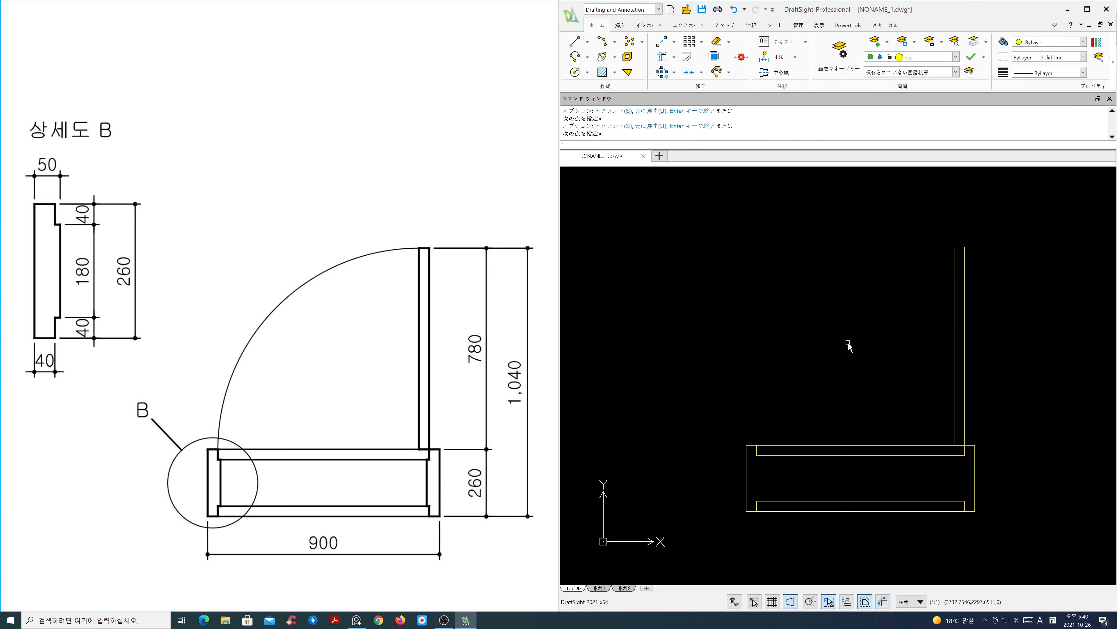
Step: Draw a circle centred on the door leaf's lower left corner, with its radius reaching the left jamb's top inner corner
type("c")
key("Return")
left_click(954, 445)
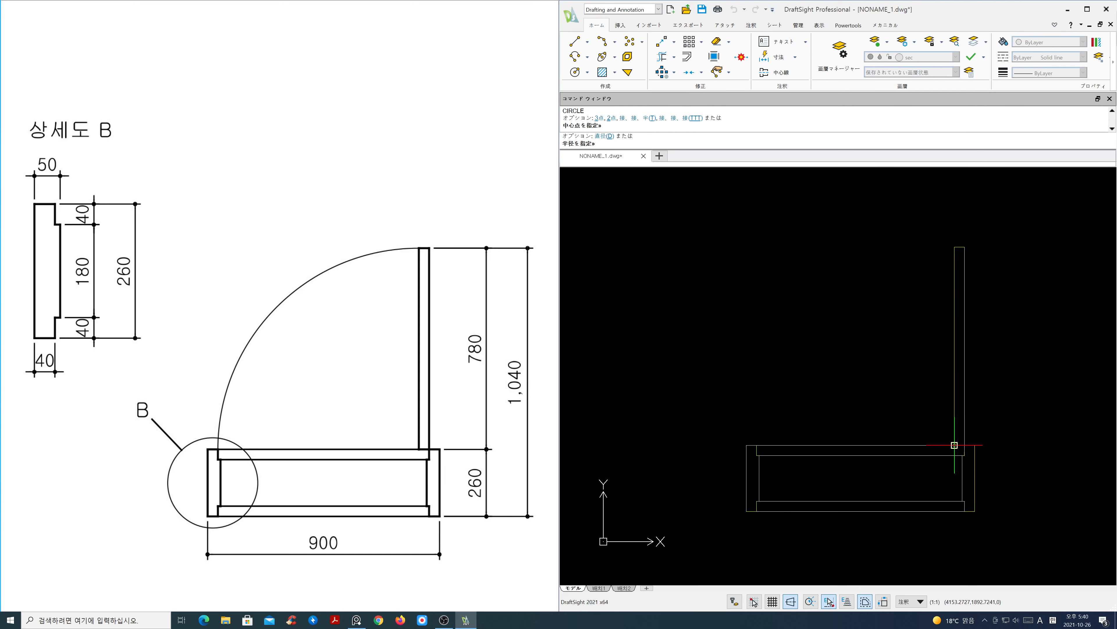
left_click(757, 445)
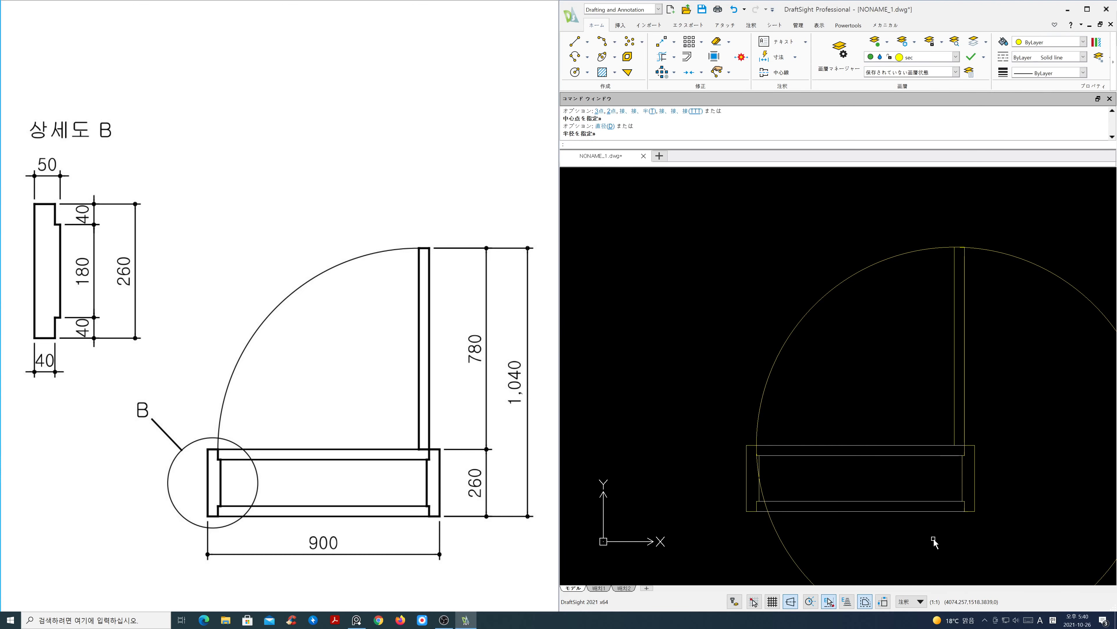
Step: Trim the circle against the frame's top line and the leaf's left line, keeping only the upper left quarter as the door swing
type("tr")
key("Return")
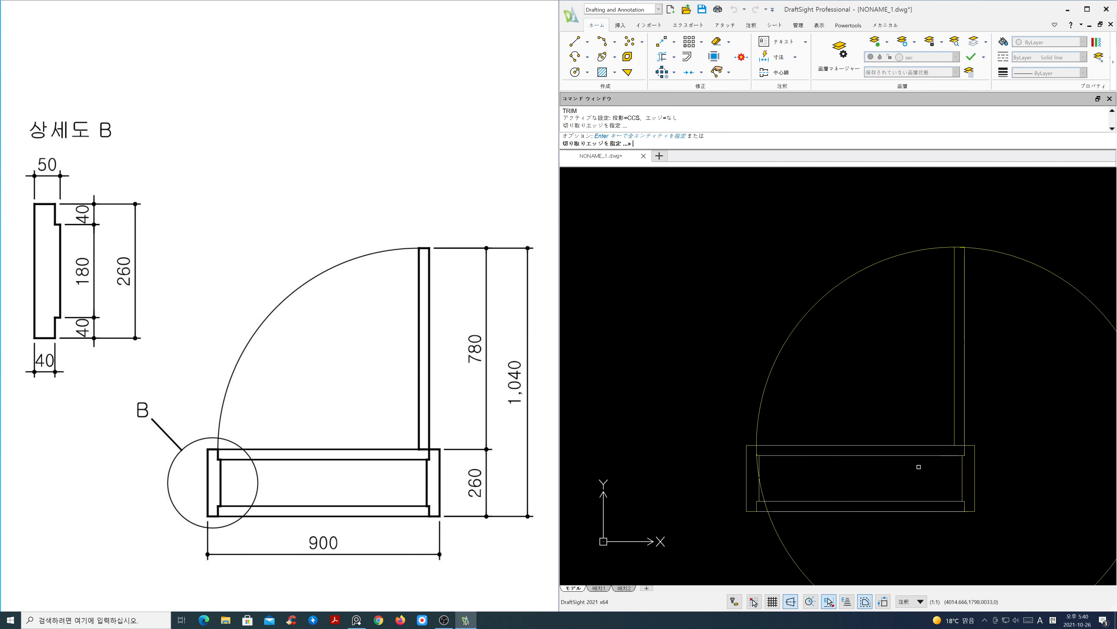
left_click(913, 445)
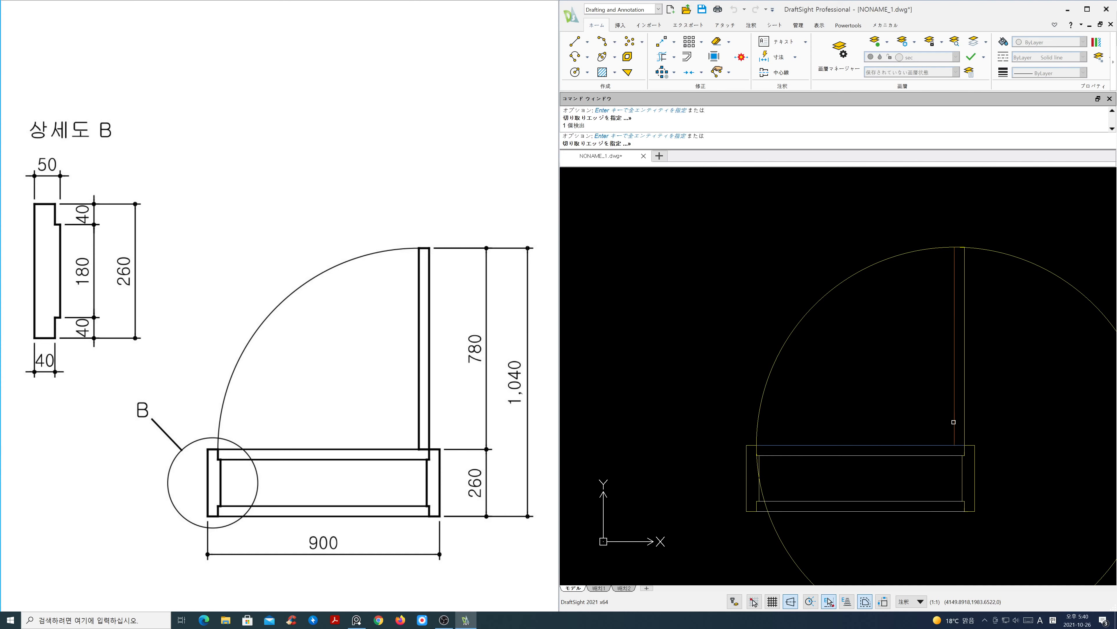
key("Return")
left_click(1043, 270)
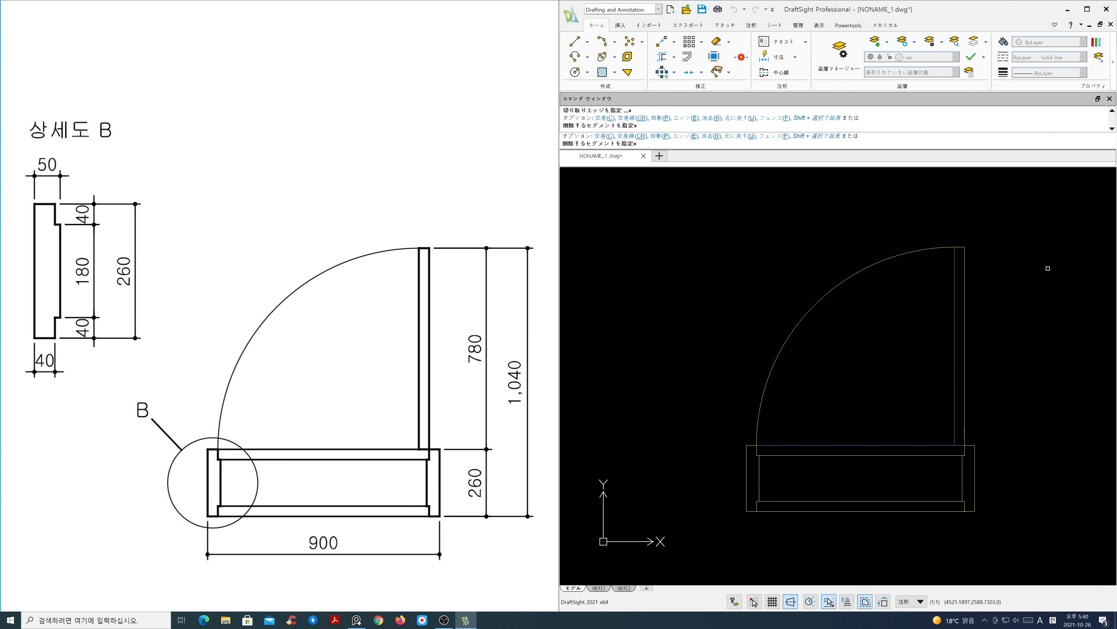
key("Return")
Step: Assign the door swing arc to the fin layer and clear the selection
left_click(905, 274)
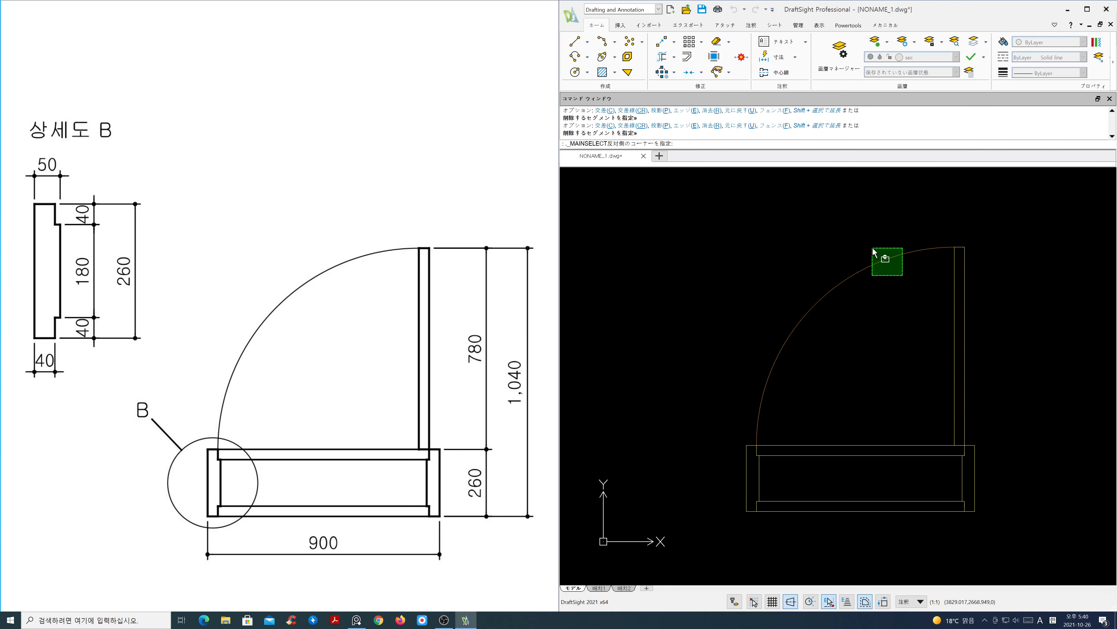
left_click(874, 242)
left_click(956, 57)
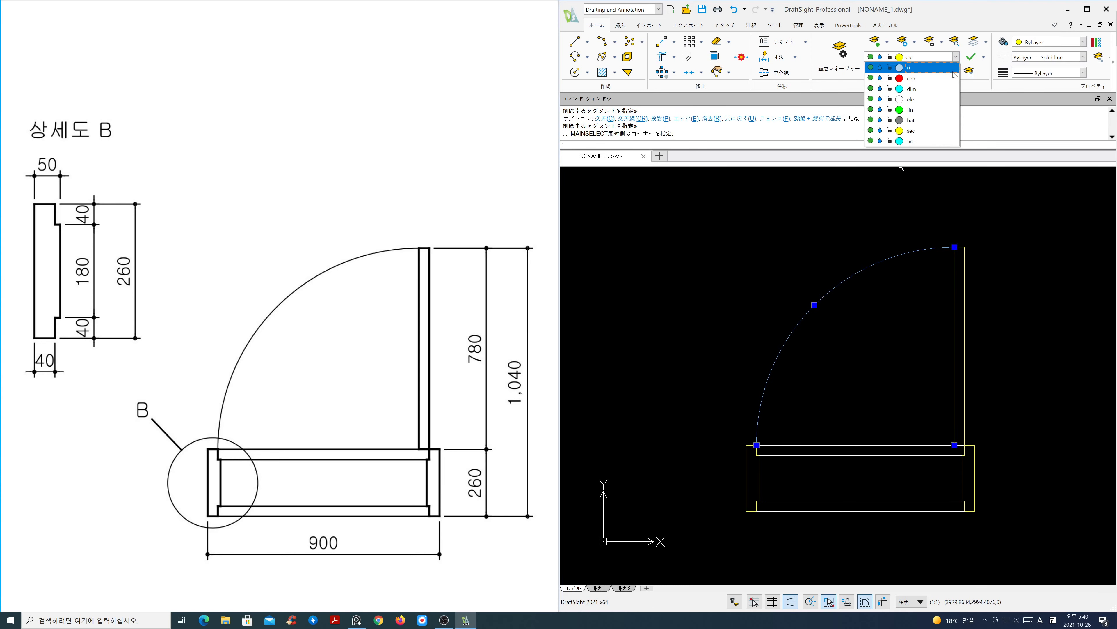
left_click(946, 110)
key("Escape")
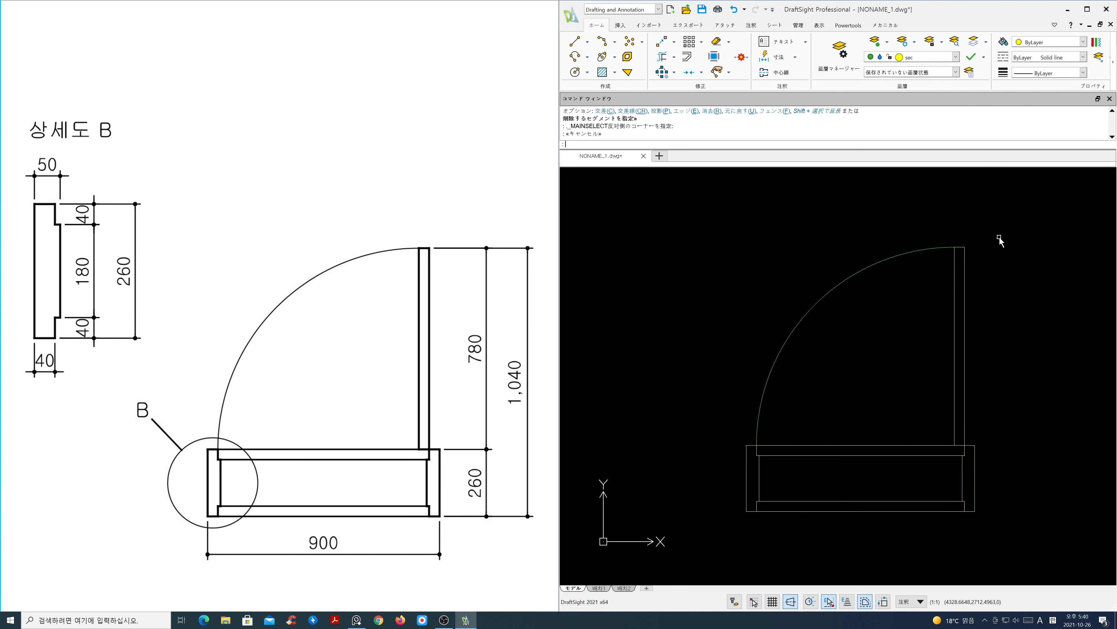
Step: Examine where the swing arc meets the top of the door leaf and check the complete door plan
scroll(958, 244, "up", 5)
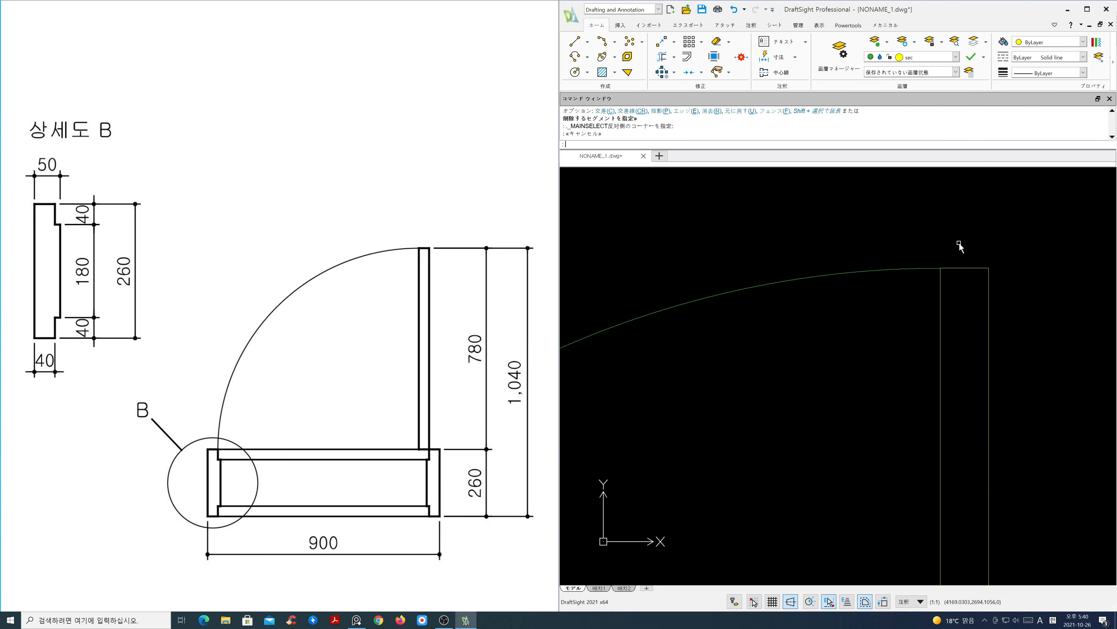
scroll(937, 265, "down", 5)
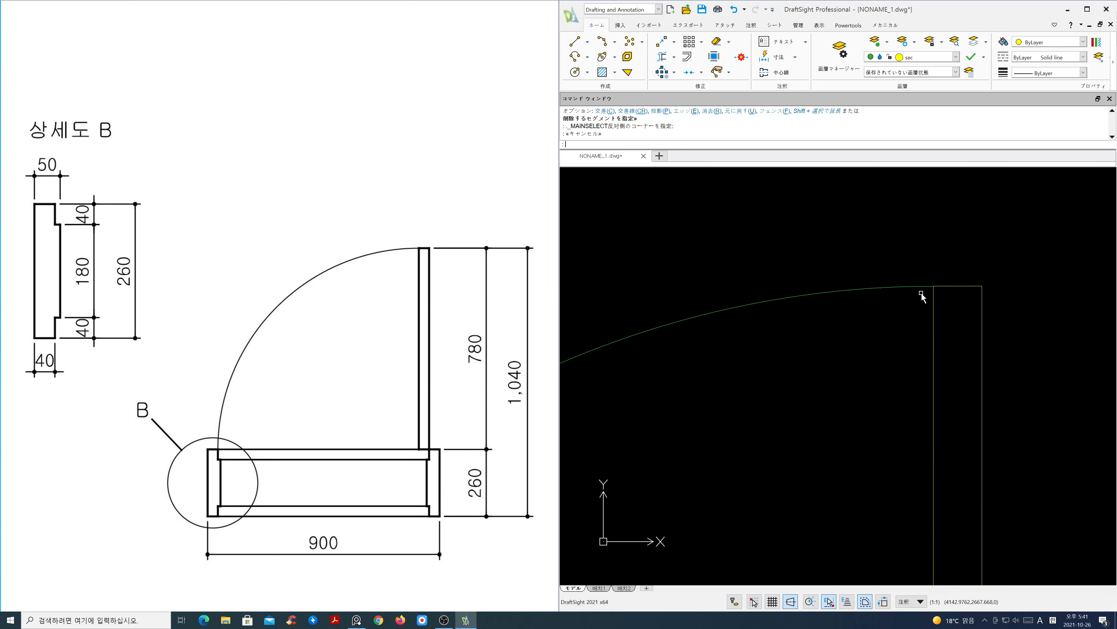
scroll(912, 309, "down", 2)
scroll(899, 353, "down", 3)
scroll(897, 367, "up", 1)
middle_click_drag(897, 371, 907, 368)
scroll(844, 416, "up", 2)
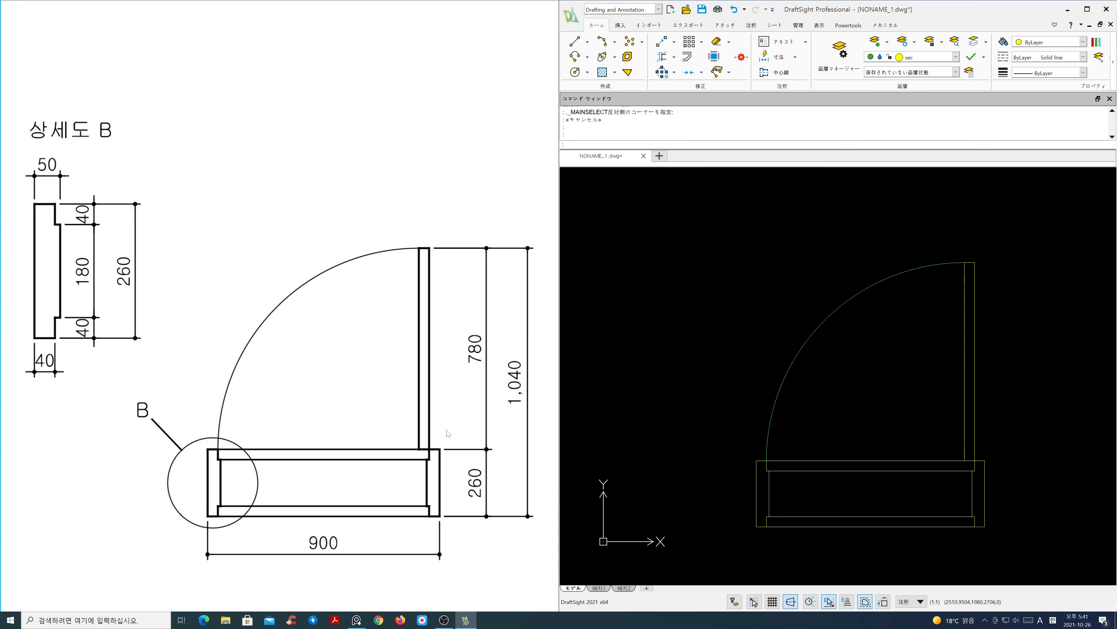
Step: Compare the layout with the full reference sheet and move the whole door plan straight down by about 134 units
scroll(369, 418, "down", 5, "ctrl")
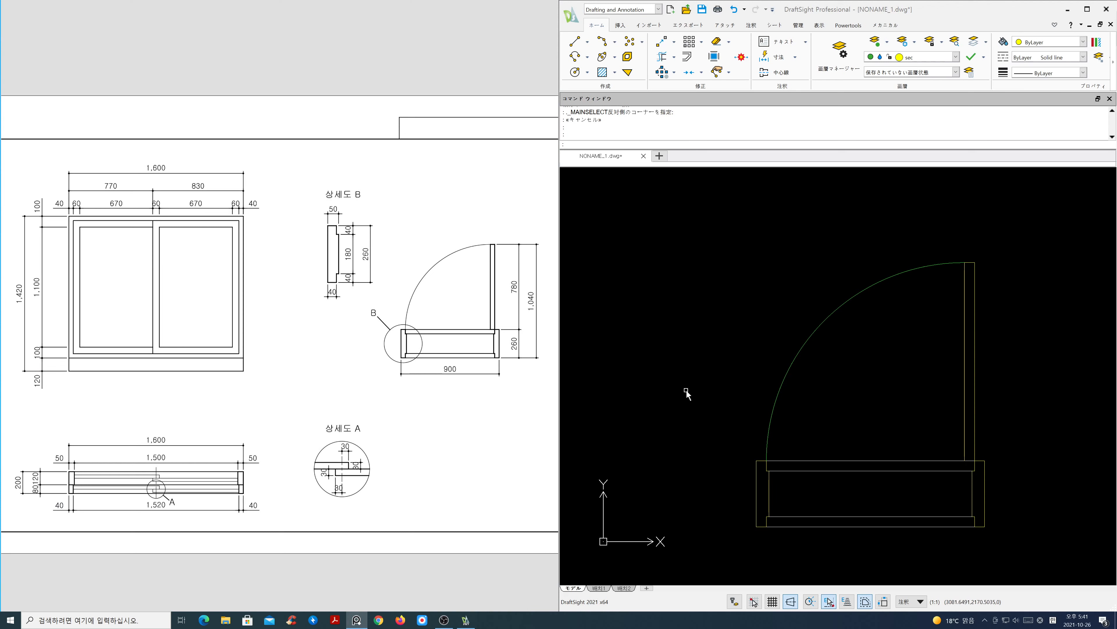
scroll(759, 410, "down", 3)
middle_click_drag(767, 409, 930, 316)
middle_click_drag(826, 384, 862, 373)
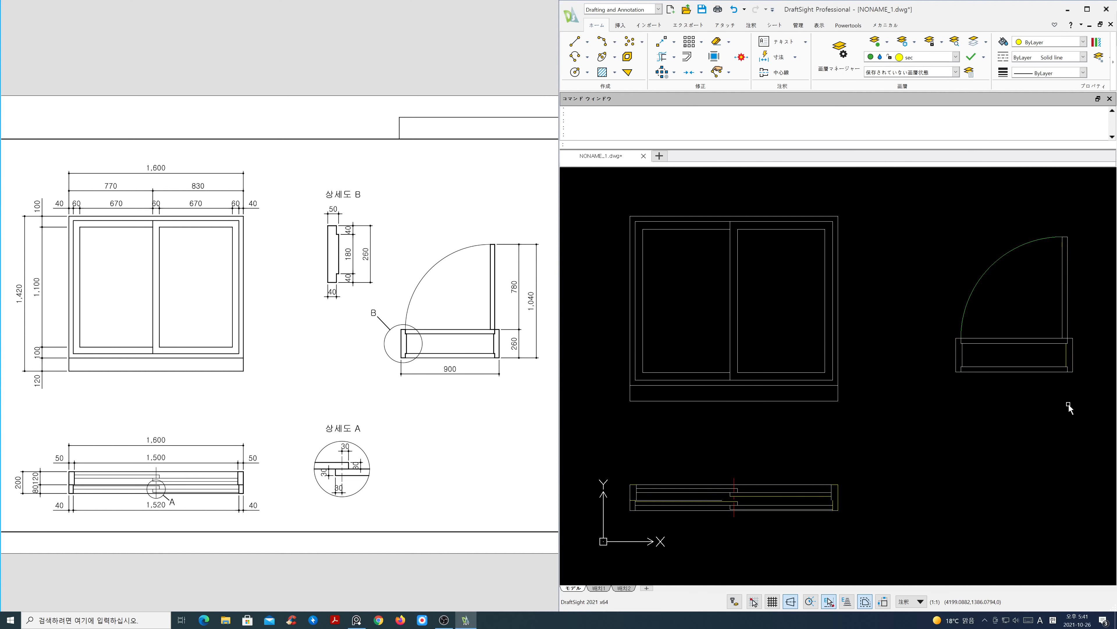
type("m")
key("Return")
left_click(1094, 395)
left_click(917, 220)
key("Return")
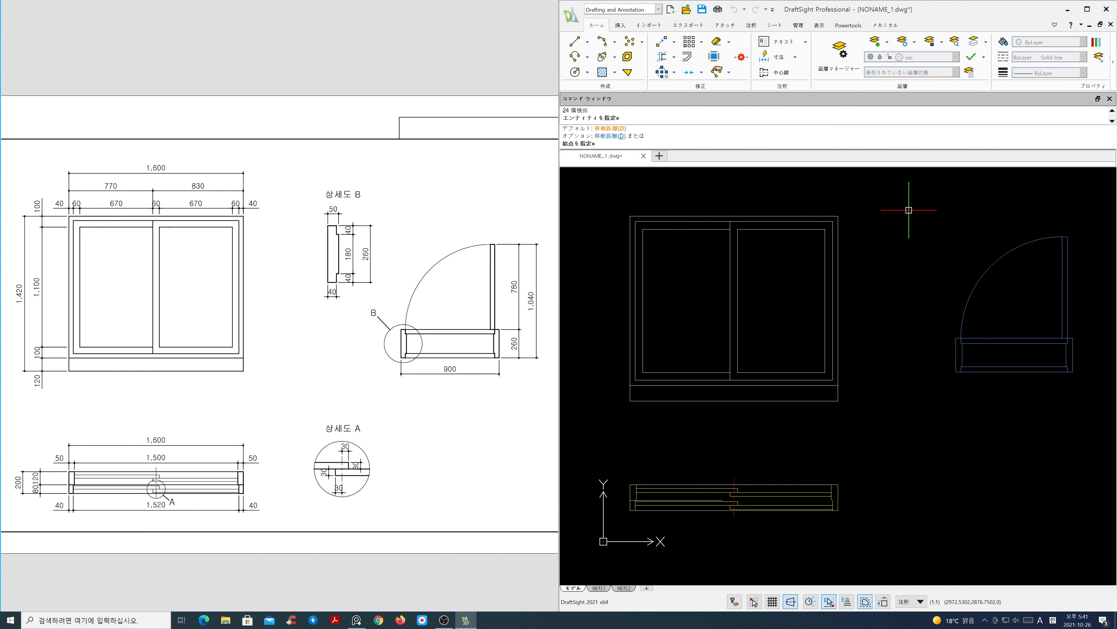
left_click(909, 210)
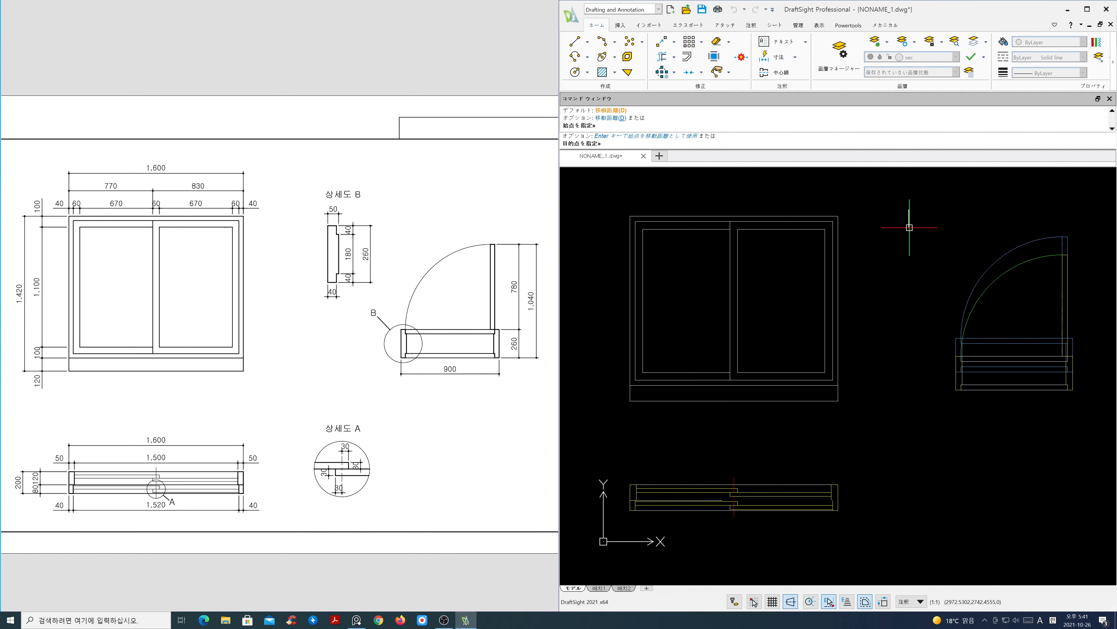
left_click(909, 228)
middle_click_drag(915, 435, 912, 431)
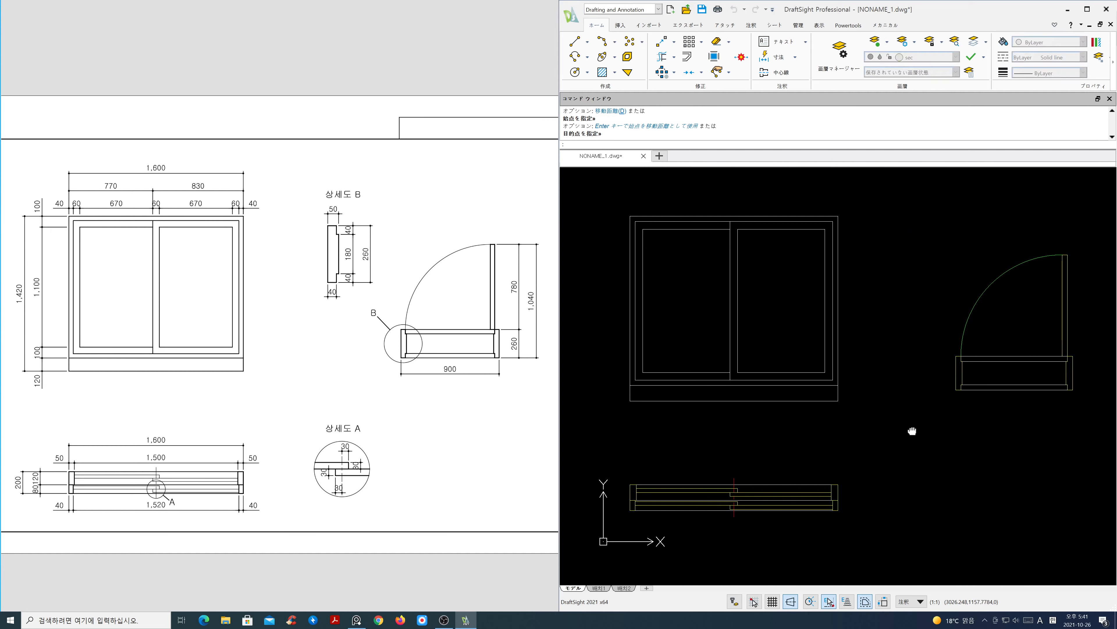